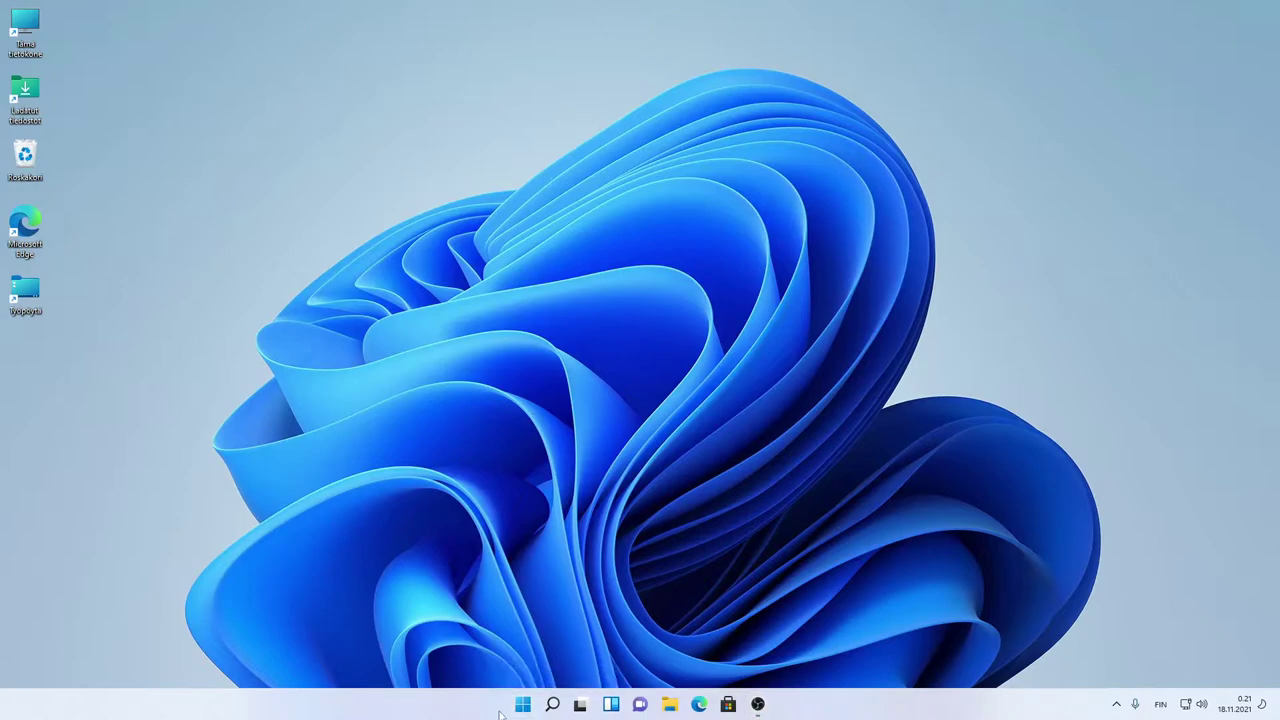
Step: Set the taskbar alignment (Tehtäväpalkin tasaus) to Vasen in the taskbar settings and close the settings window
left_click(506, 708)
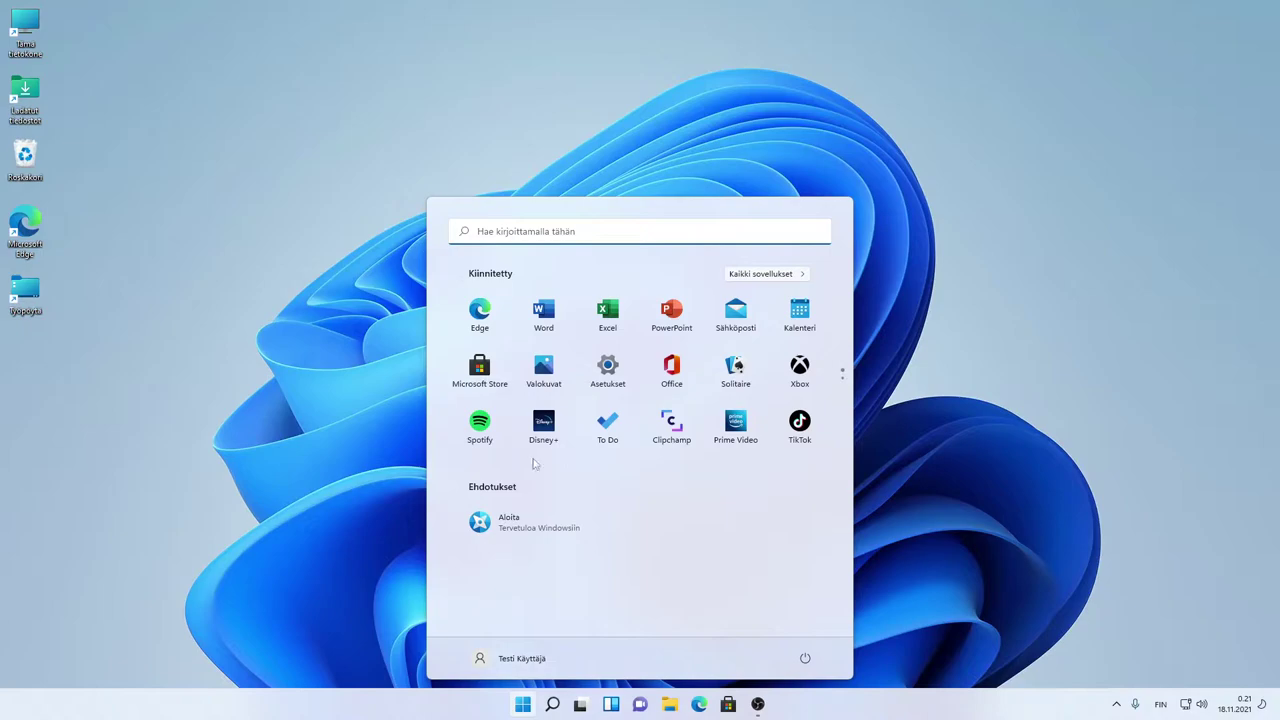
right_click(518, 711)
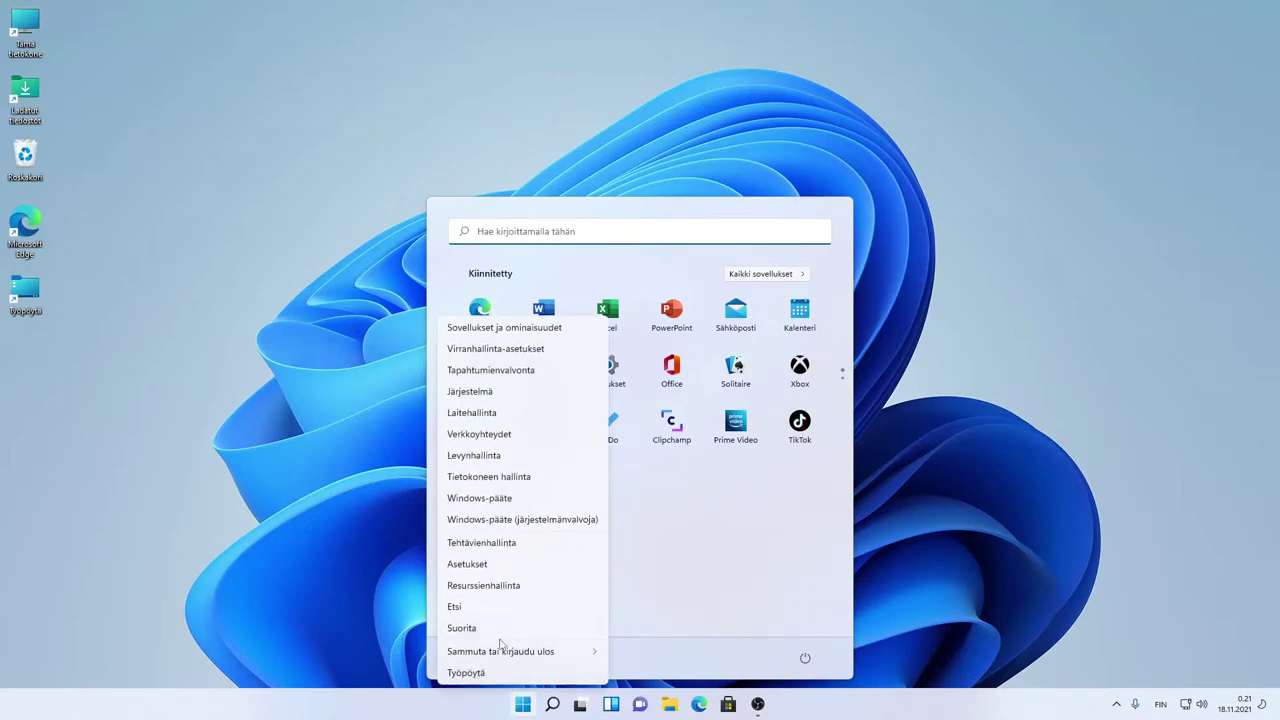
right_click(431, 702)
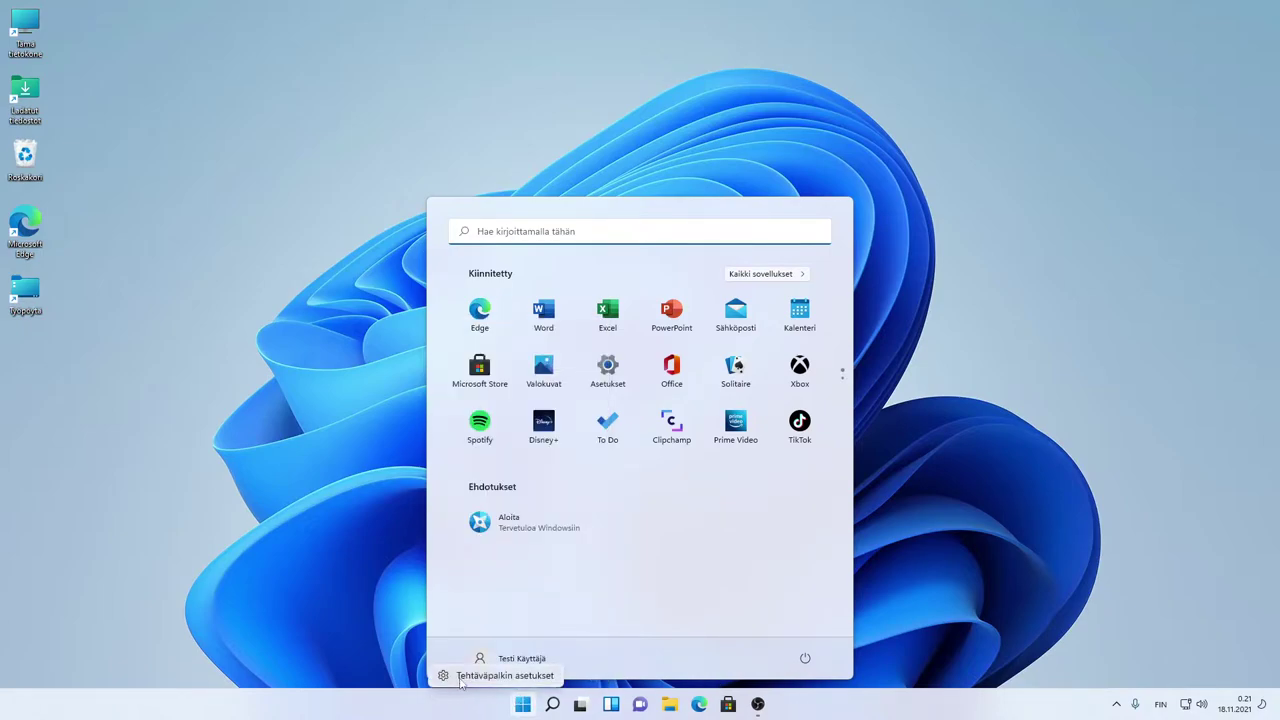
left_click(495, 680)
left_click(380, 547)
scroll(560, 480, "down", 3)
left_click(755, 415)
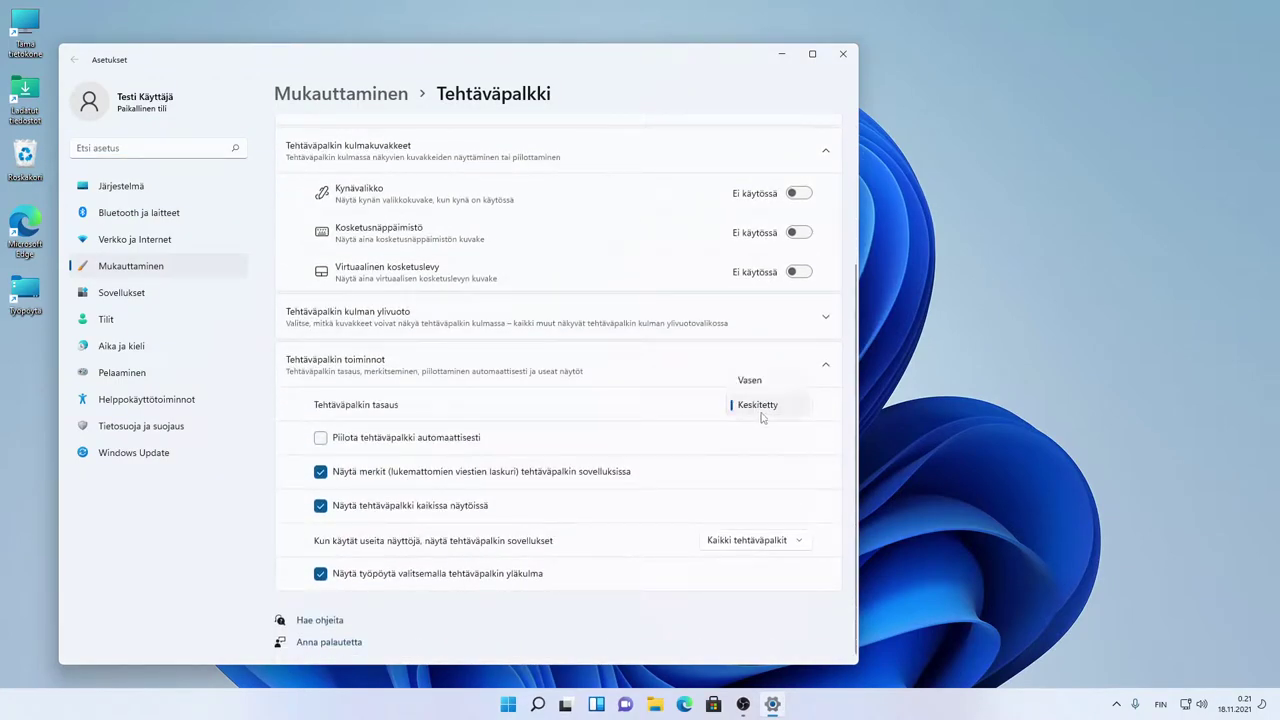
left_click(752, 380)
left_click(843, 54)
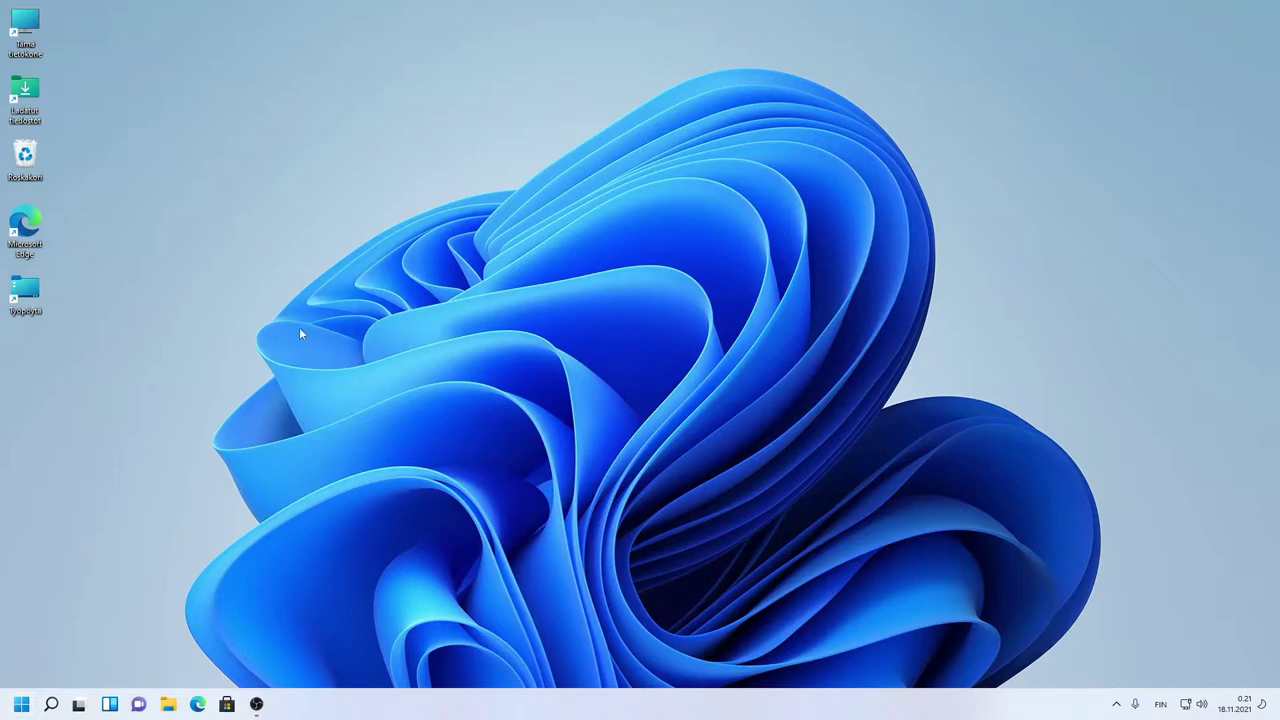
Step: Open the Ladatut tiedostot folder and start Microsoft Edge, closing the F-Secure SAFE window
double_click(27, 110)
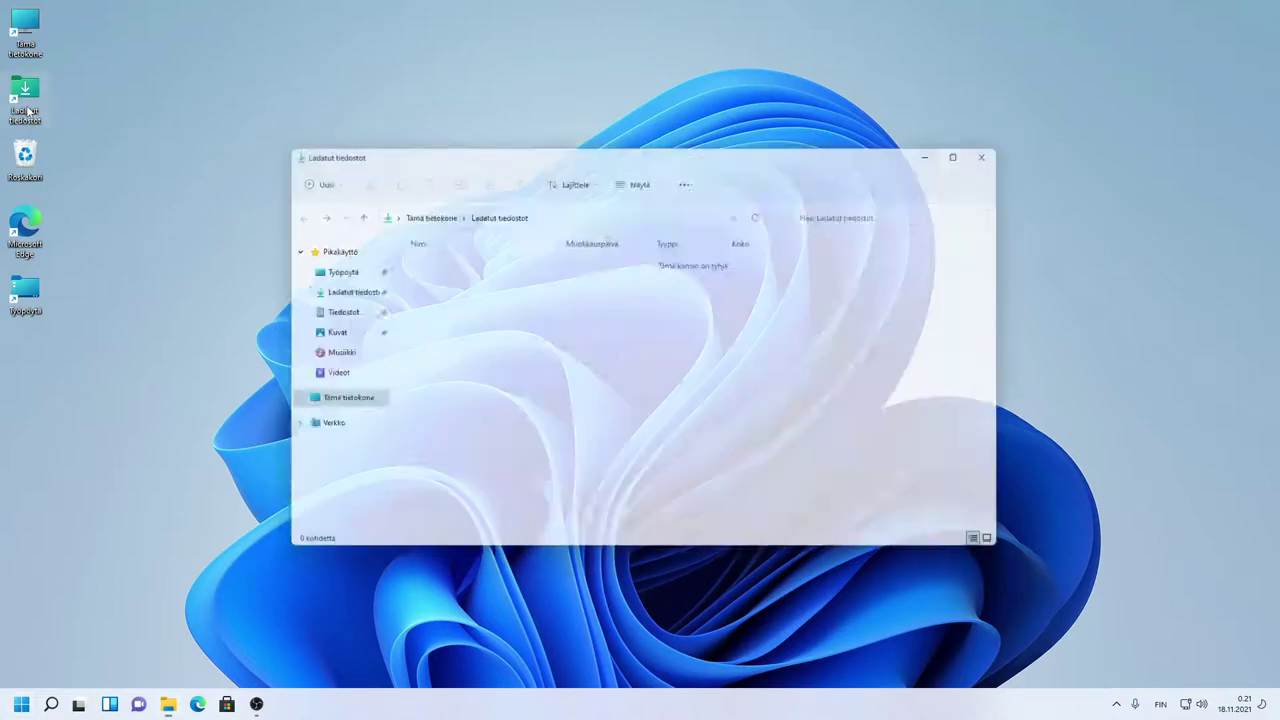
left_click(40, 258)
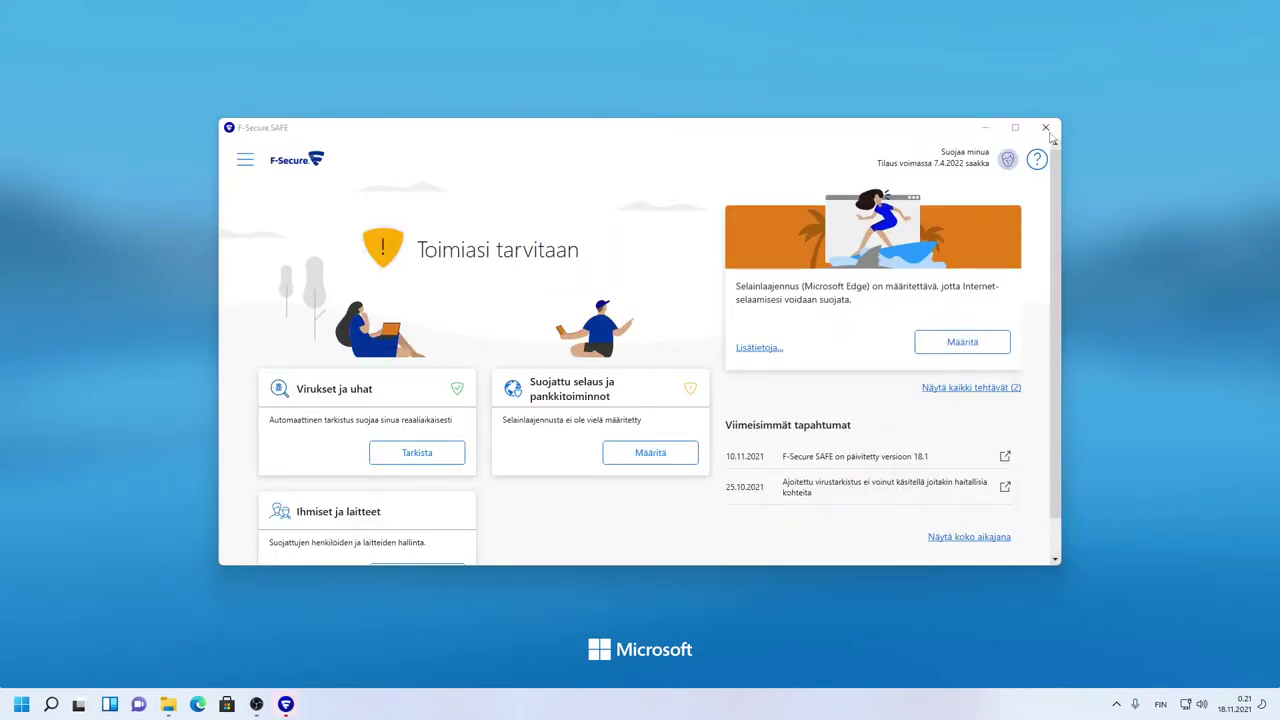
left_click(1045, 127)
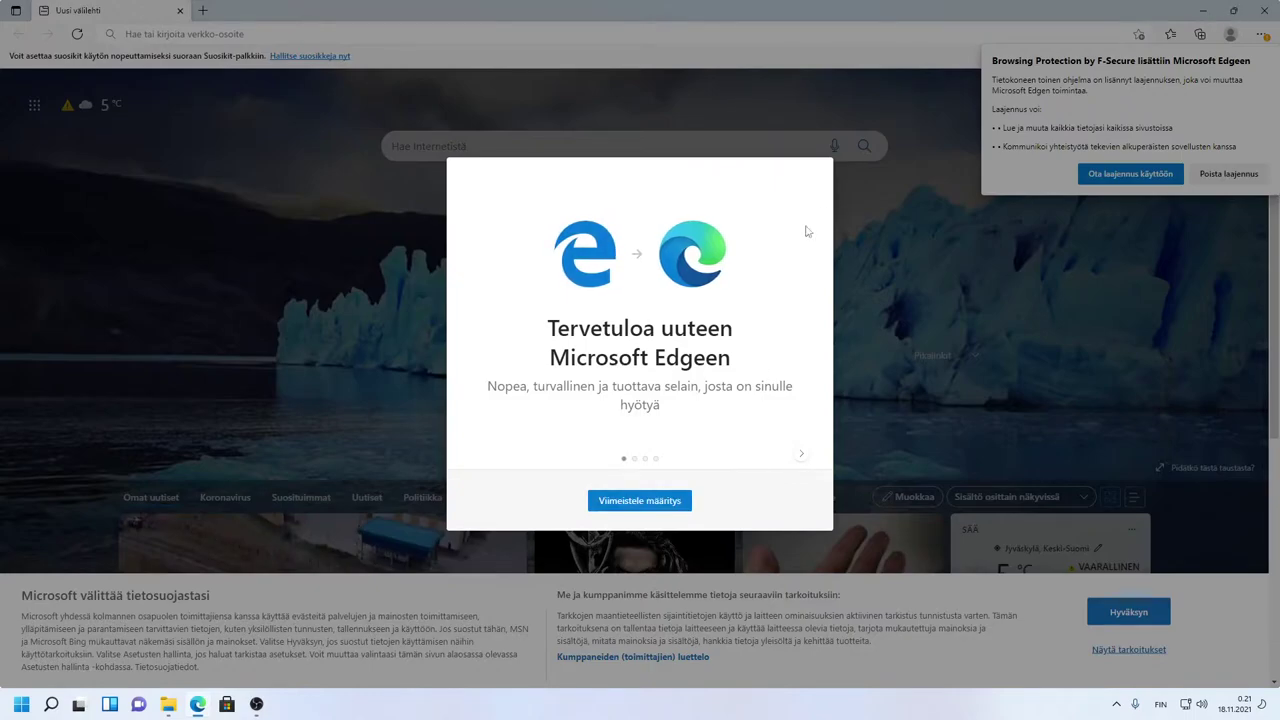
Step: Finish Microsoft Edge's first-run setup and continue without signing in
left_click(651, 501)
left_click(790, 512)
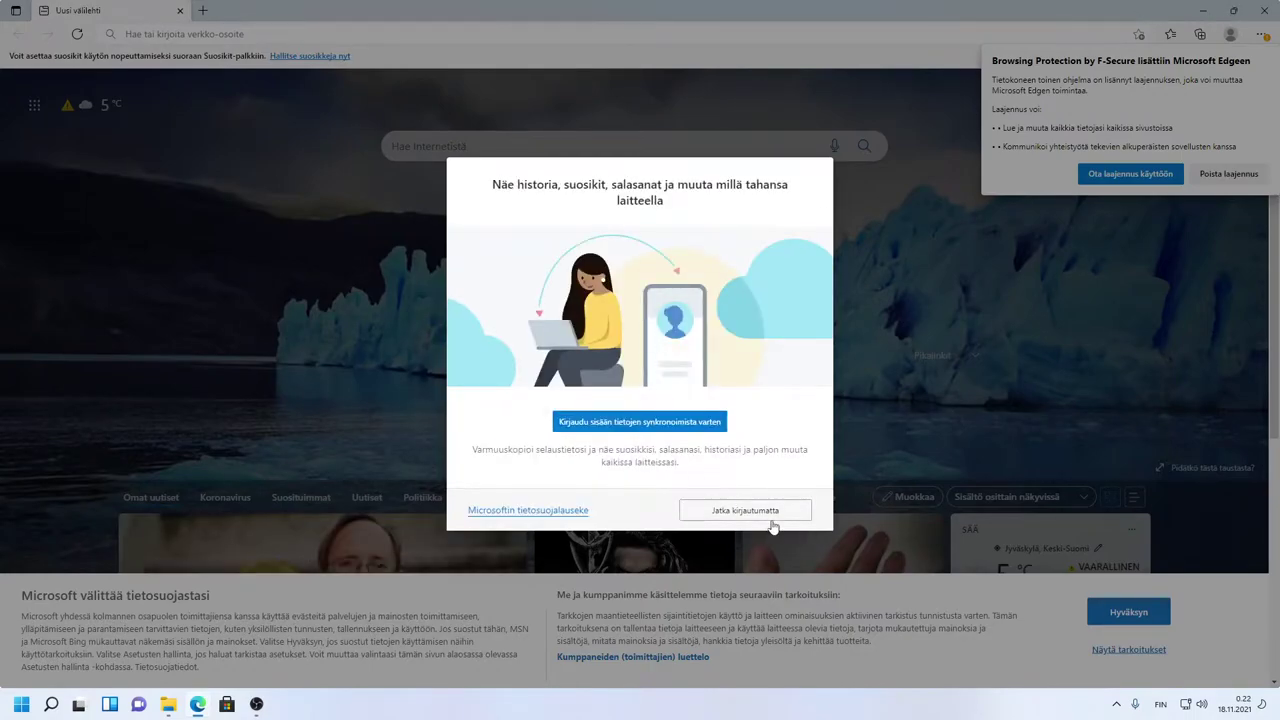
left_click(768, 518)
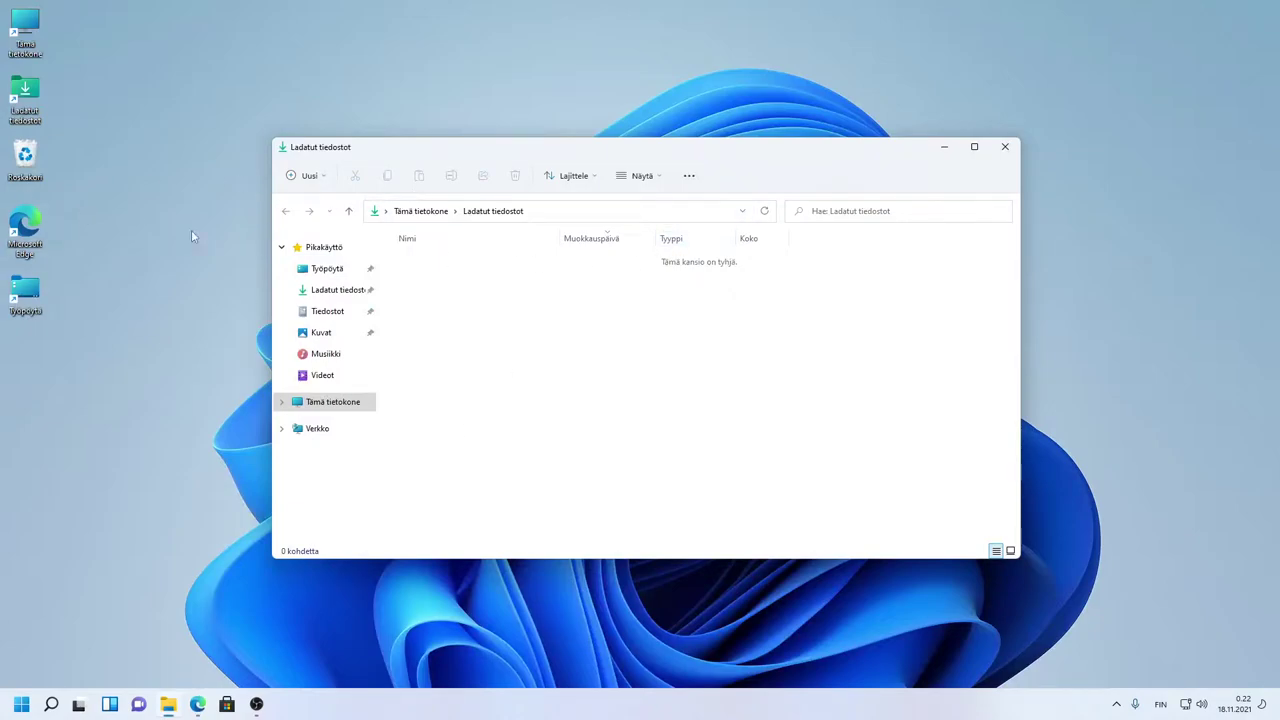
Step: Open the Työpöytä folder from the desktop and start the Laskin calculator app
left_click(31, 283)
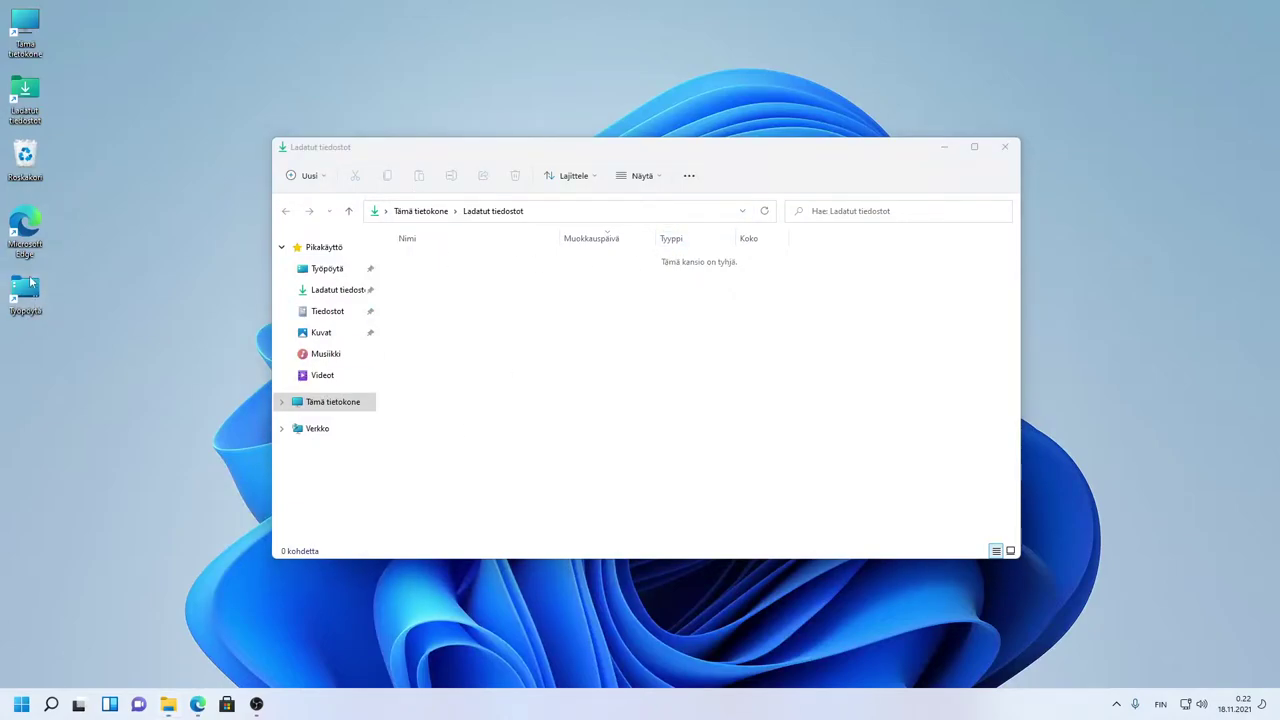
double_click(31, 283)
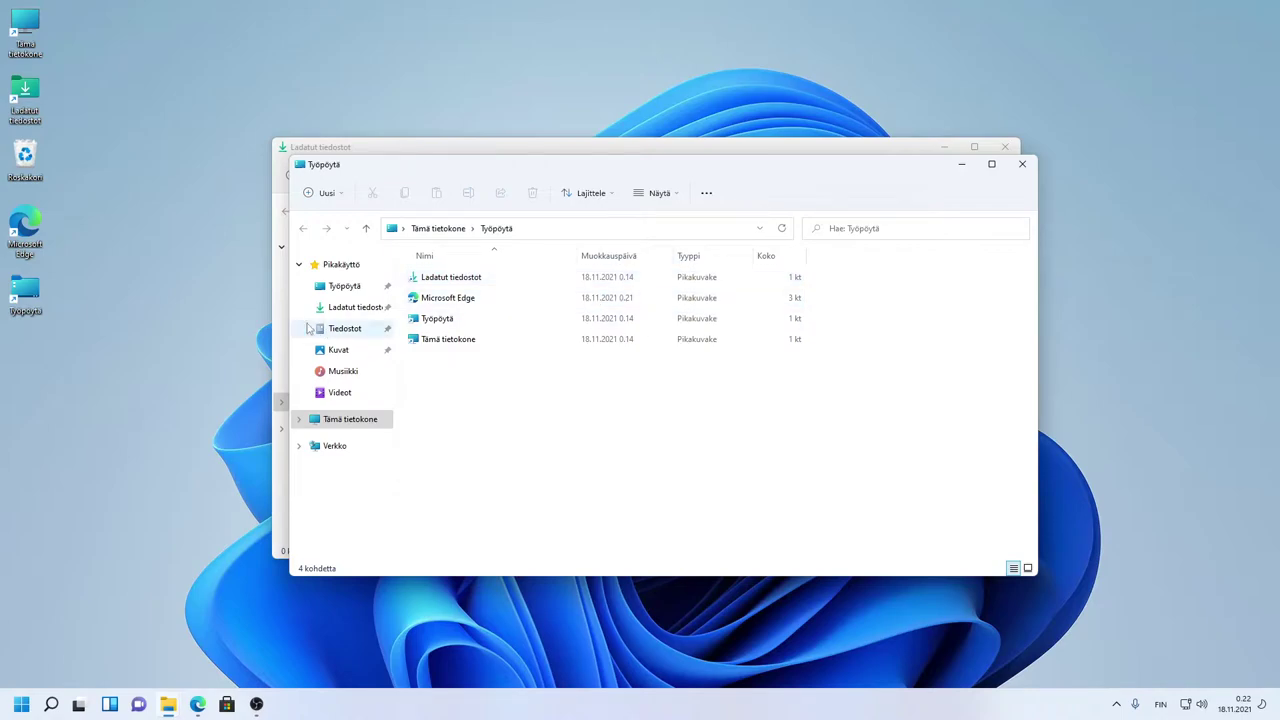
mouse_move(997, 175)
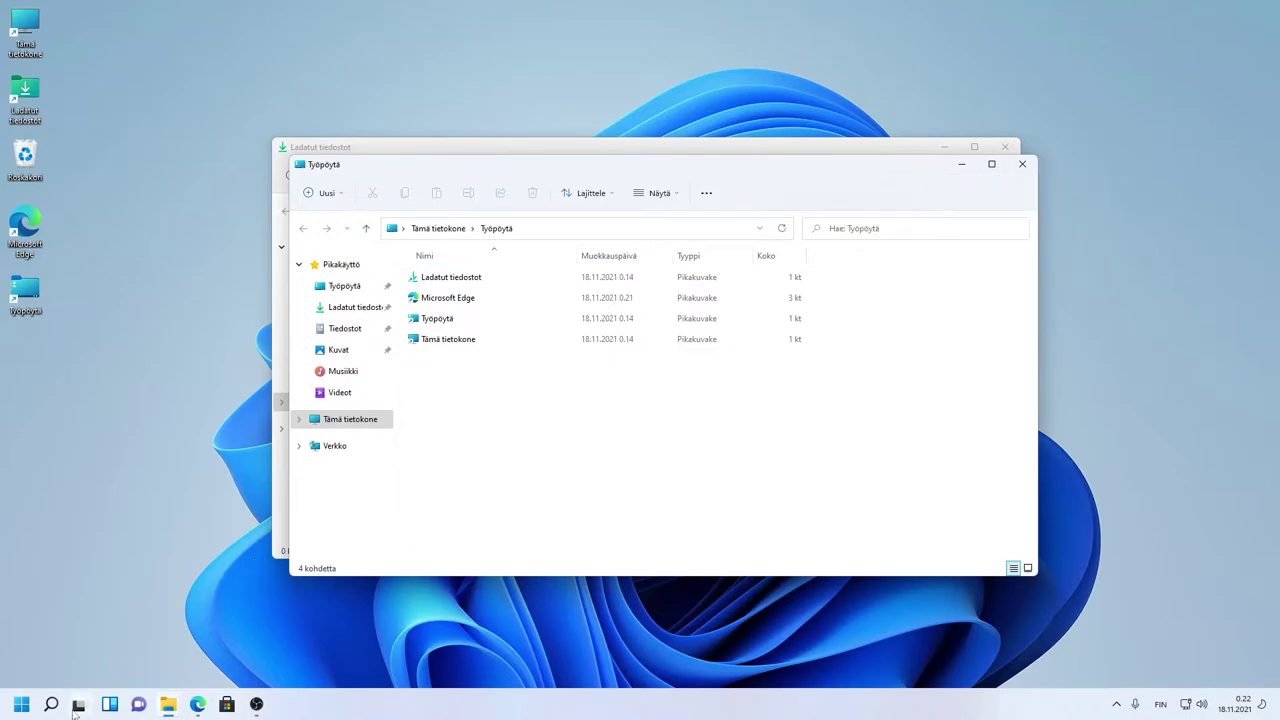
left_click(22, 708)
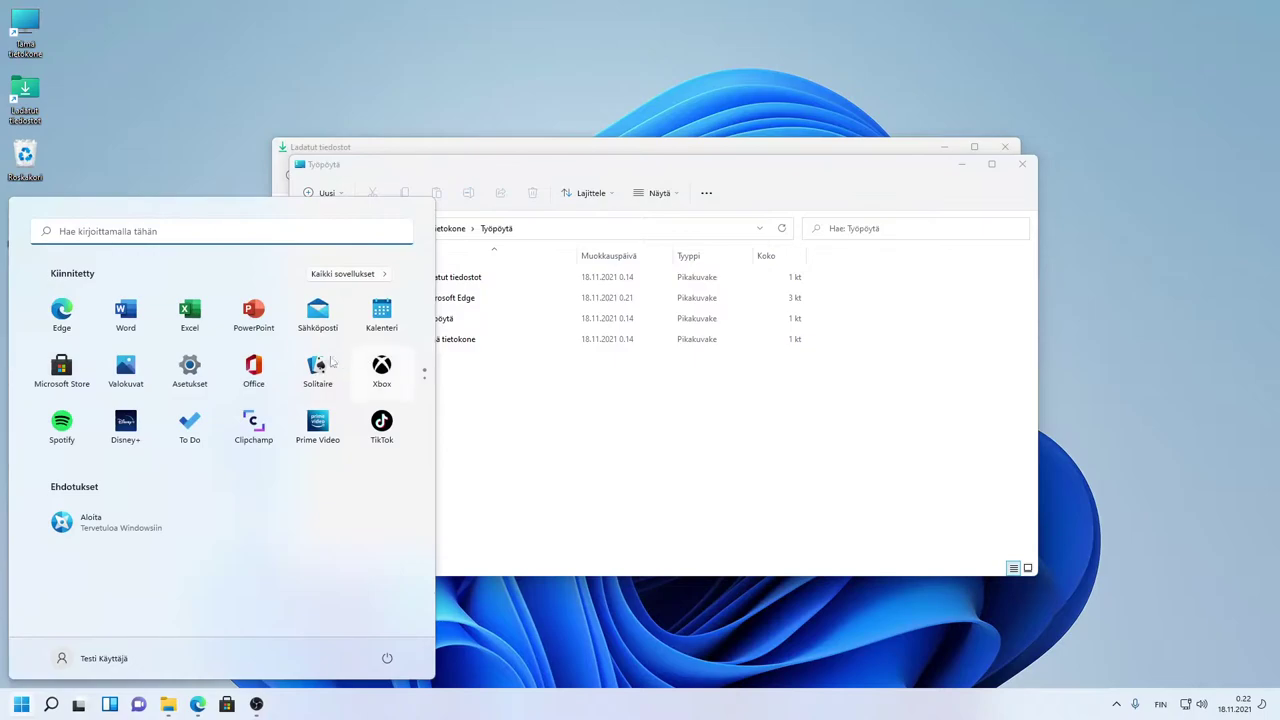
left_click(141, 236)
type("las")
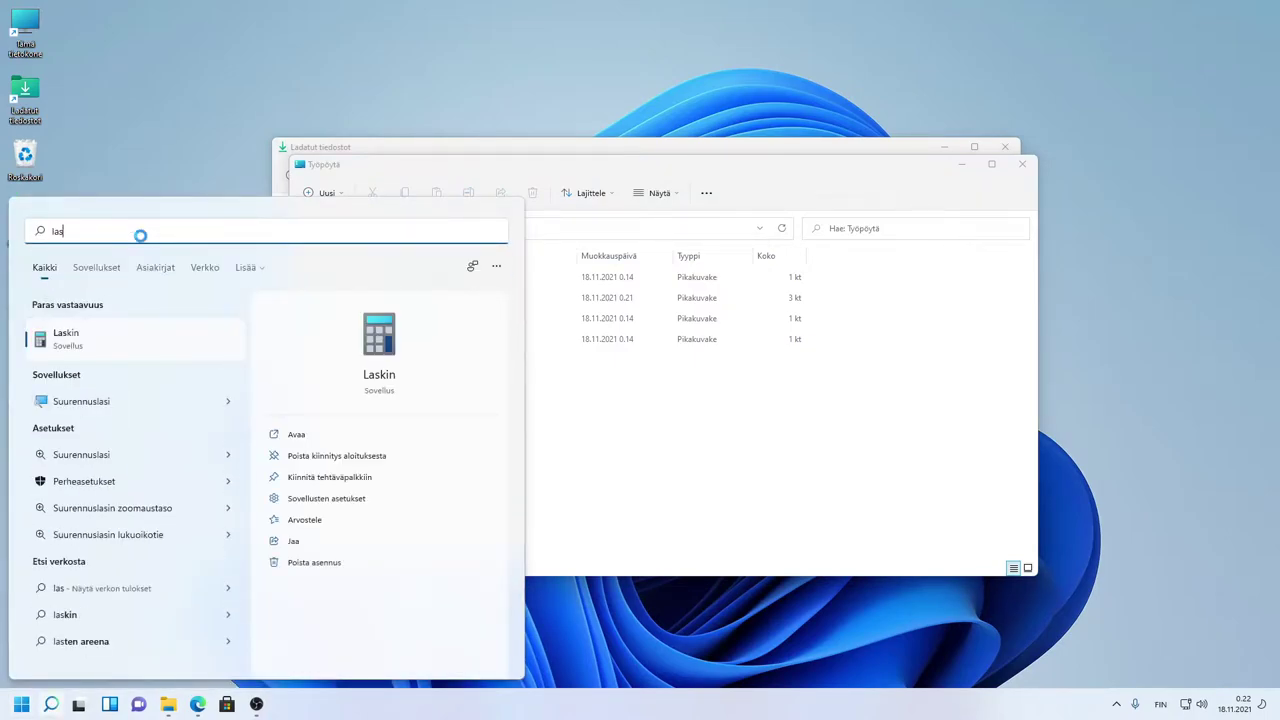
key("Return")
Step: Snap four windows into quarters: Työpöytä upper left, Laskin upper right, Microsoft Edge lower left and Ladatut tiedostot lower right
mouse_move(988, 168)
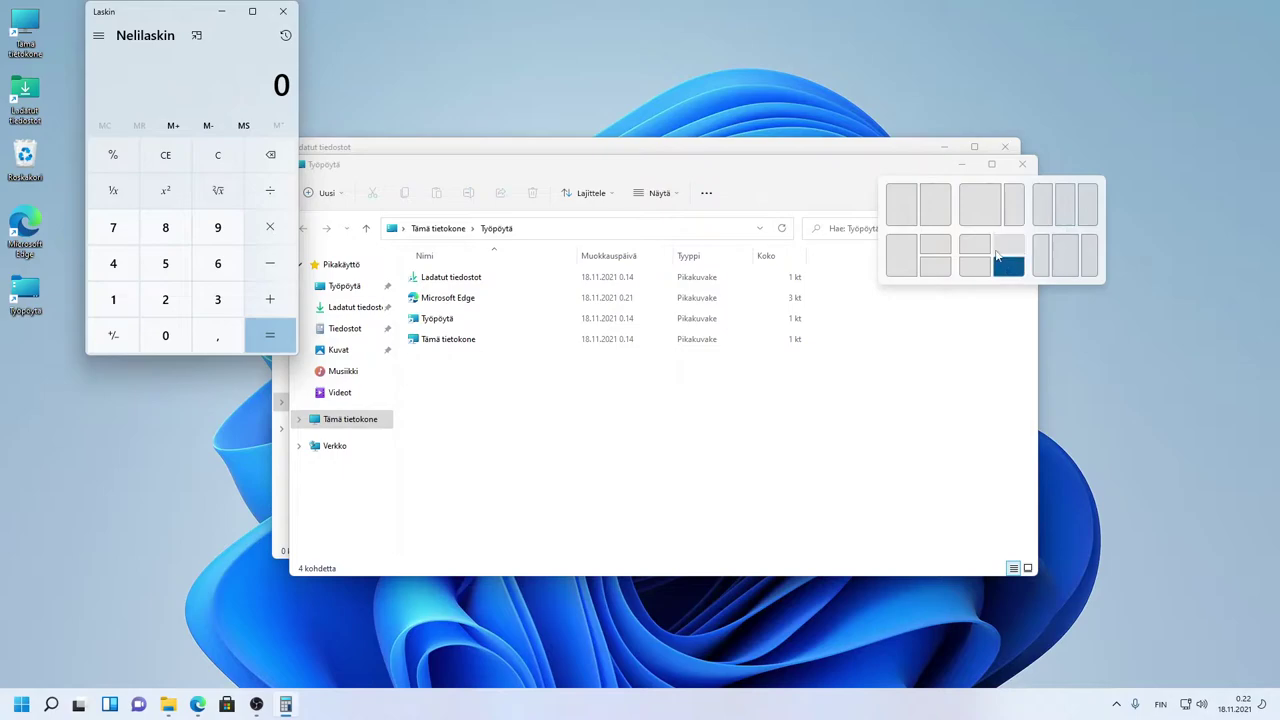
left_click(975, 246)
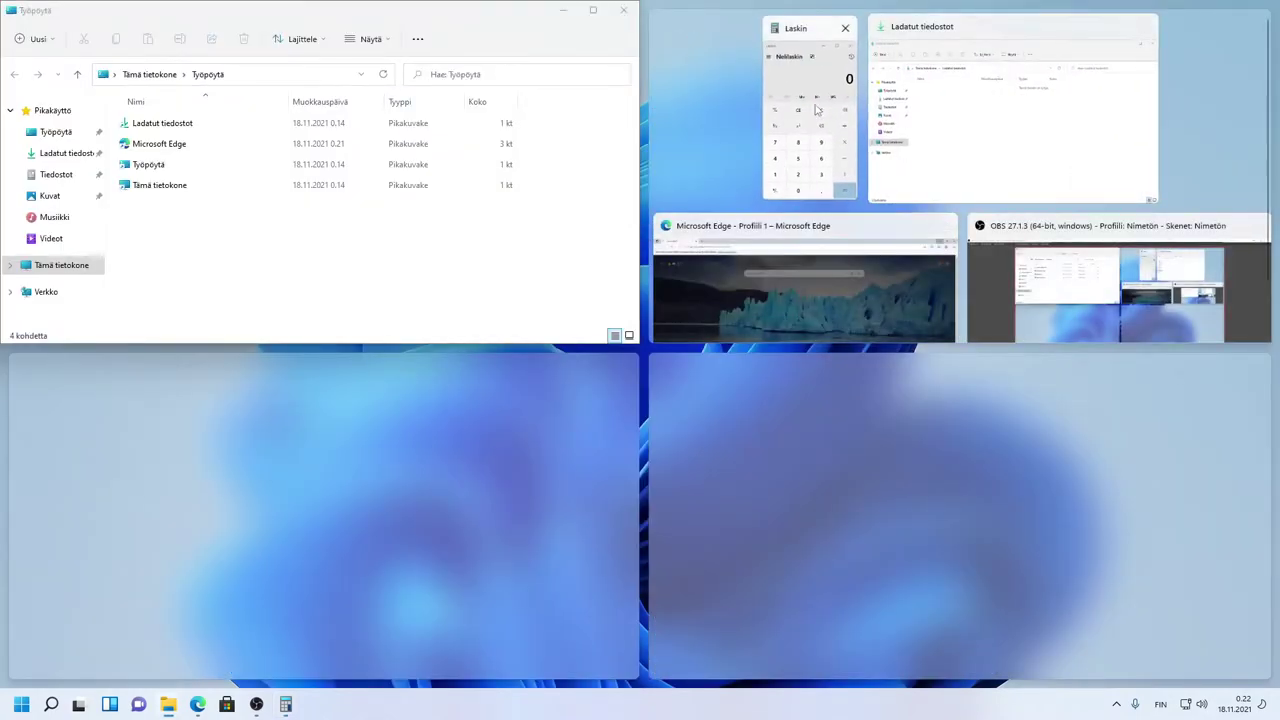
left_click(815, 110)
left_click(492, 445)
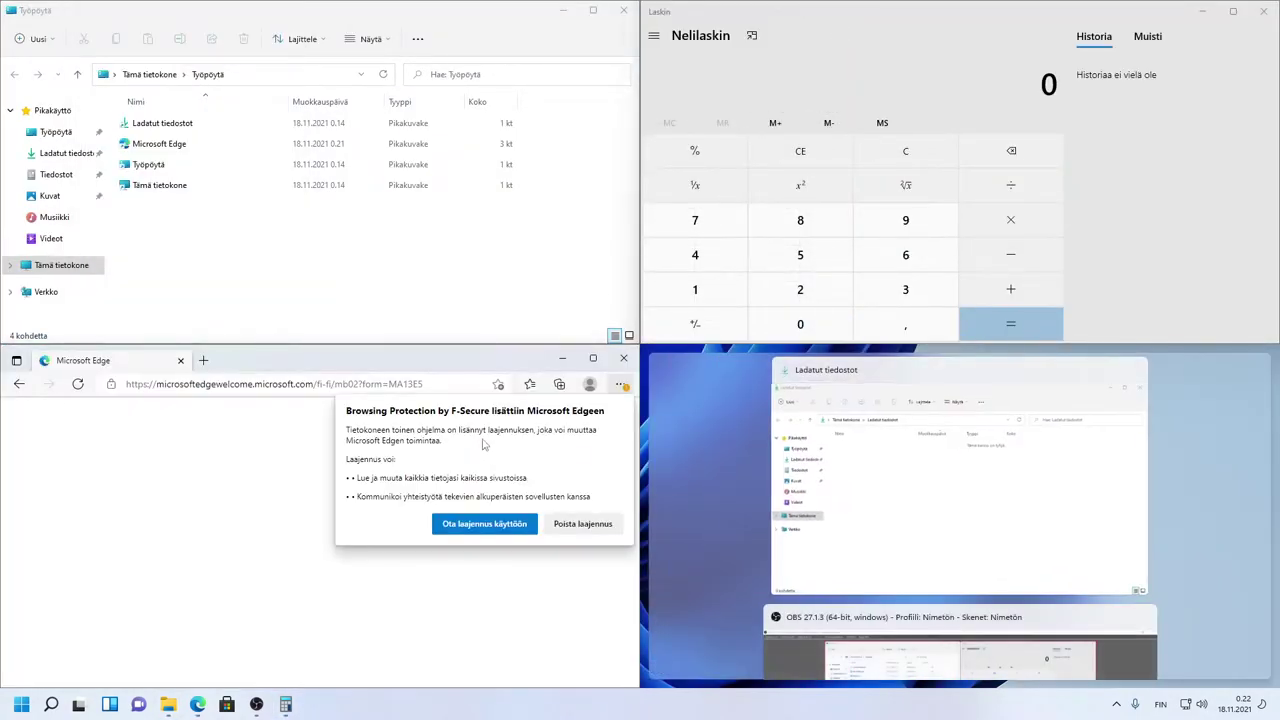
left_click(838, 451)
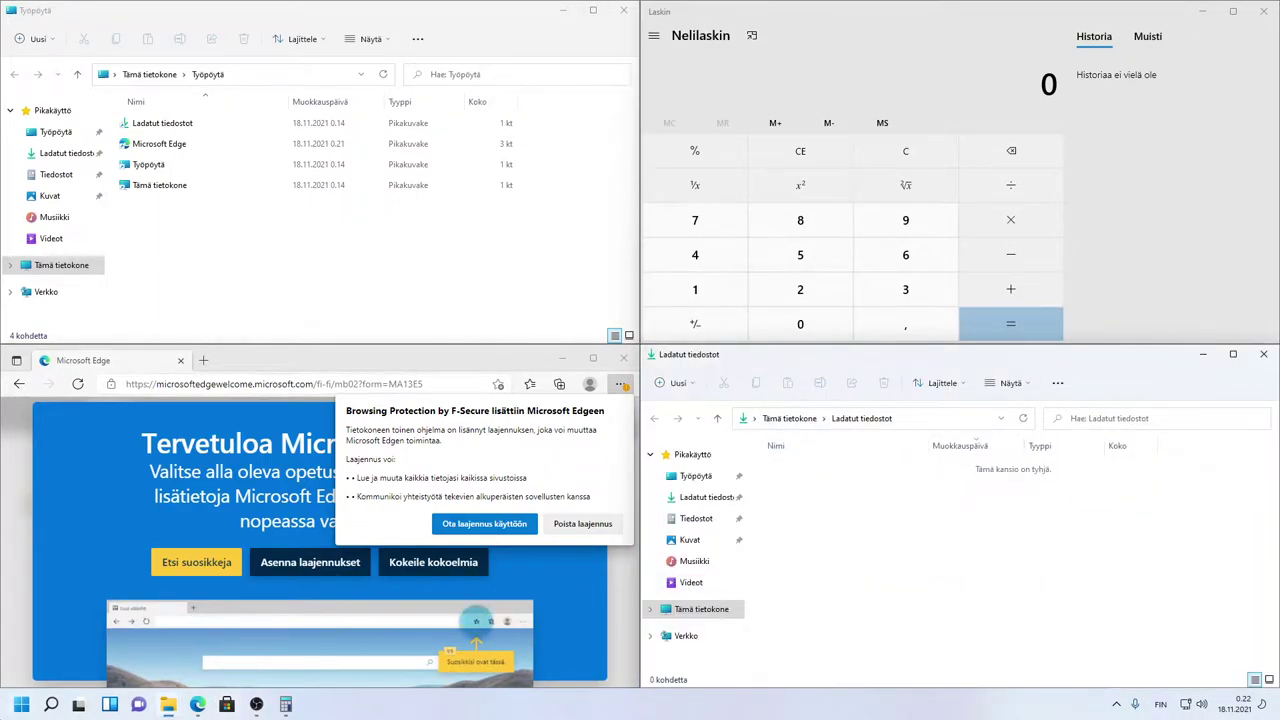
Step: Start Word, remove the Browsing Protection by F-Secure extension from Edge, and bring Word to the front
left_click(20, 704)
type("word")
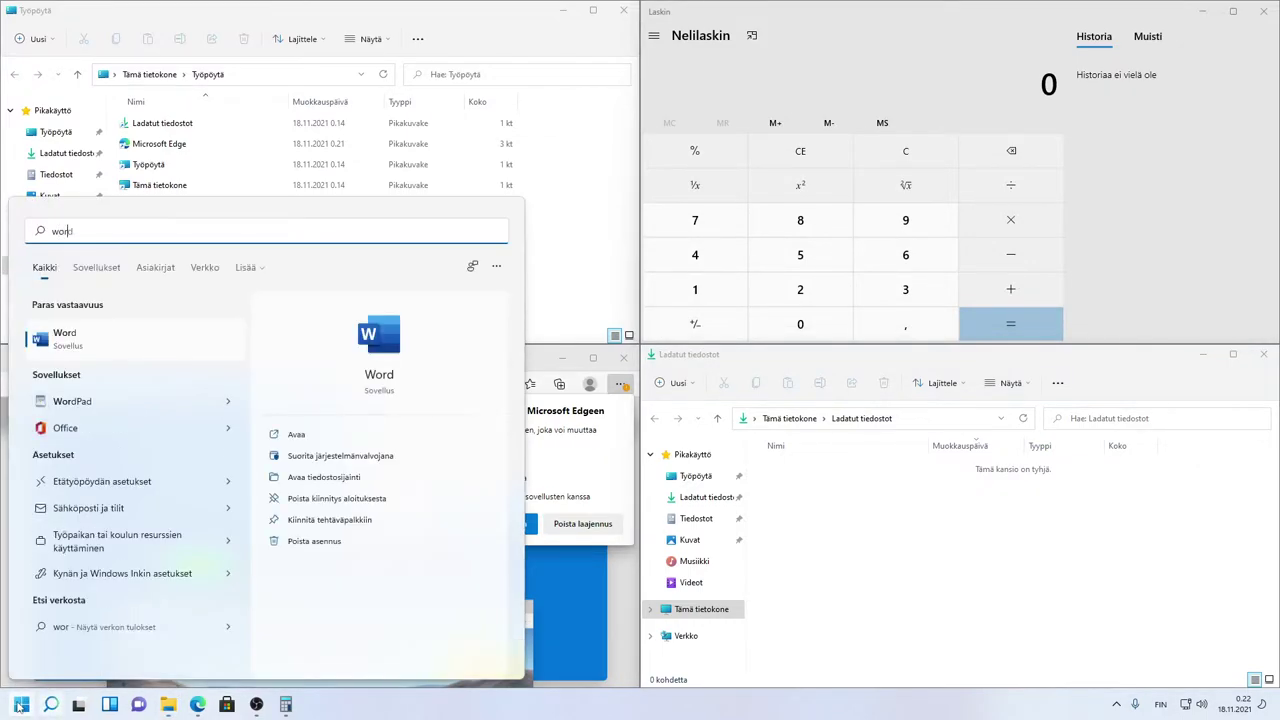
key("Return")
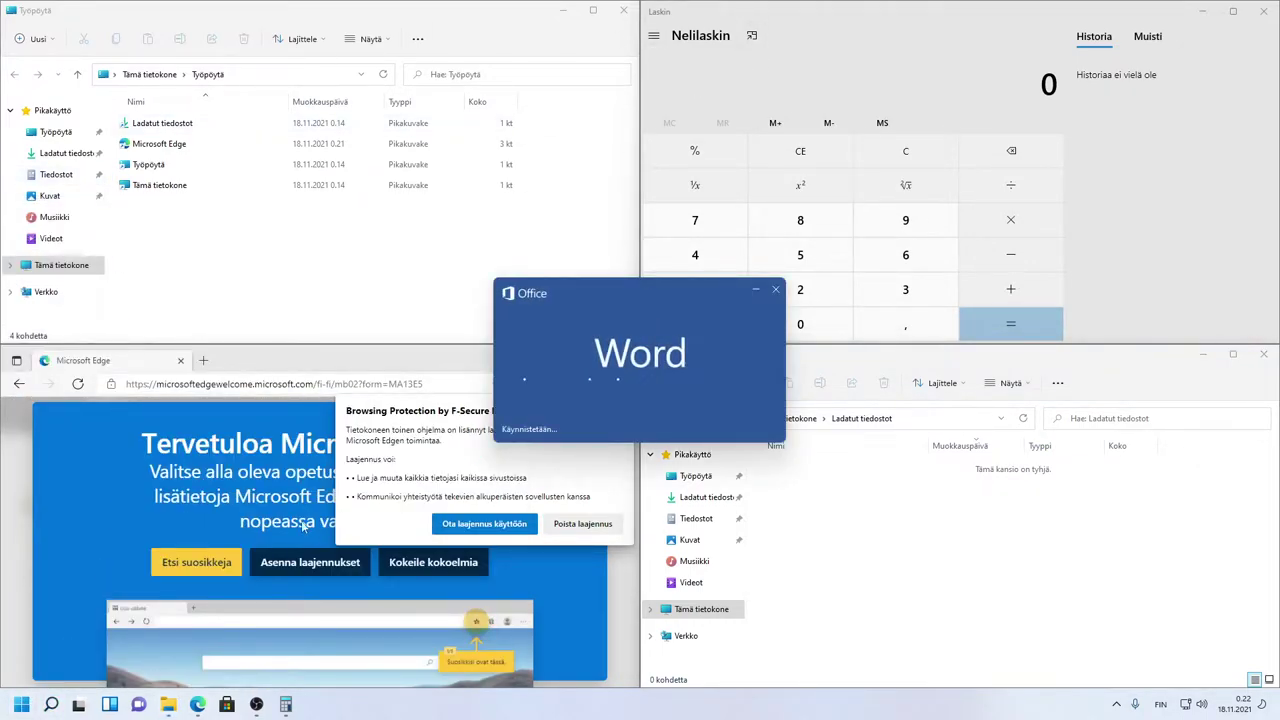
left_click(603, 540)
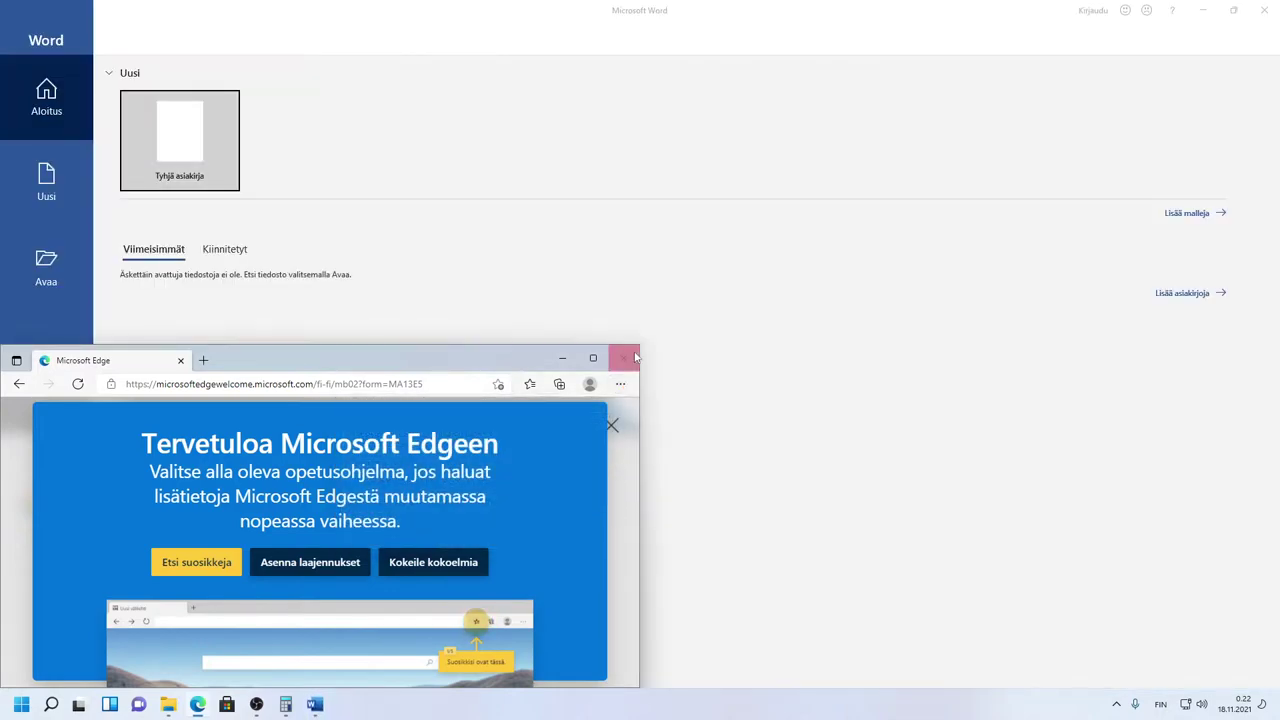
left_click(862, 495)
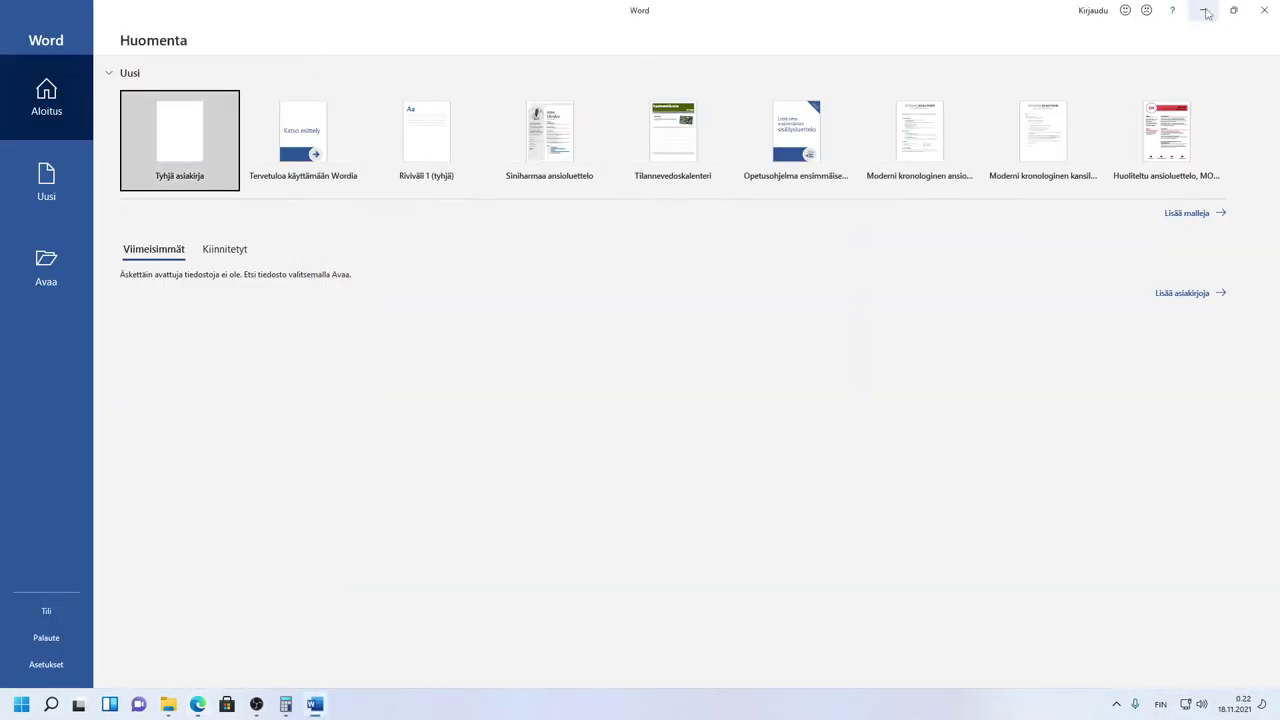
Step: Snap Word into the wide part of the two-window layout beside Edge, and shift their divider so Edge becomes the wider window
mouse_move(1238, 9)
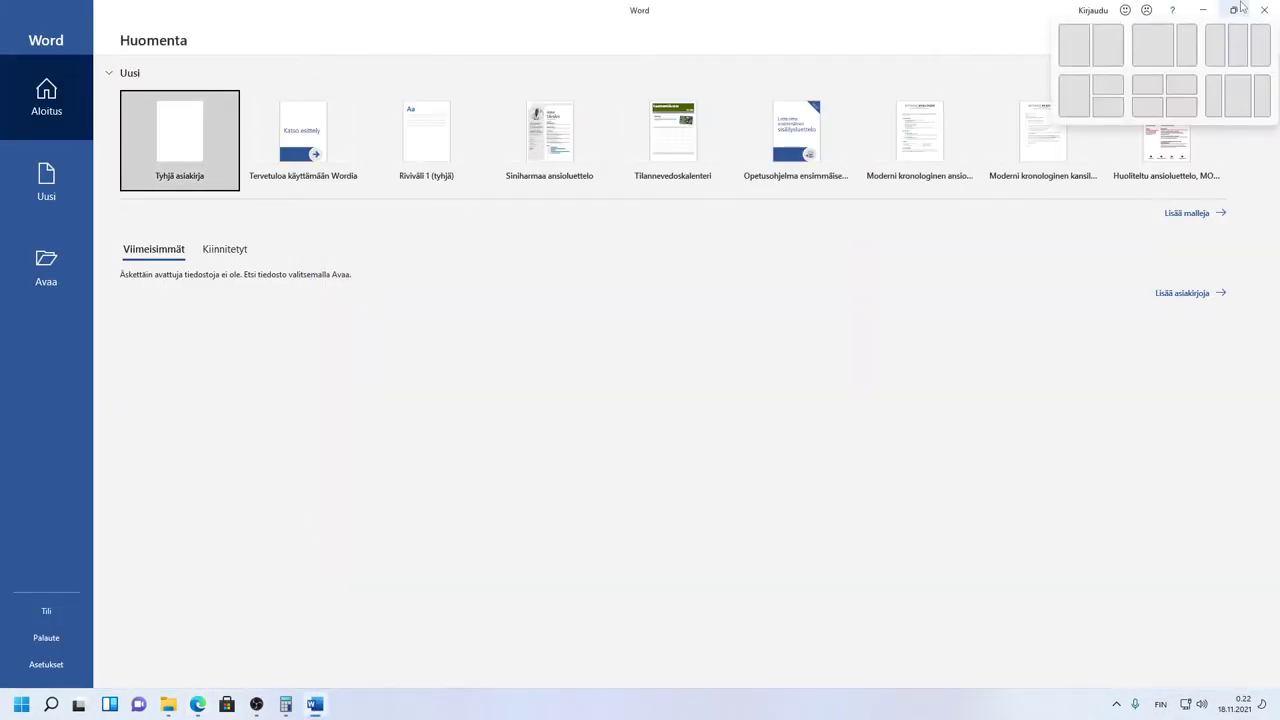
left_click(1152, 45)
left_click(960, 205)
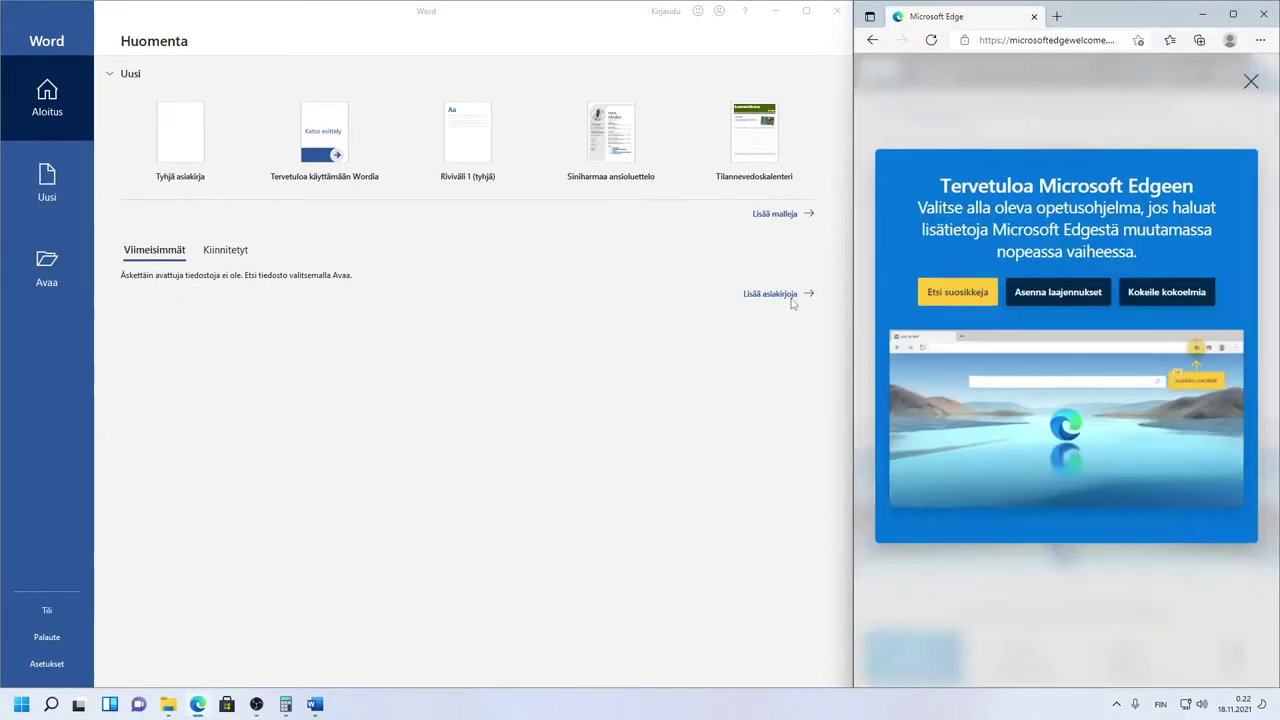
left_click(1251, 80)
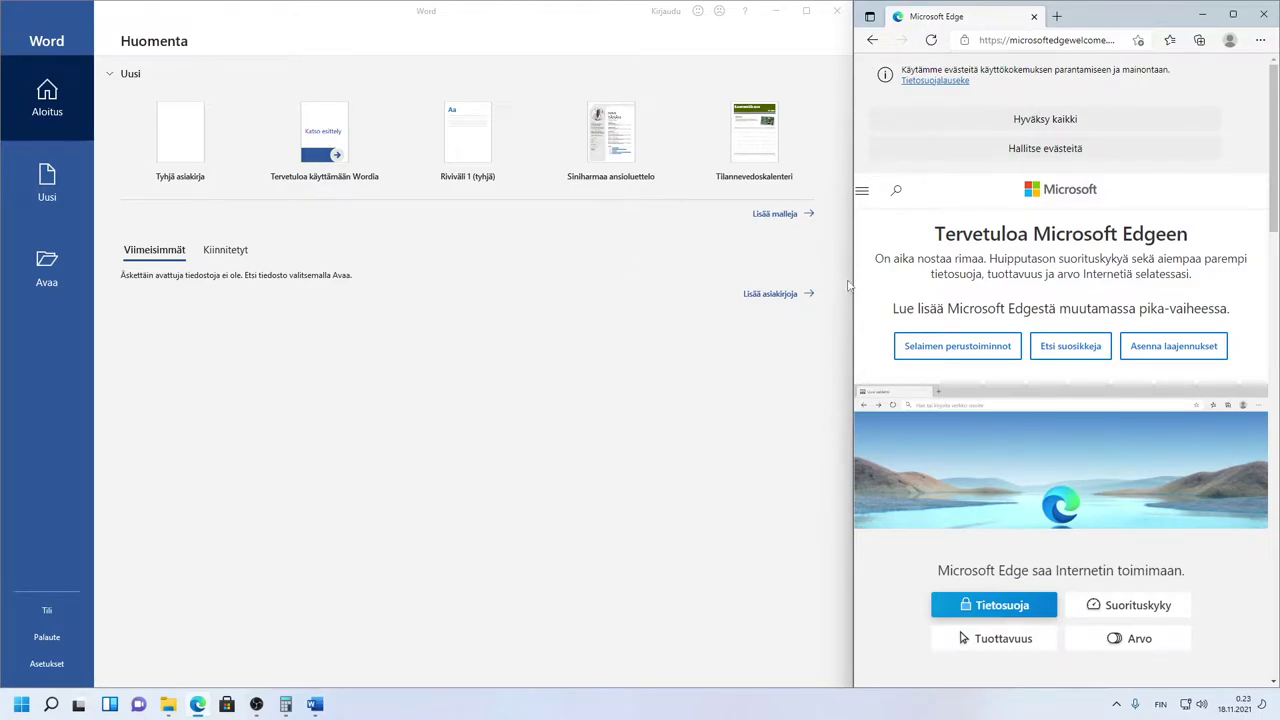
left_click_drag(850, 287, 477, 249)
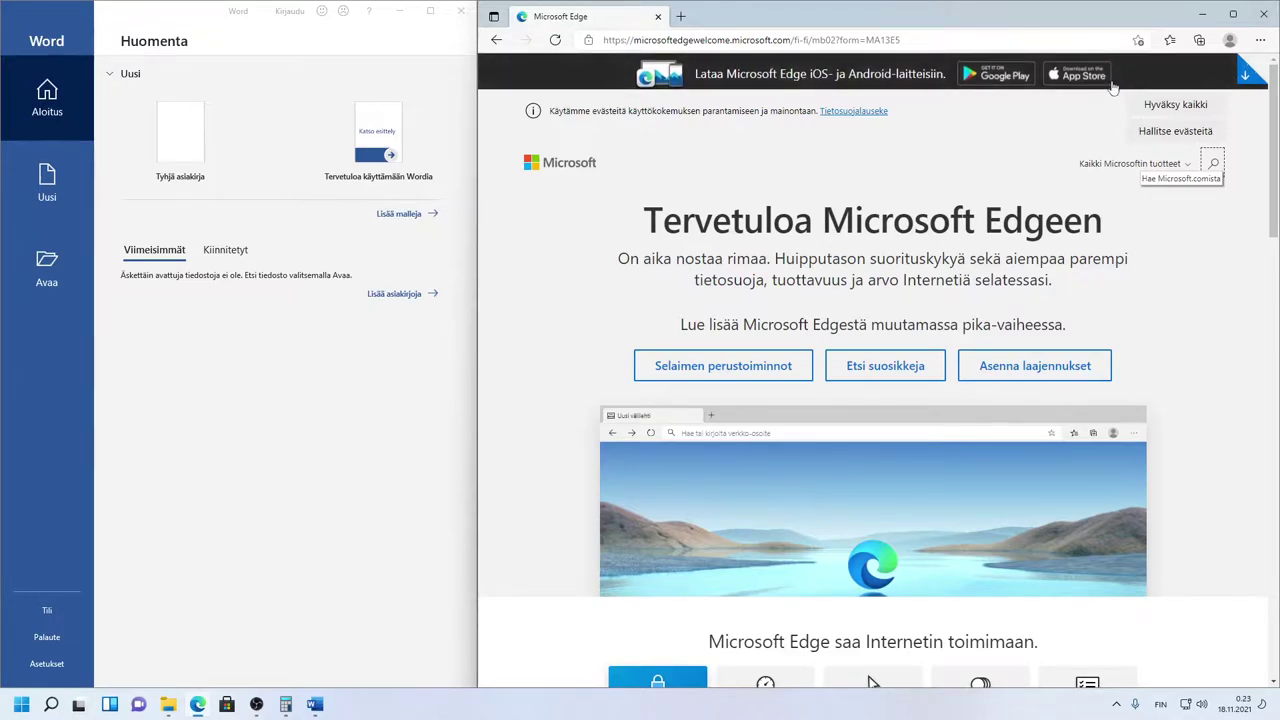
Step: Snap Edge into the upper-left quarter of the four-window layout, with Laskin in the upper-right quarter
mouse_move(1240, 18)
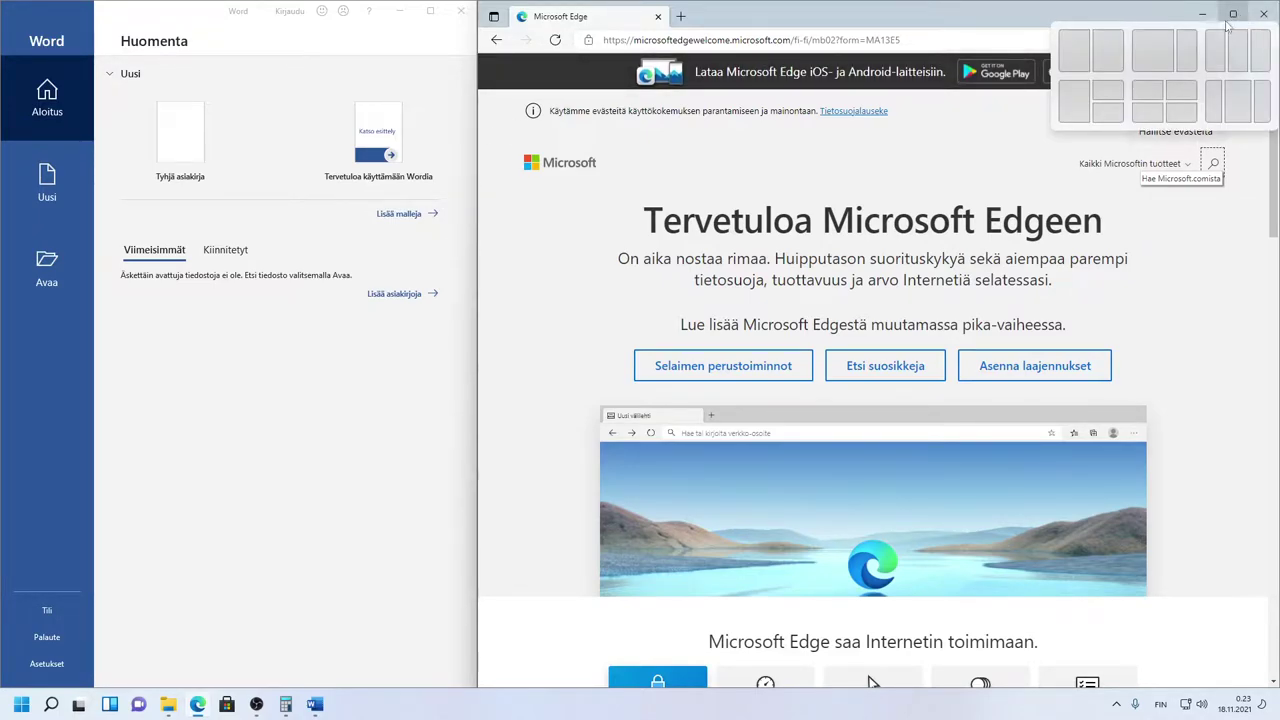
left_click(1148, 91)
left_click(992, 85)
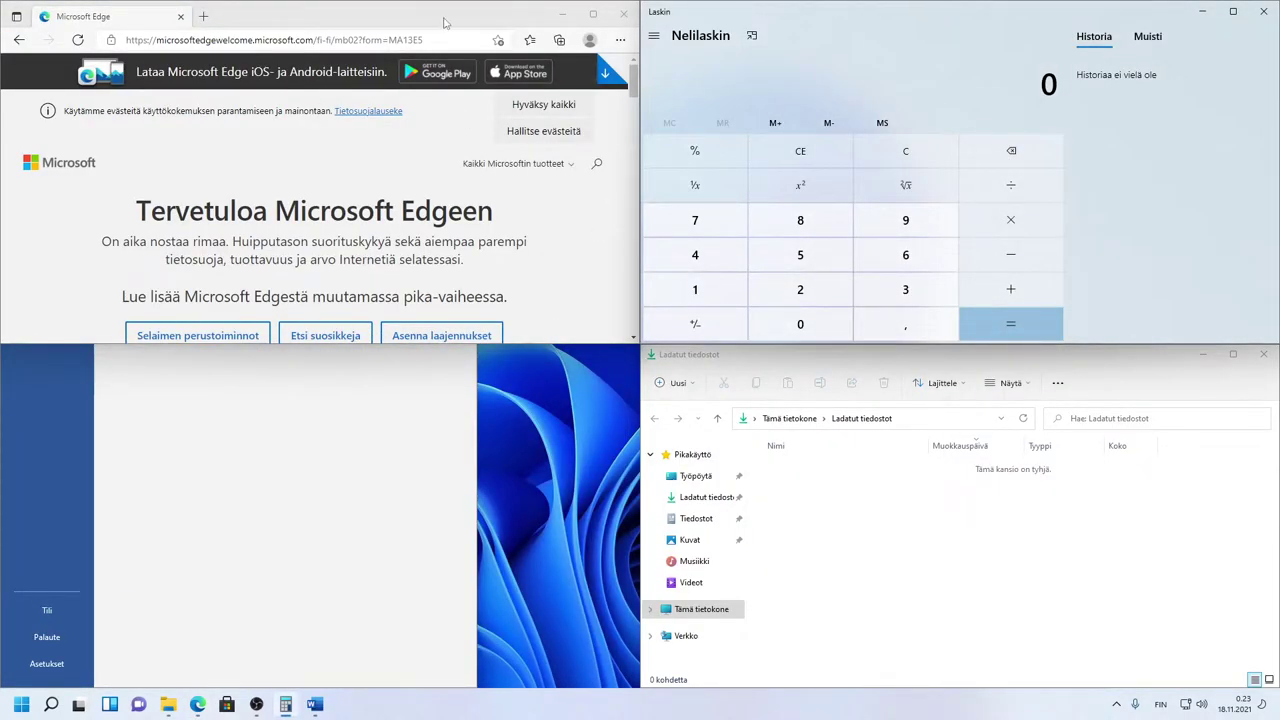
Step: Create a new virtual desktop and open Microsoft Edge on it in a maximised window
mouse_move(82, 706)
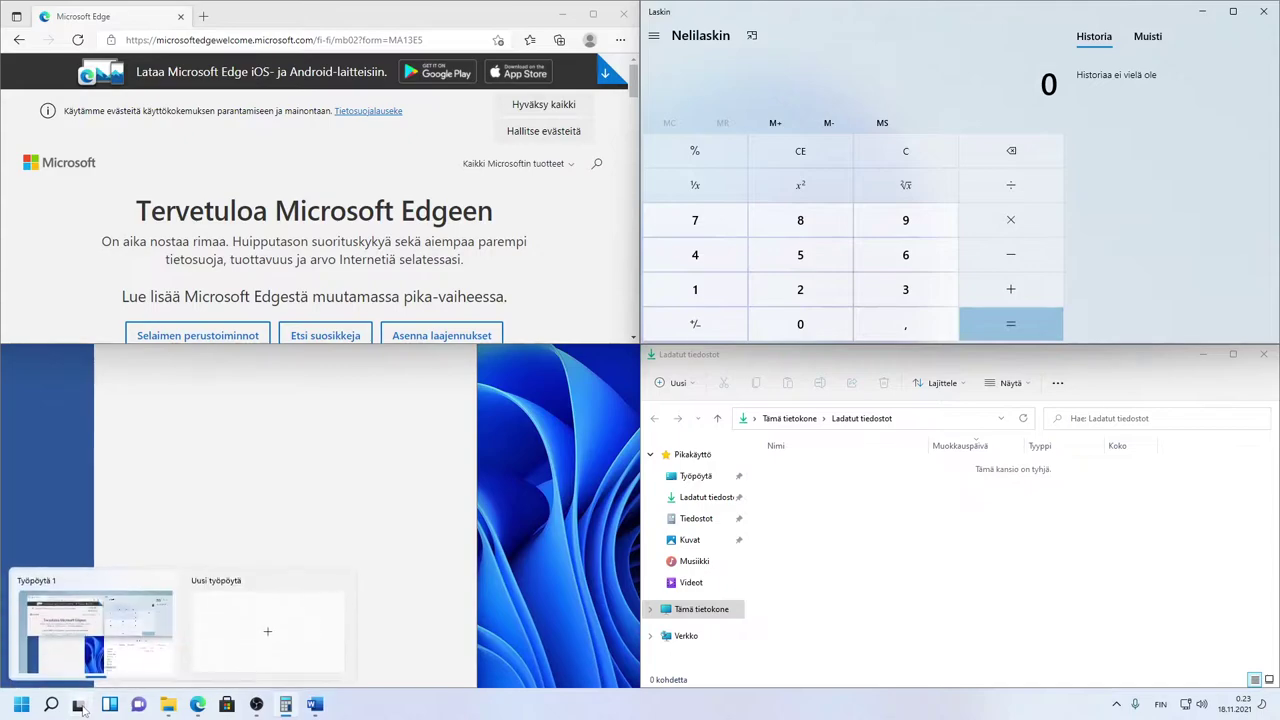
left_click(240, 668)
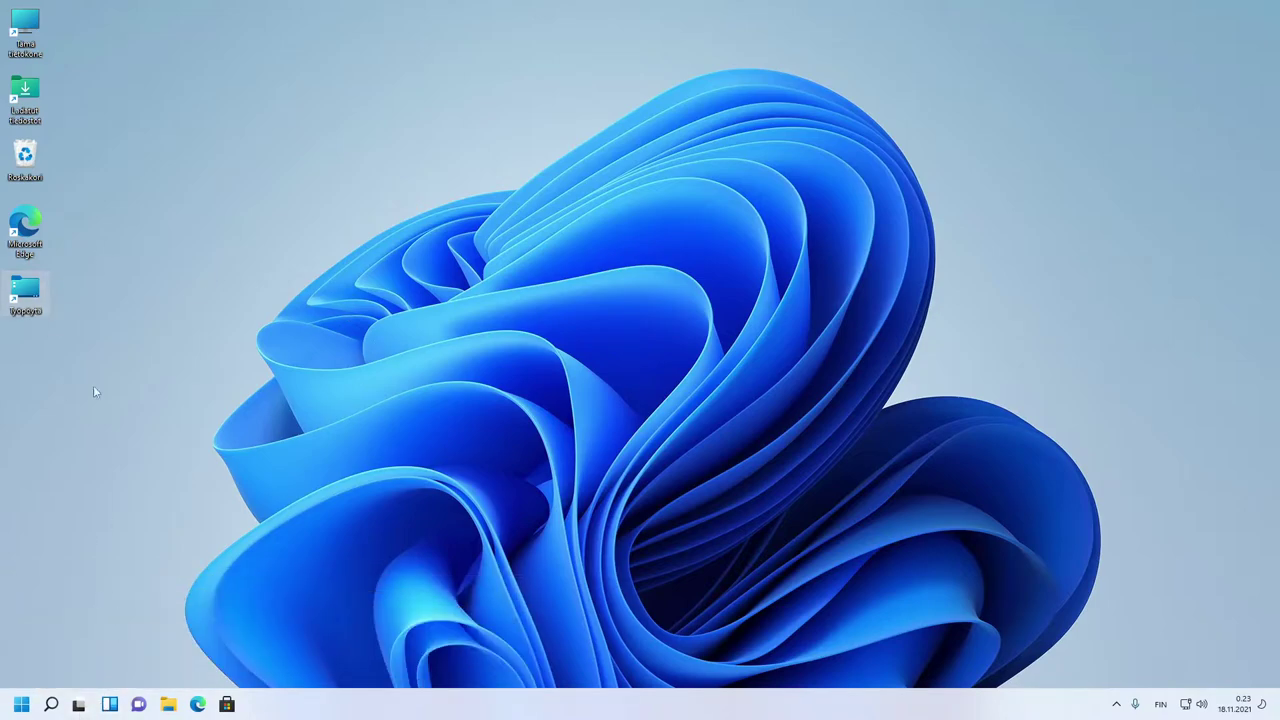
double_click(6, 238)
left_click(210, 22)
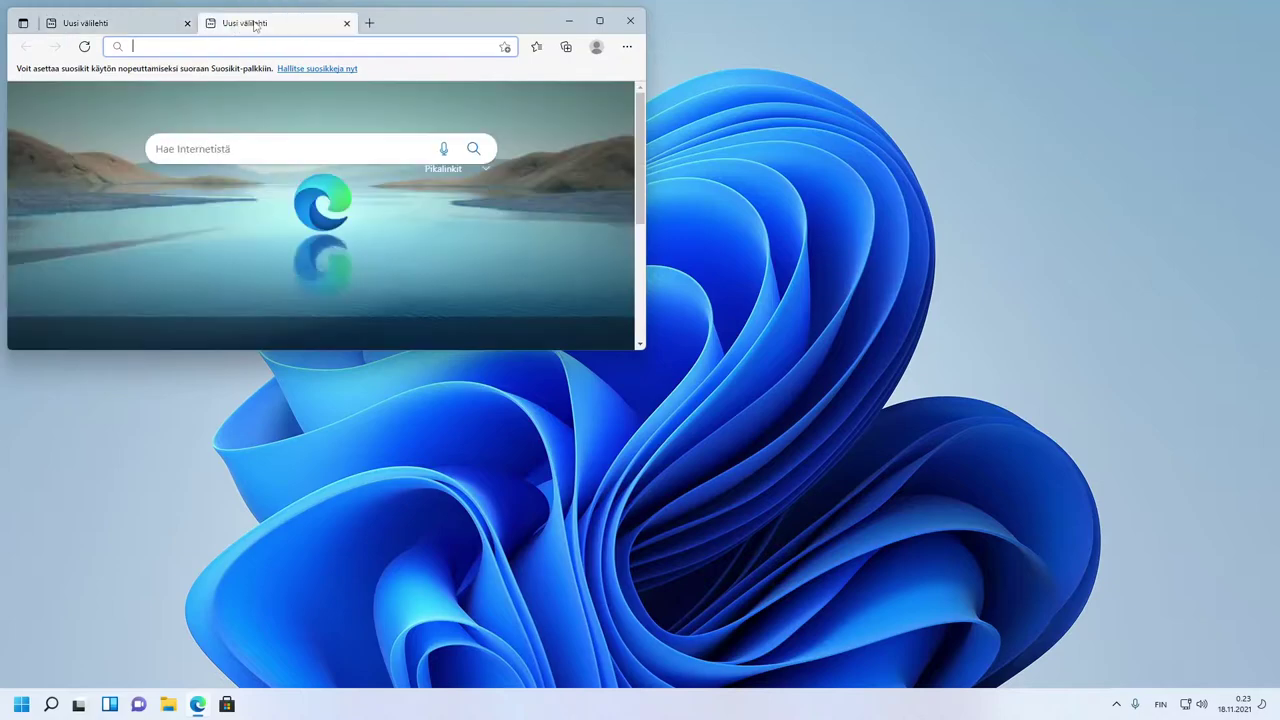
left_click(599, 20)
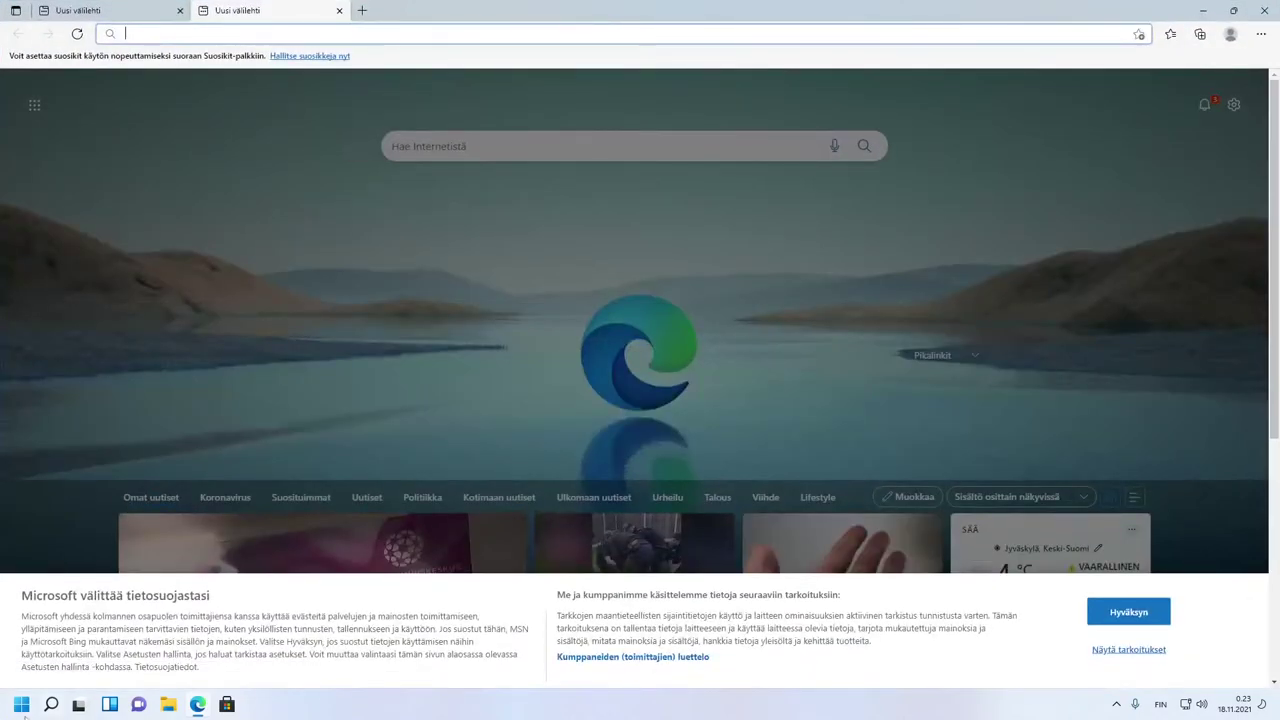
Step: Switch back to the first virtual desktop, Työpöytä 1
mouse_move(84, 708)
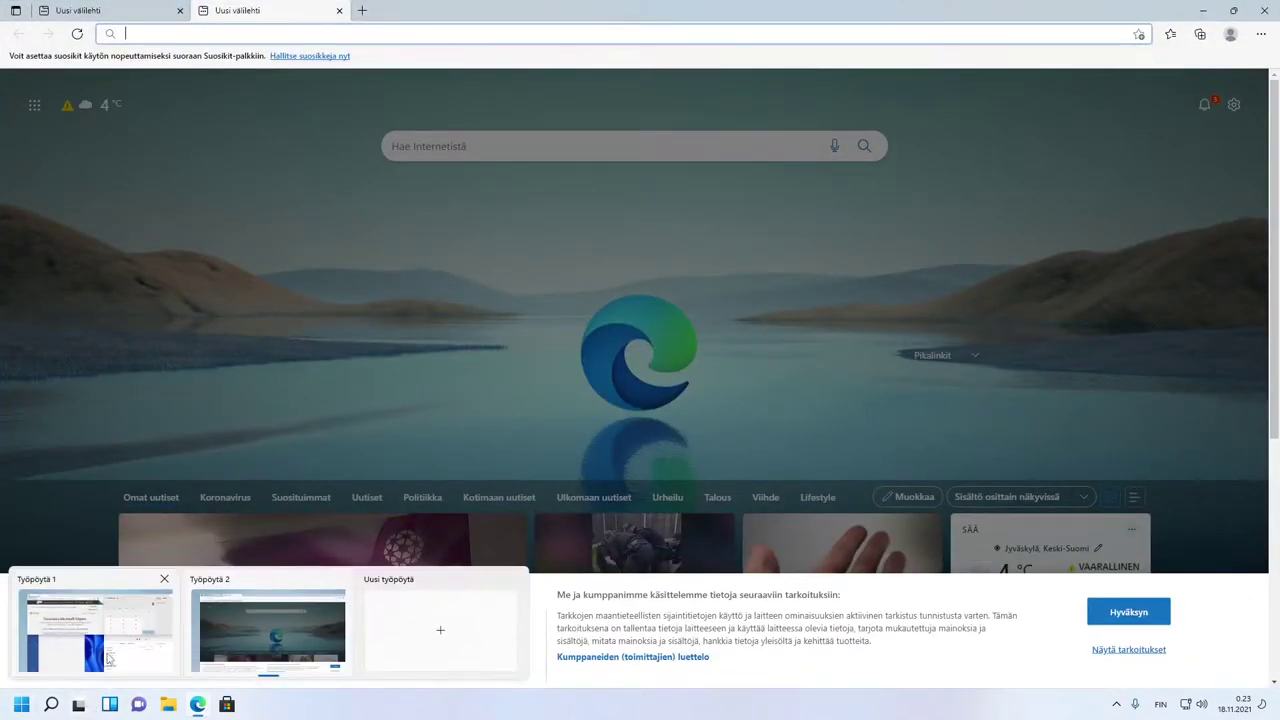
left_click(107, 660)
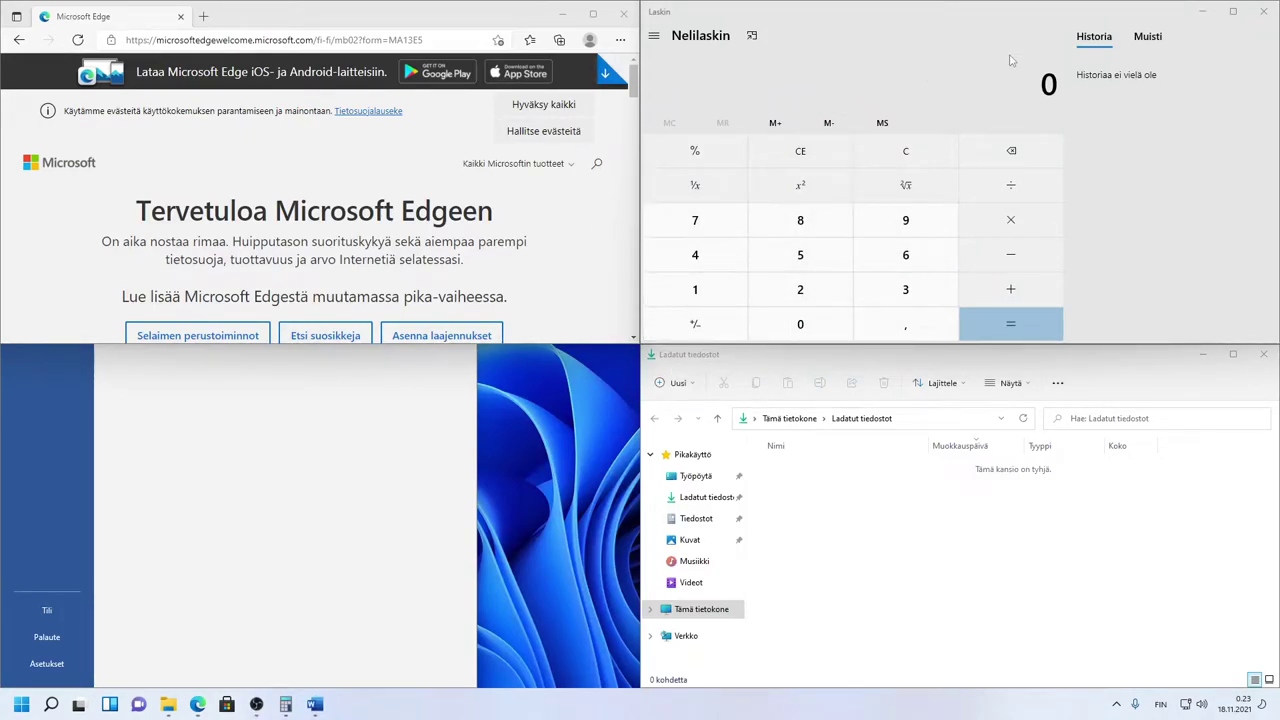
Step: Close the Edge window in the upper-left quarter and minimise all remaining windows to show the desktop
left_click(614, 18)
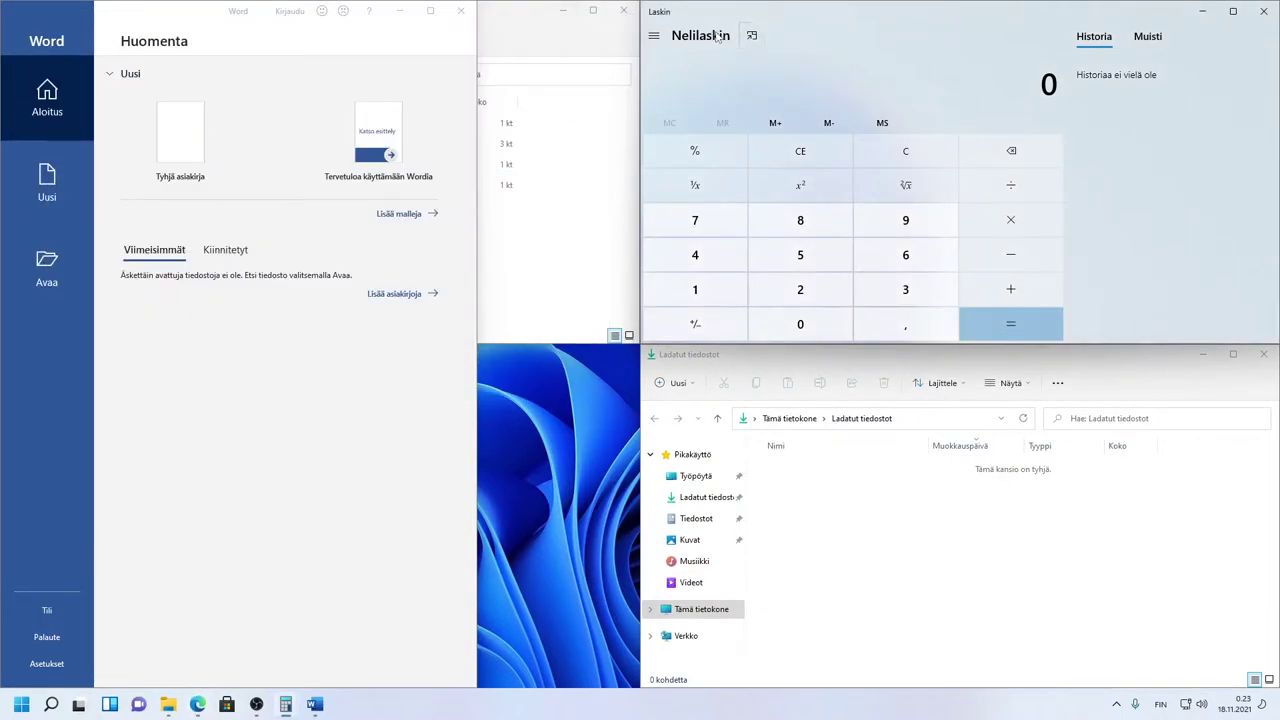
key("super+d")
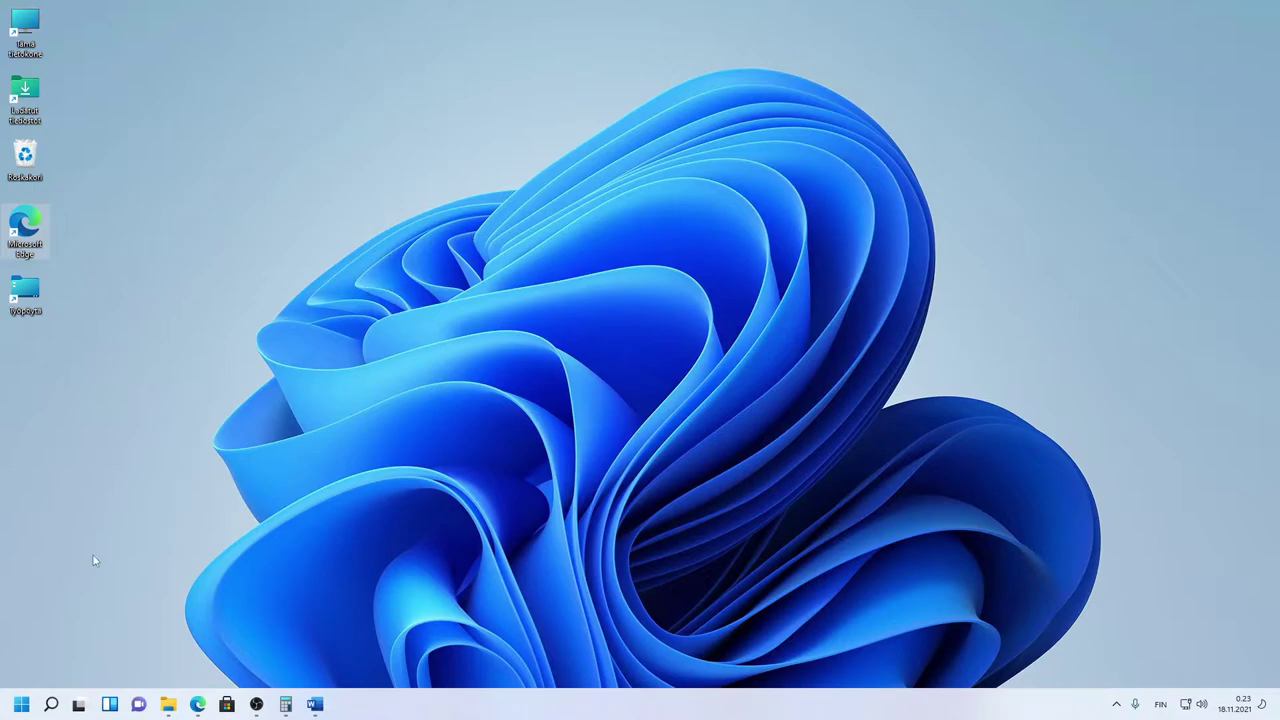
Step: Open Start and look through the options available for the pinned PowerPoint, Office and Clipchamp apps
left_click(21, 705)
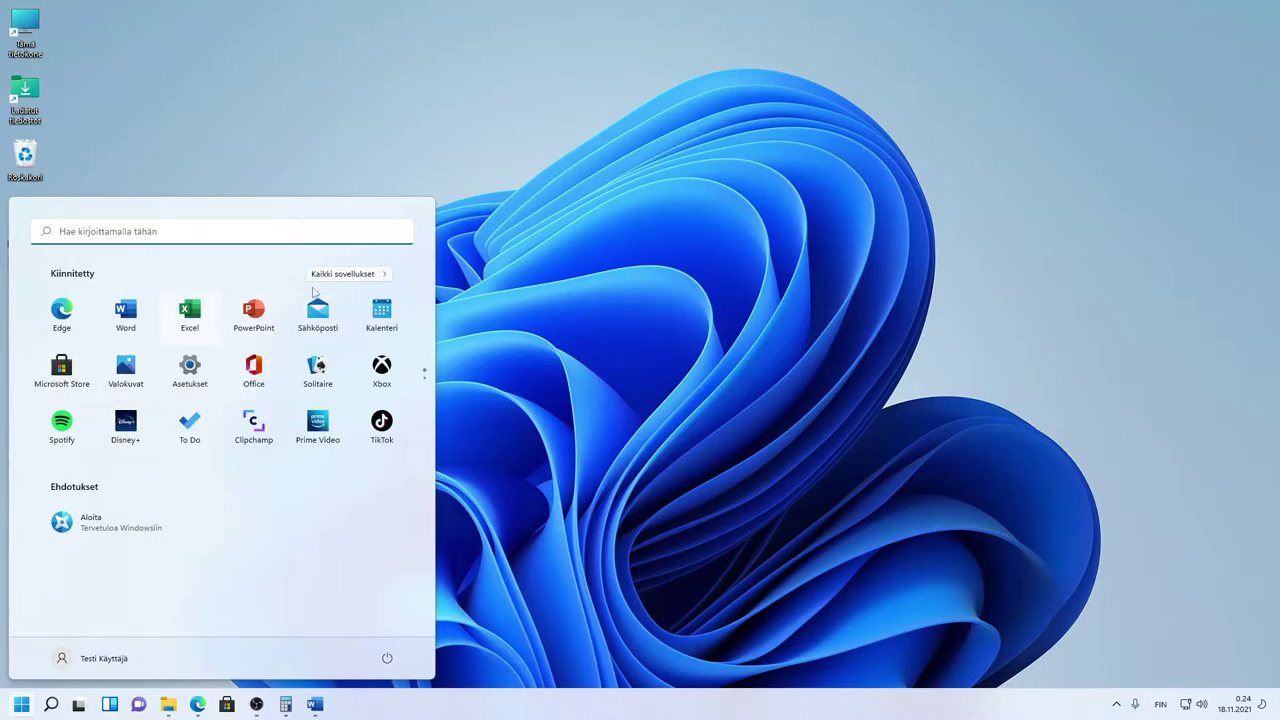
right_click(256, 314)
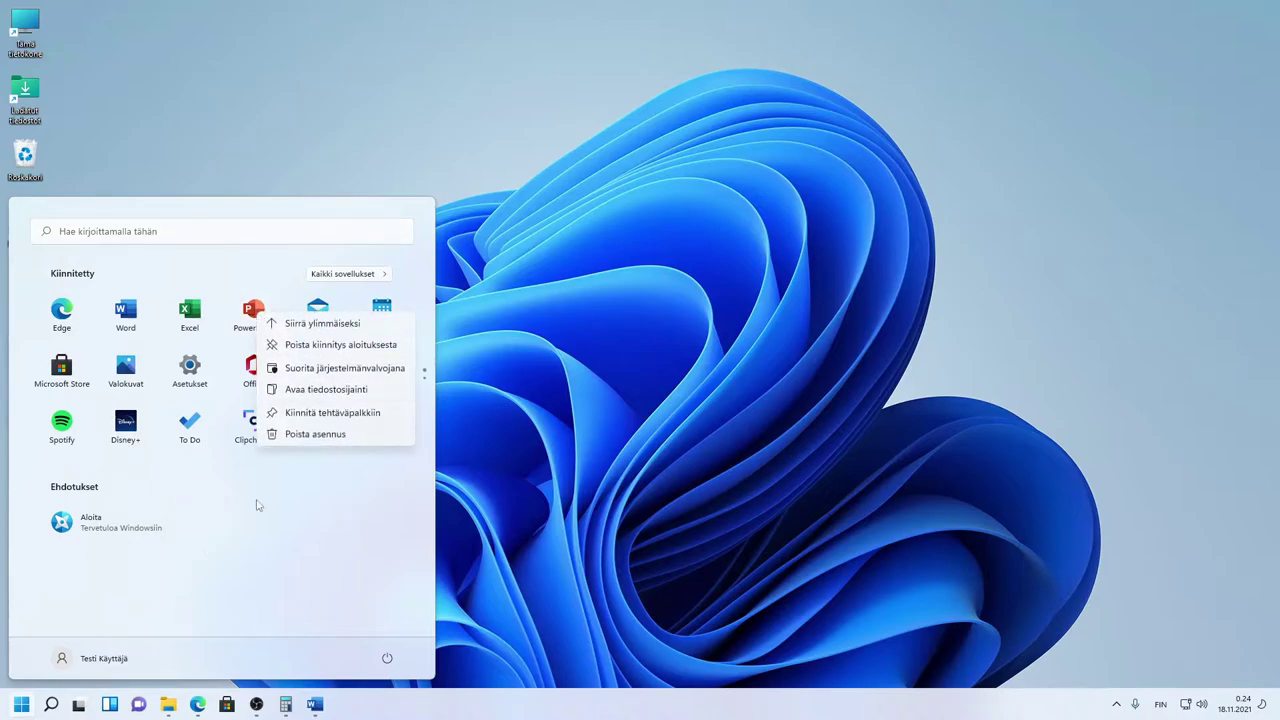
left_click(238, 460)
right_click(276, 388)
right_click(259, 426)
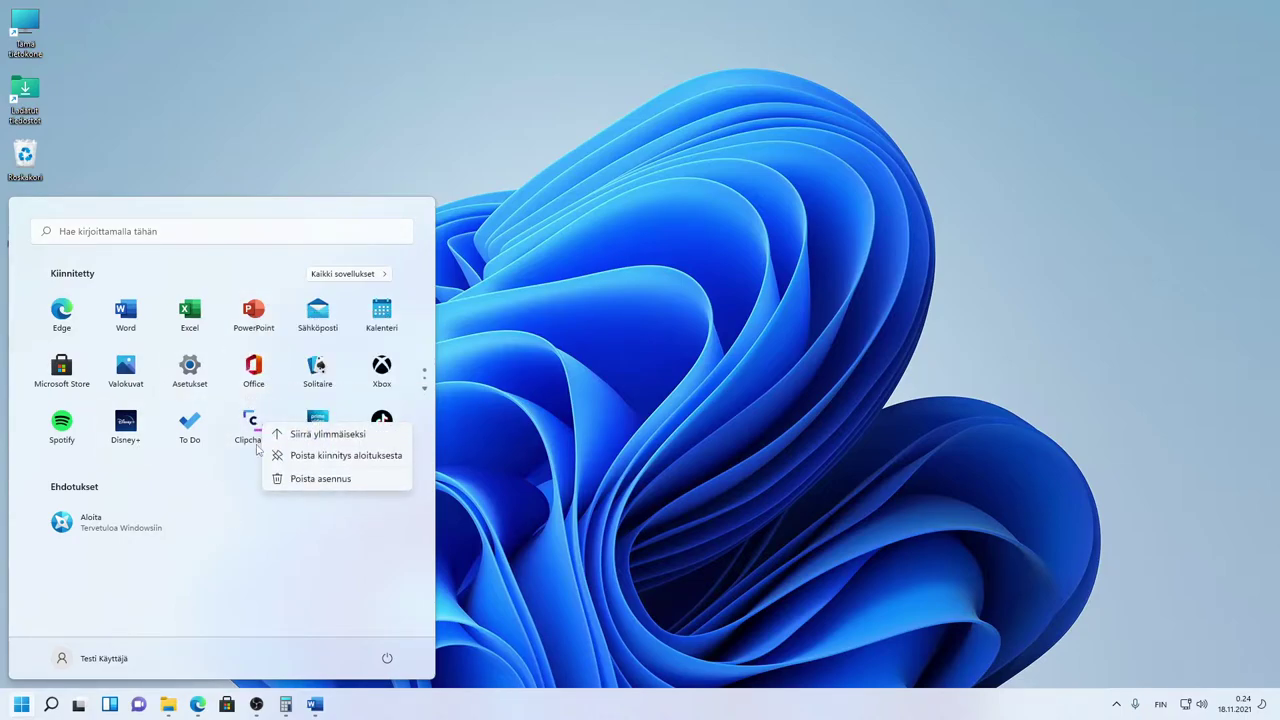
Step: Try to move pinned apps such as Word out of Start onto the desktop
mouse_move(250, 444)
left_mouse_down()
mouse_move(249, 357)
mouse_move(100, 337)
mouse_move(150, 565)
mouse_move(248, 275)
mouse_move(270, 448)
left_mouse_up()
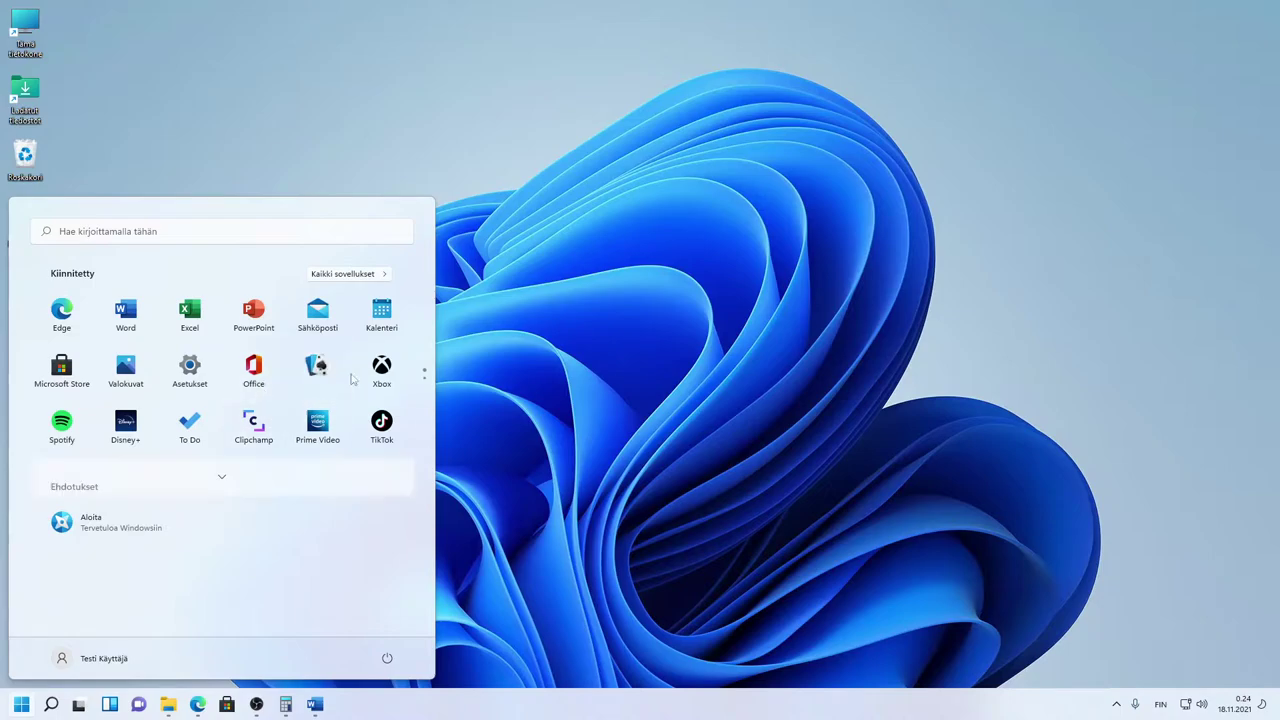
left_click_drag(120, 310, 650, 370)
mouse_move(318, 315)
left_mouse_down()
mouse_move(634, 366)
mouse_move(322, 331)
left_mouse_up()
left_click_drag(88, 310, 670, 376)
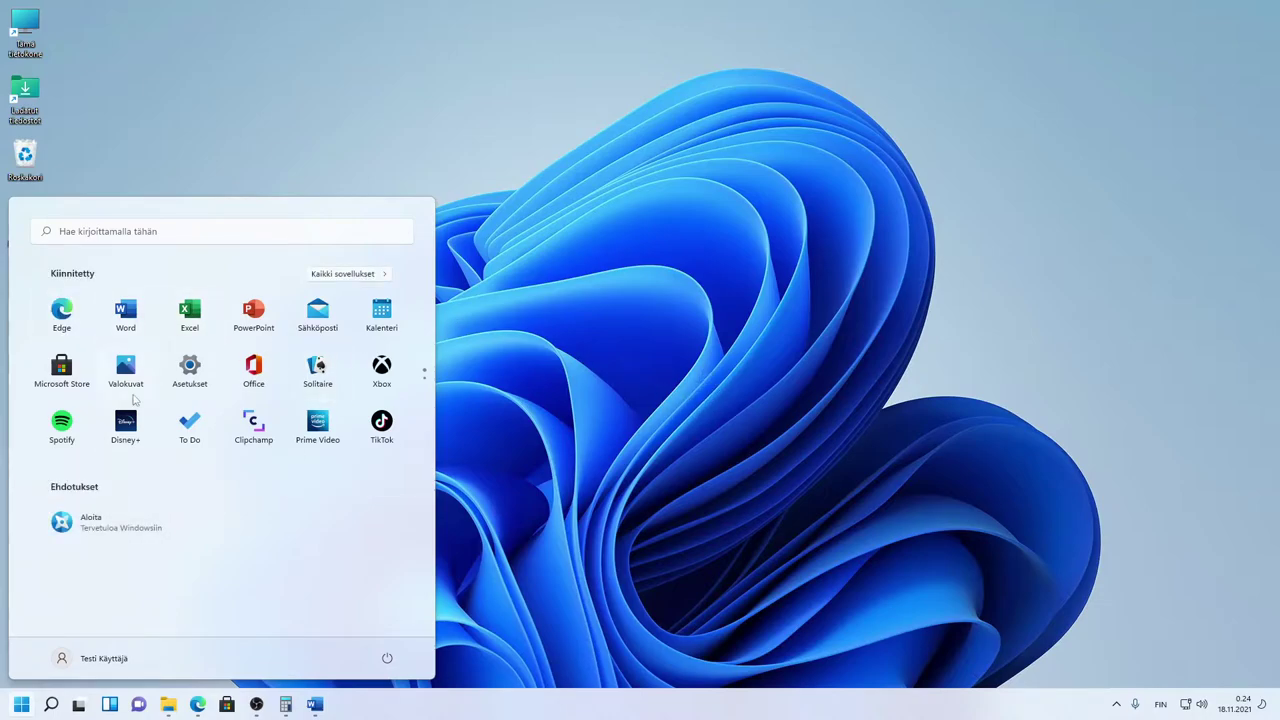
scroll(140, 398, "down", 1)
scroll(200, 394, "up", 1)
left_click_drag(192, 380, 312, 370)
Step: Uninstall Office from its Start pin and unpin Solitaire from Start
right_click(298, 380)
left_click(325, 467)
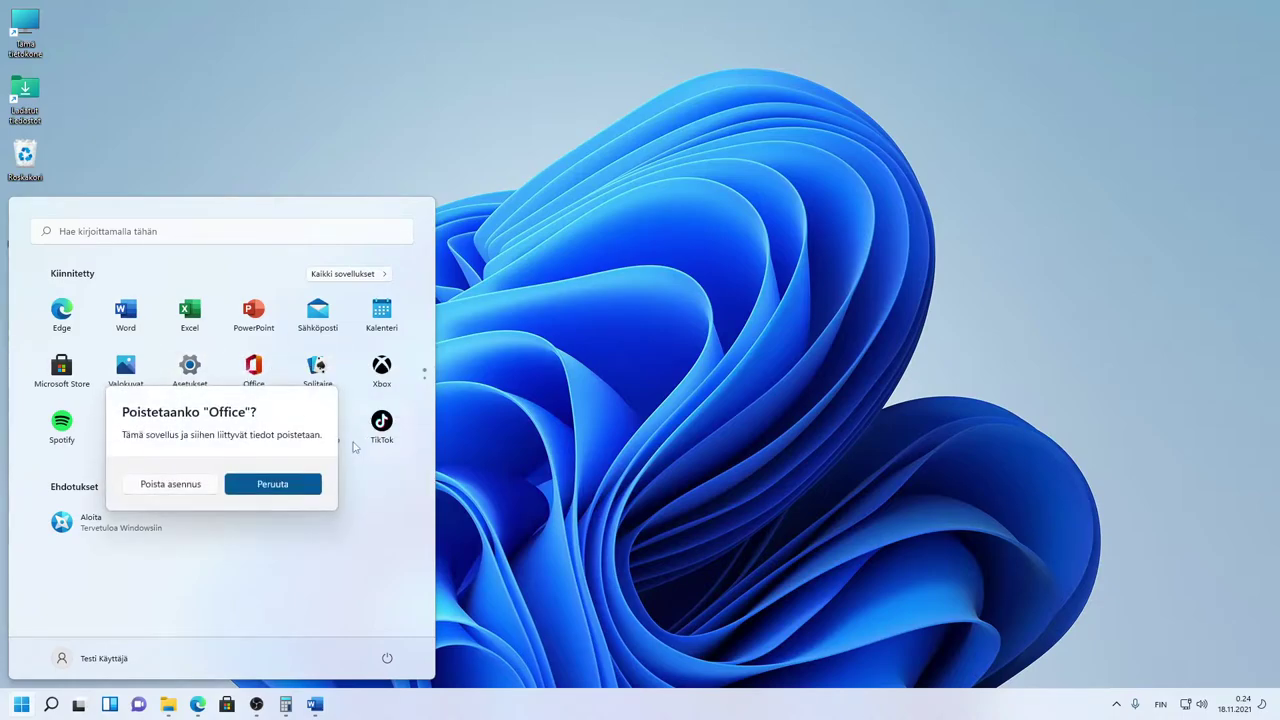
left_click(177, 484)
right_click(318, 368)
left_click(370, 398)
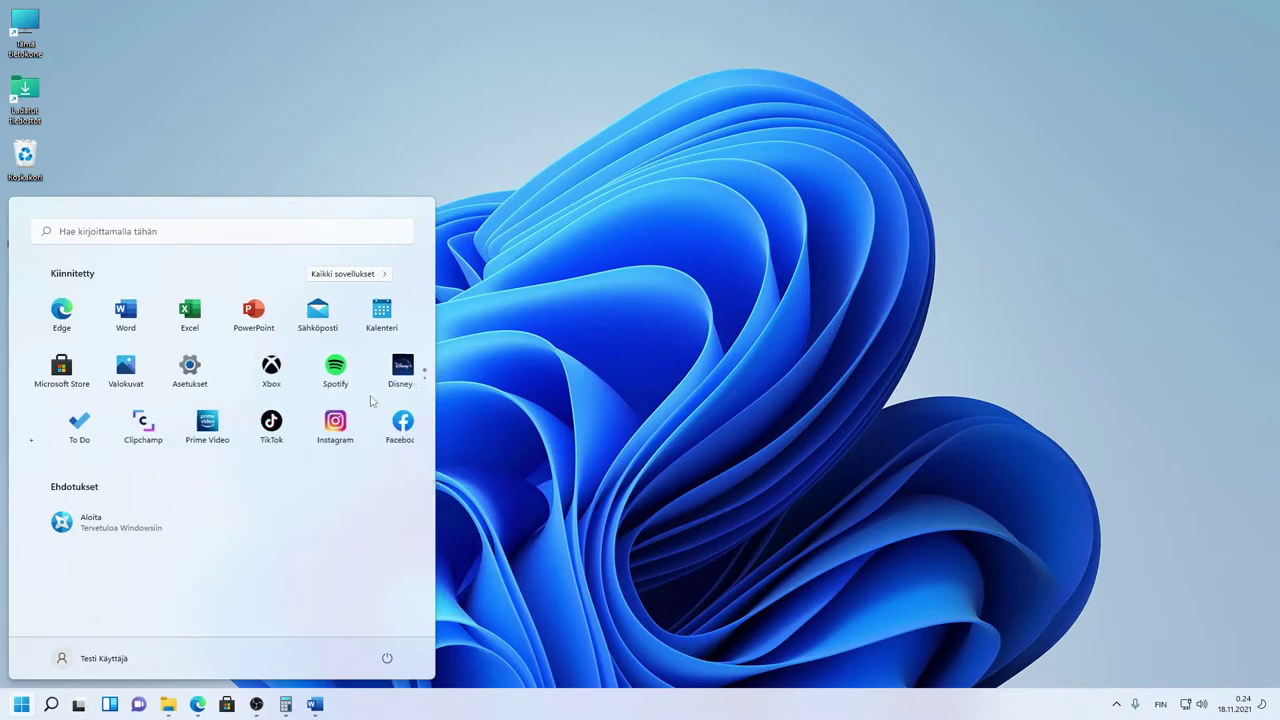
right_click(272, 380)
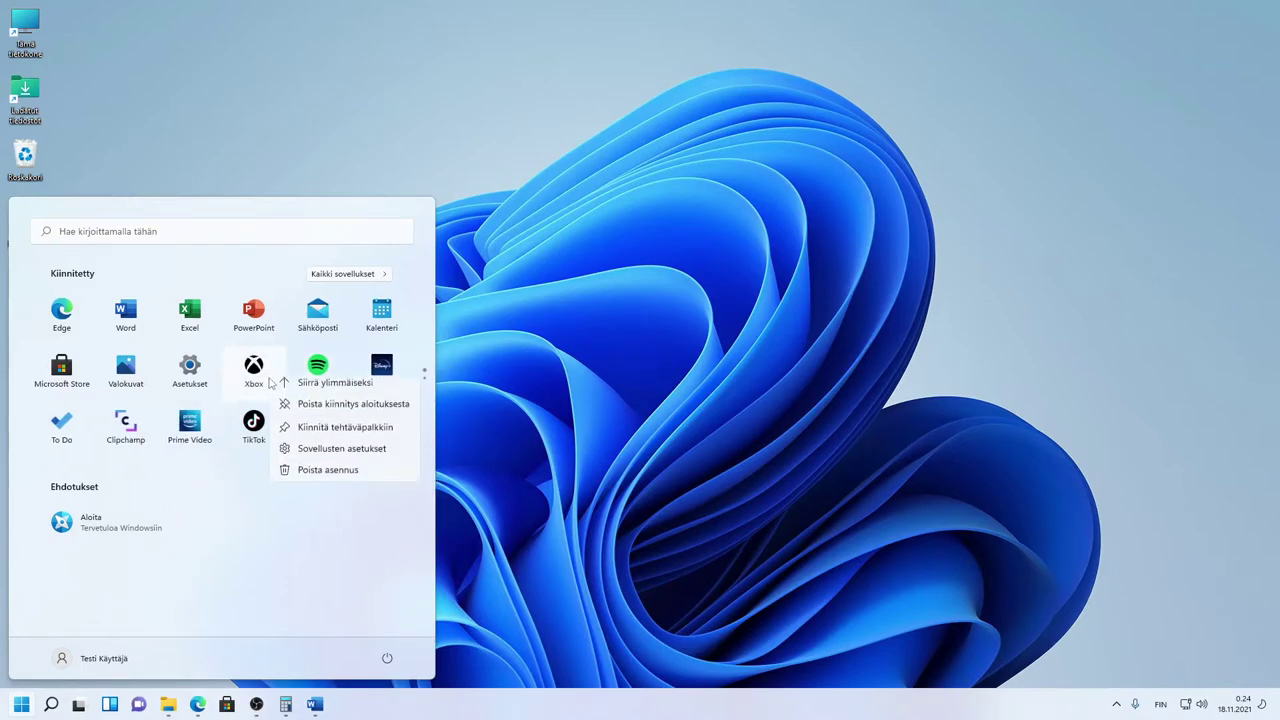
left_click(318, 495)
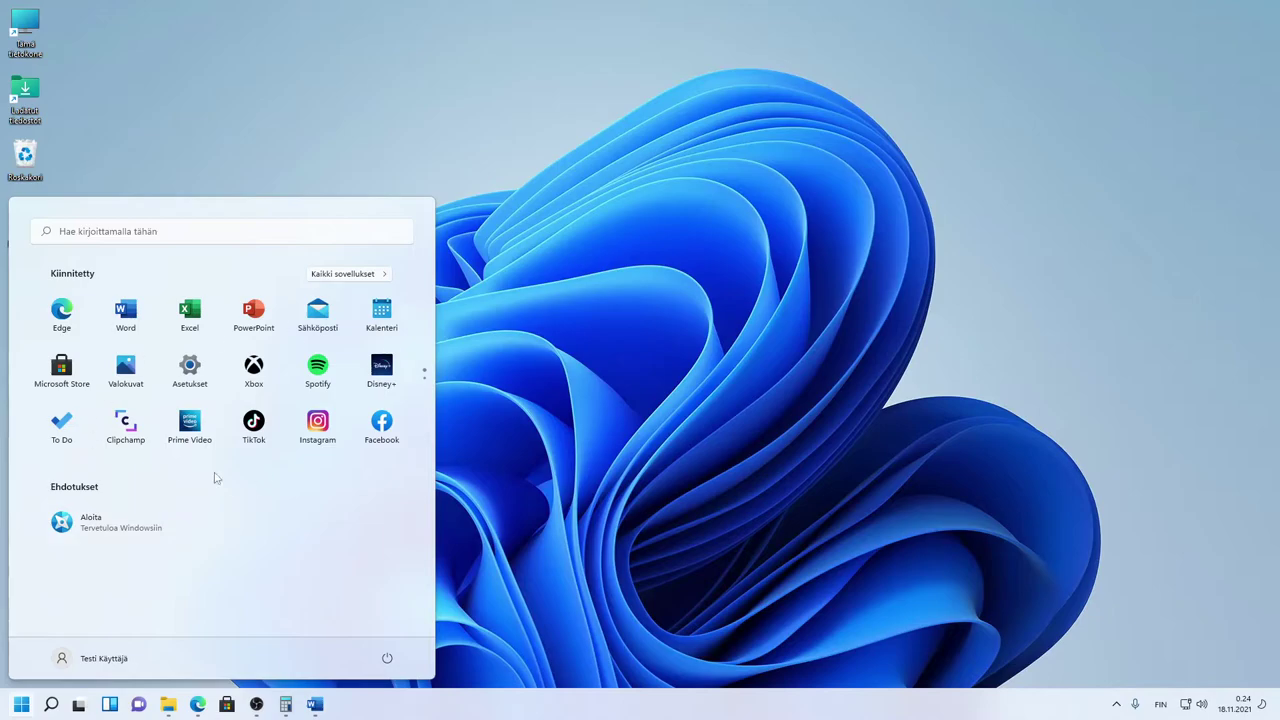
Step: Create an Access shortcut on the desktop from Start's list of all apps, and discard it in the Recycle Bin
left_click(340, 273)
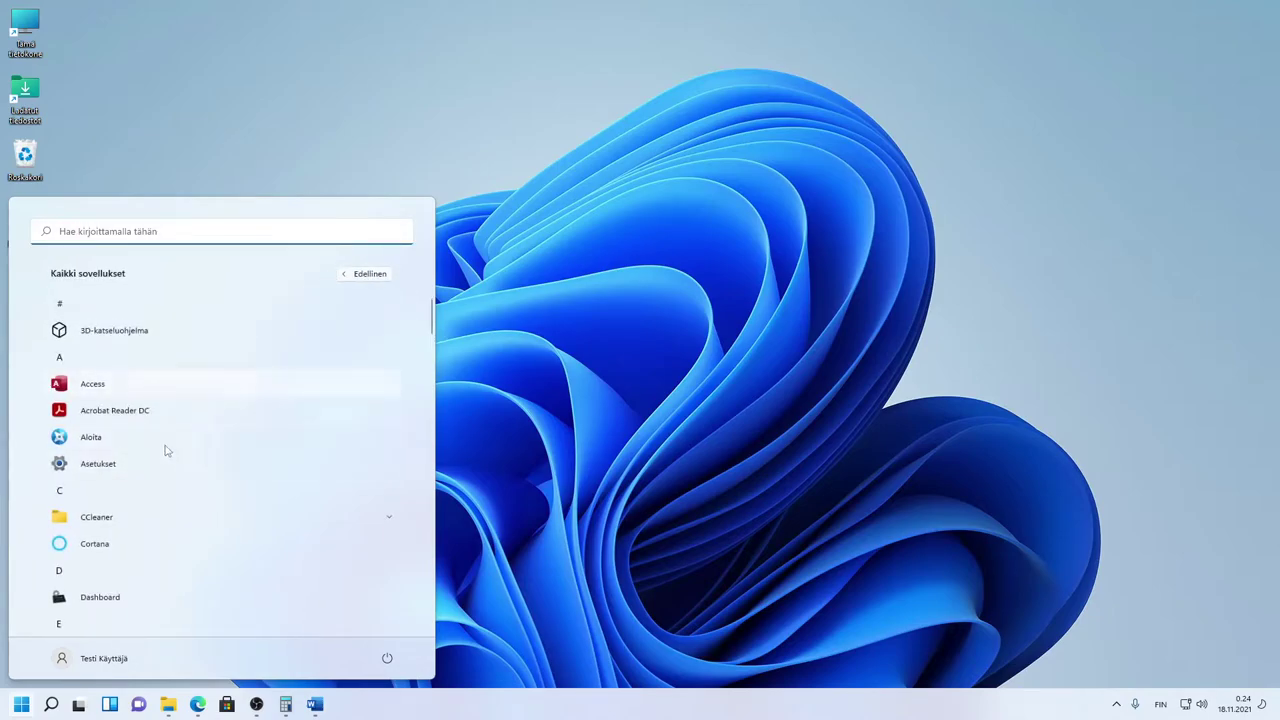
left_click_drag(134, 400, 183, 139)
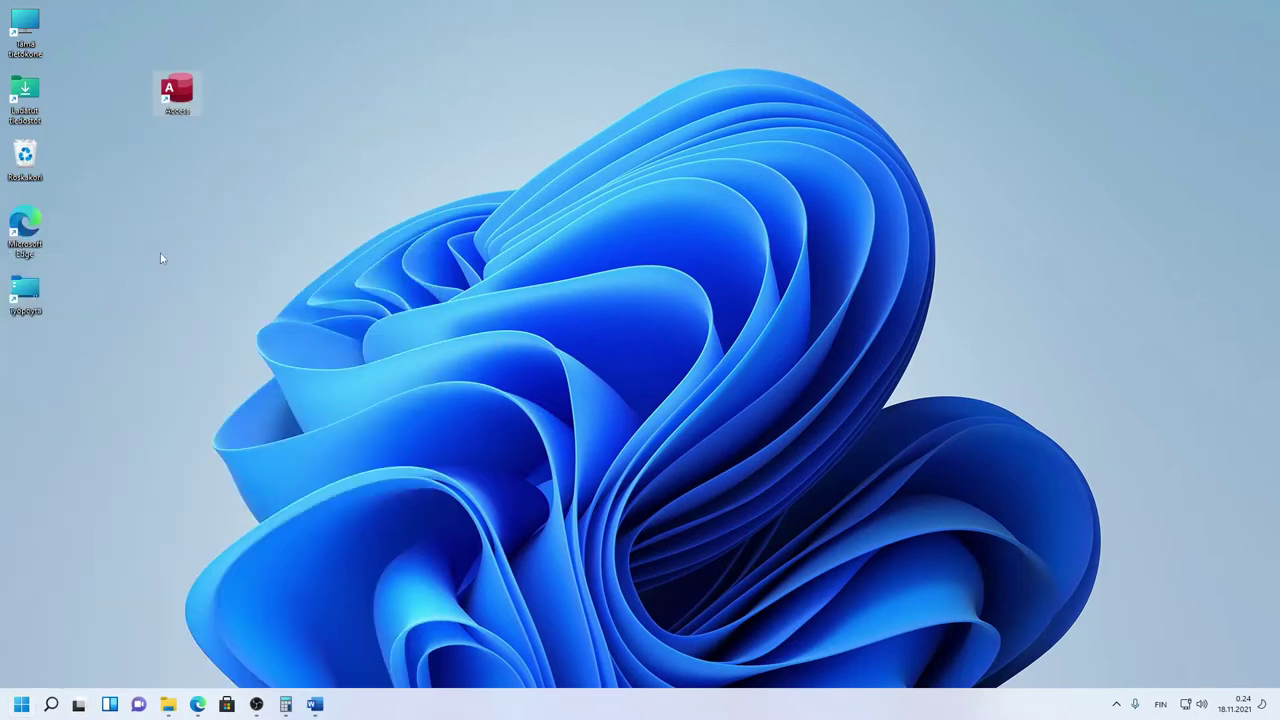
left_click_drag(177, 92, 18, 180)
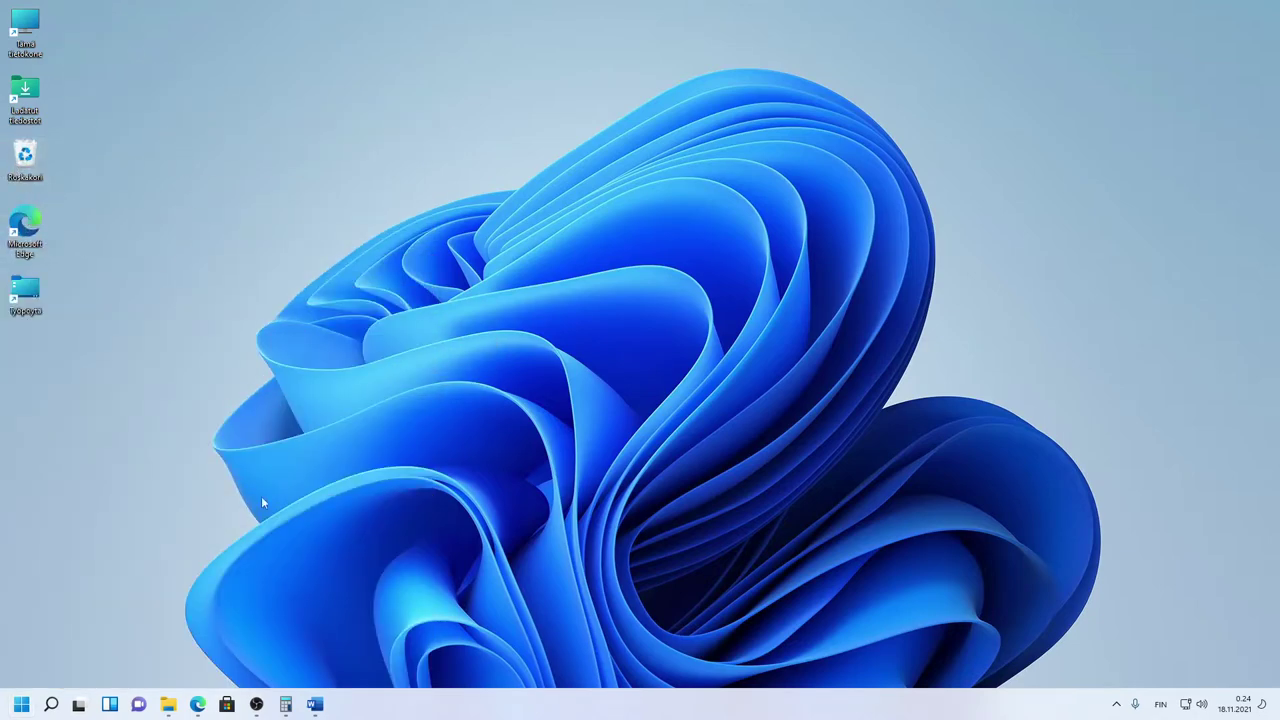
Step: Show Start's list of all apps and bring up its alphabetical letter index
mouse_move(80, 706)
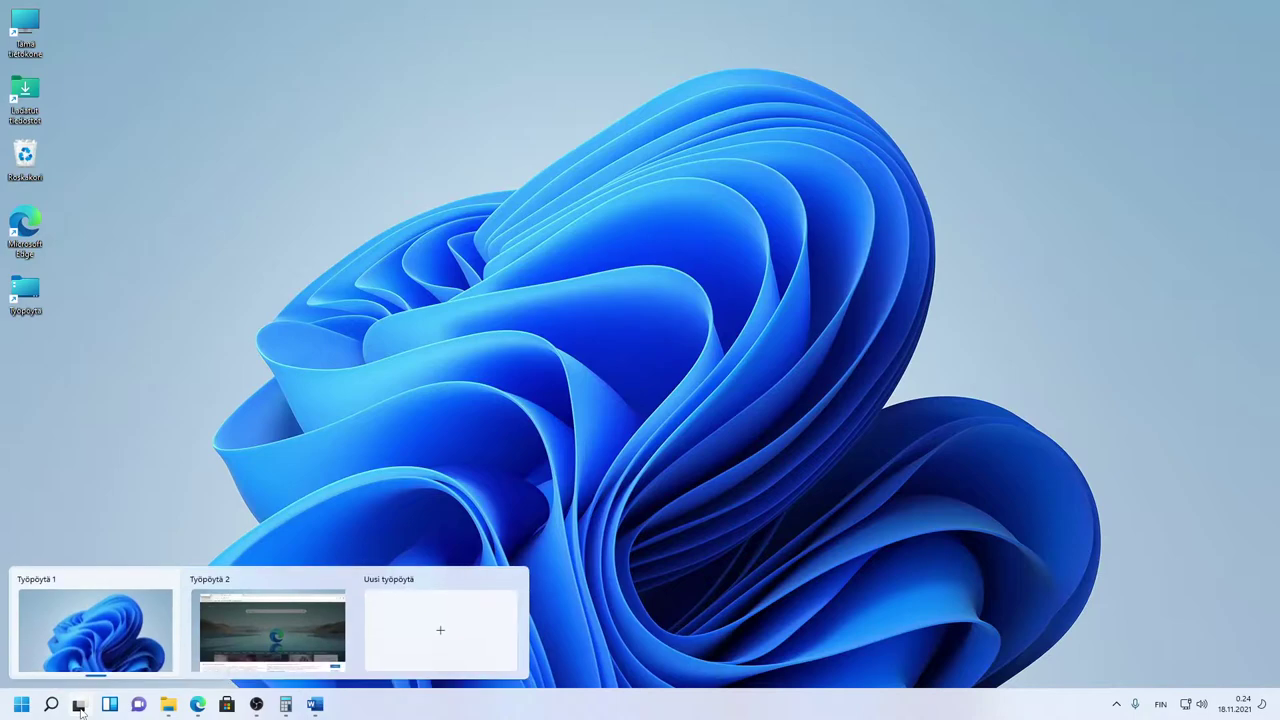
left_click(21, 704)
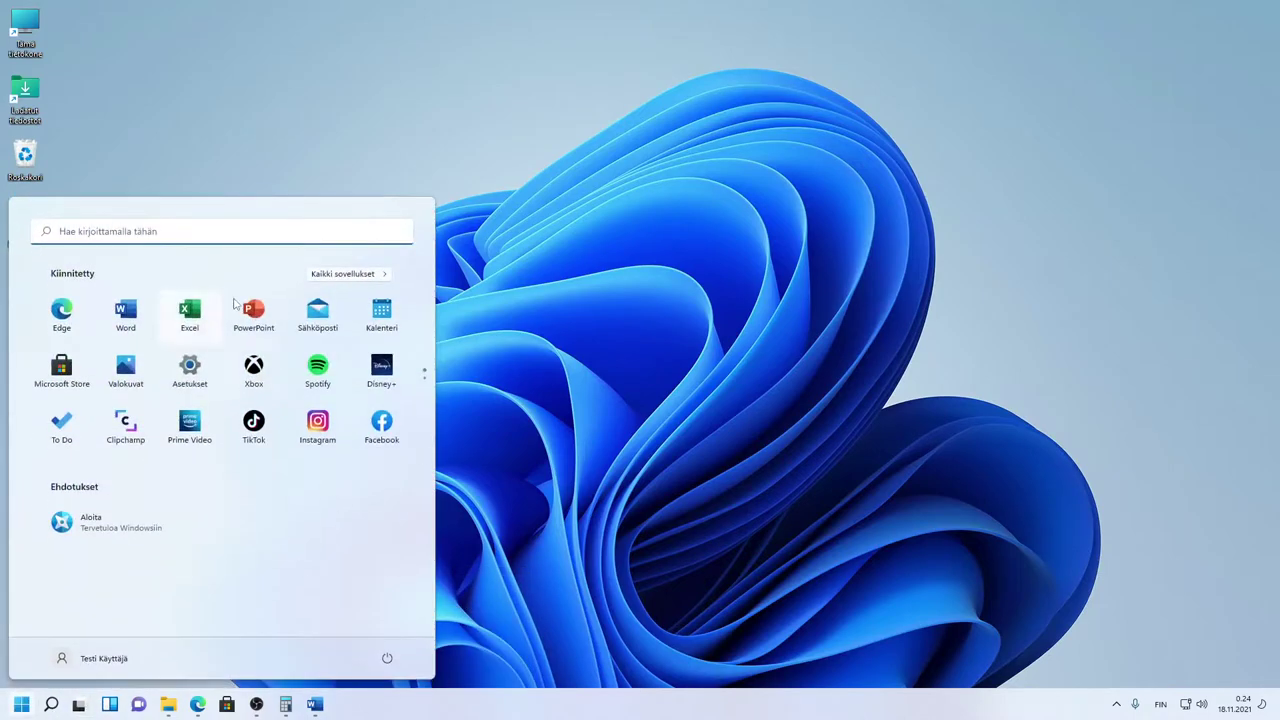
left_click(376, 273)
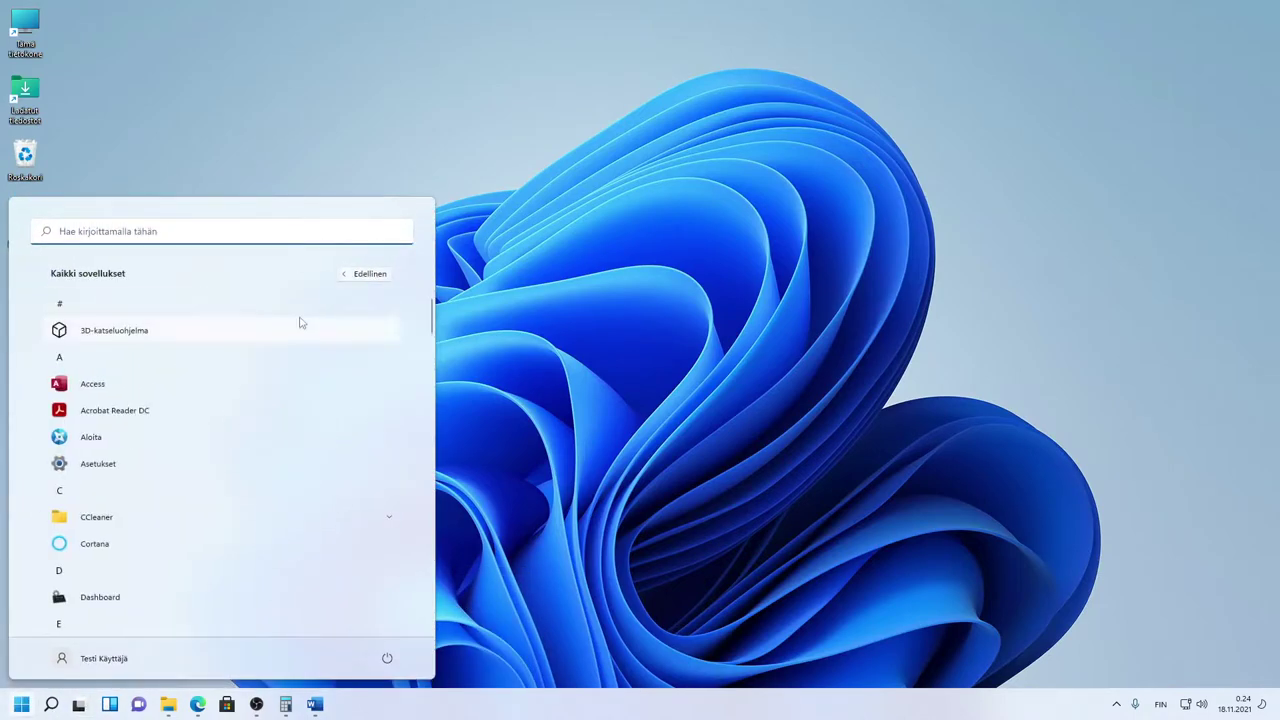
left_click(135, 307)
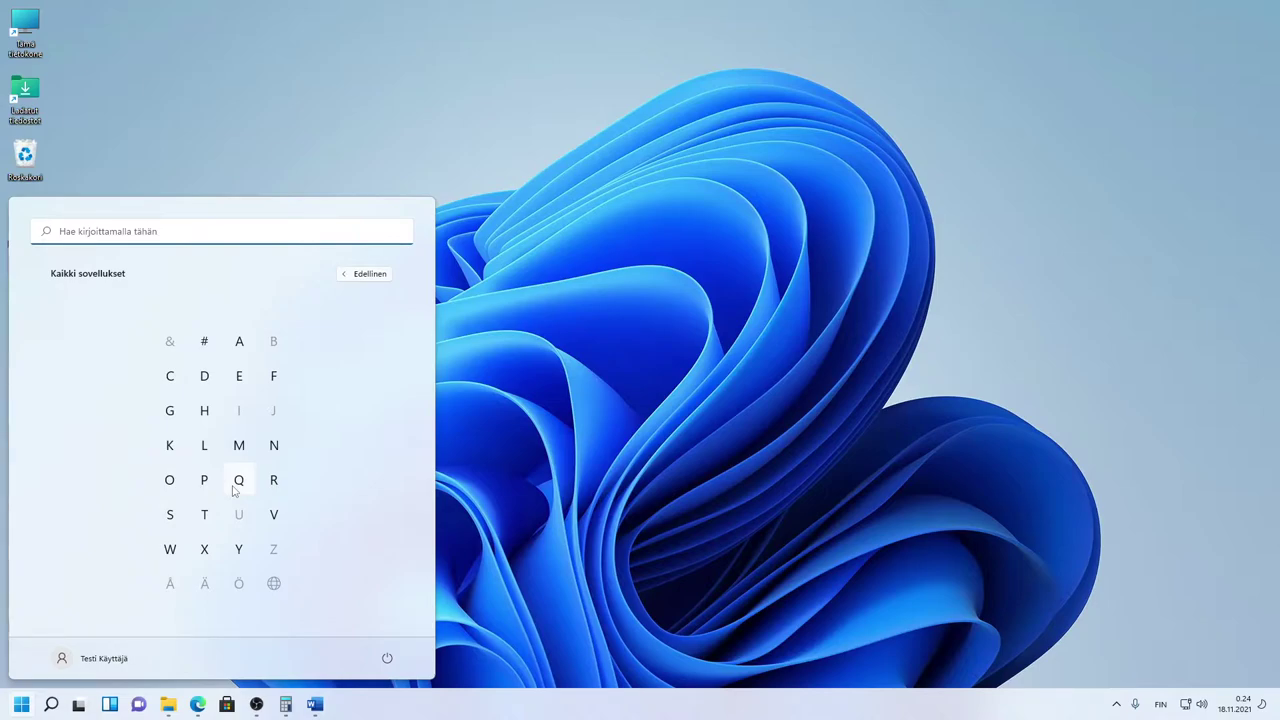
Step: Search from Start for "pow", and close the search
left_click(147, 227)
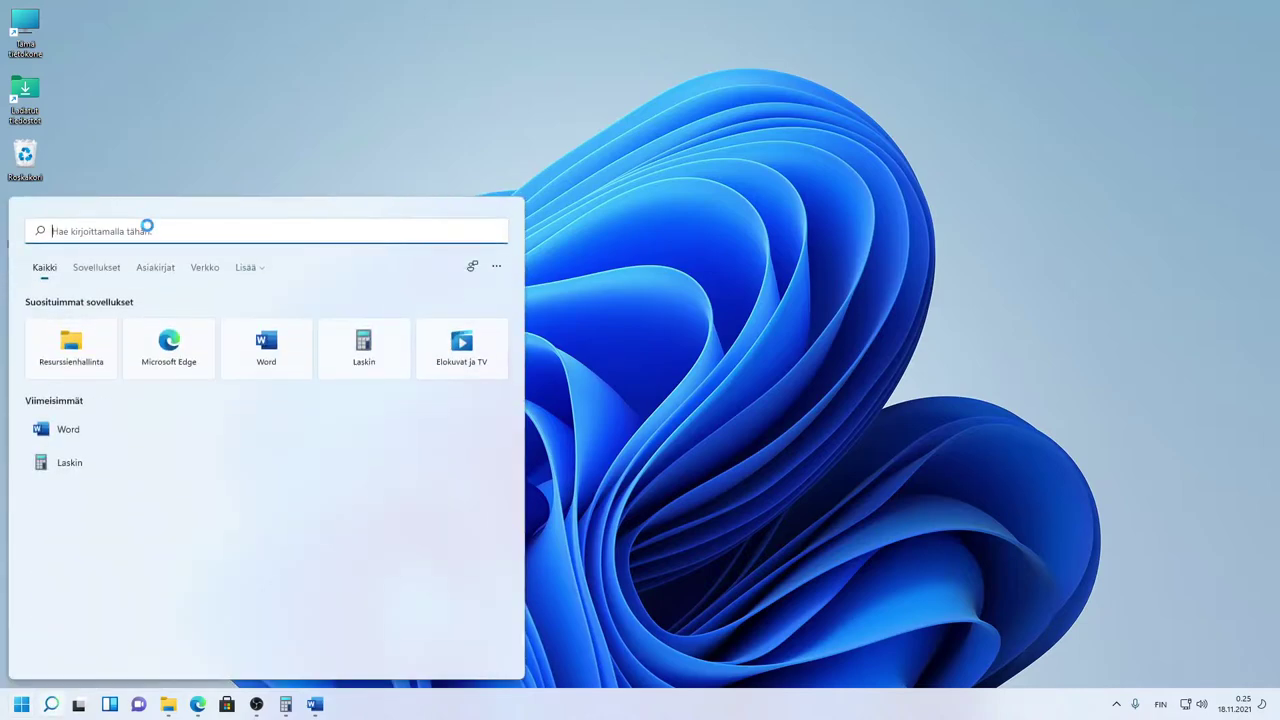
type("pow")
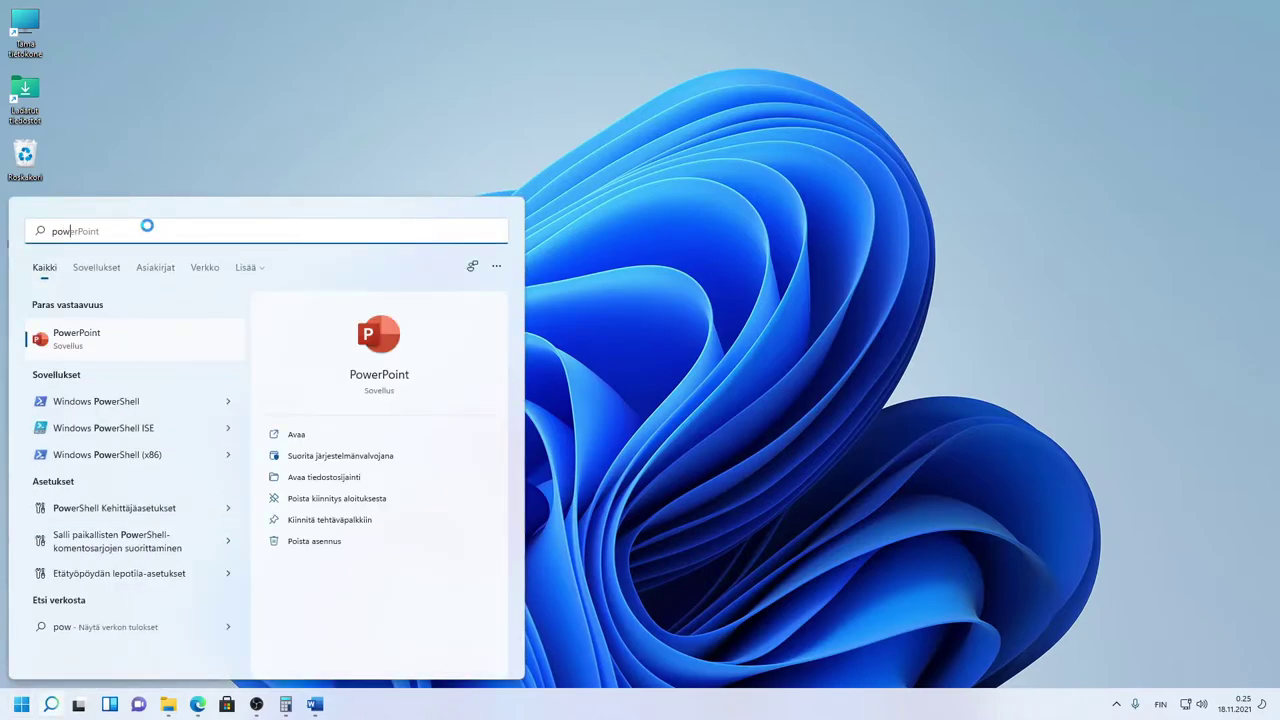
left_click(298, 74)
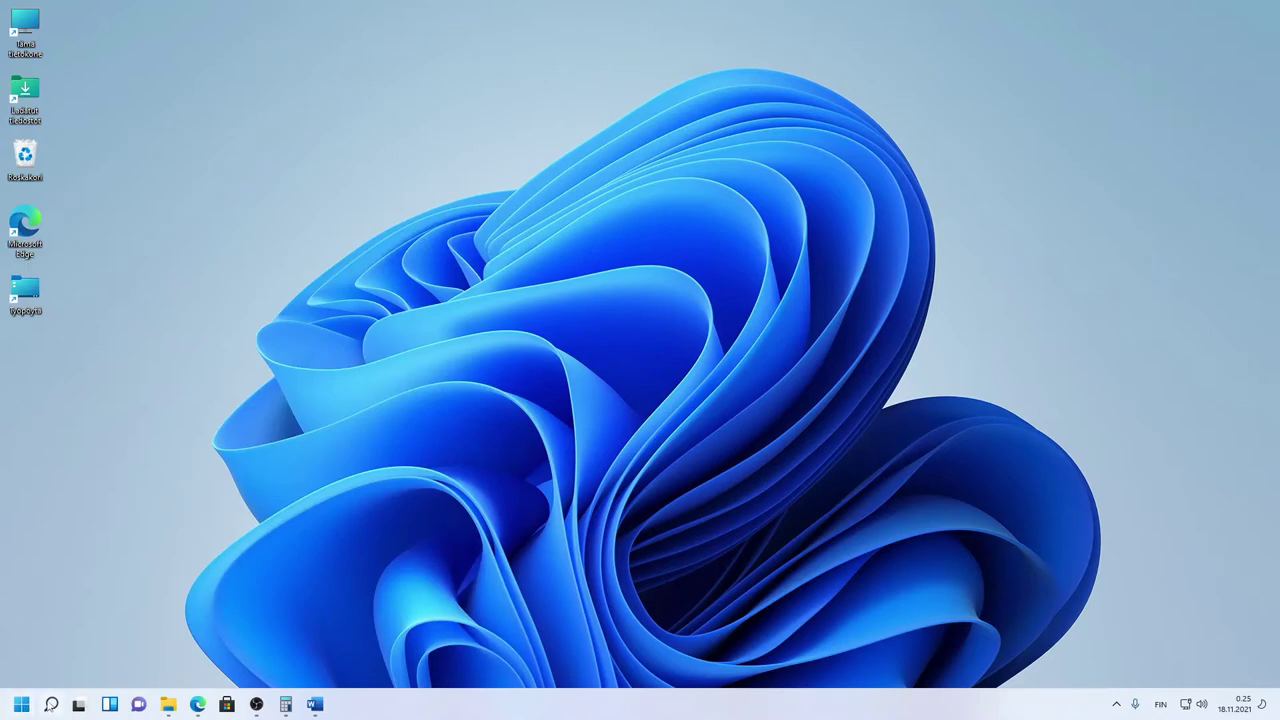
Step: Move the Edge pin in Start between Sähköposti and Kalenteri
left_click(21, 704)
scroll(314, 343, "down", 1)
scroll(350, 355, "up", 1)
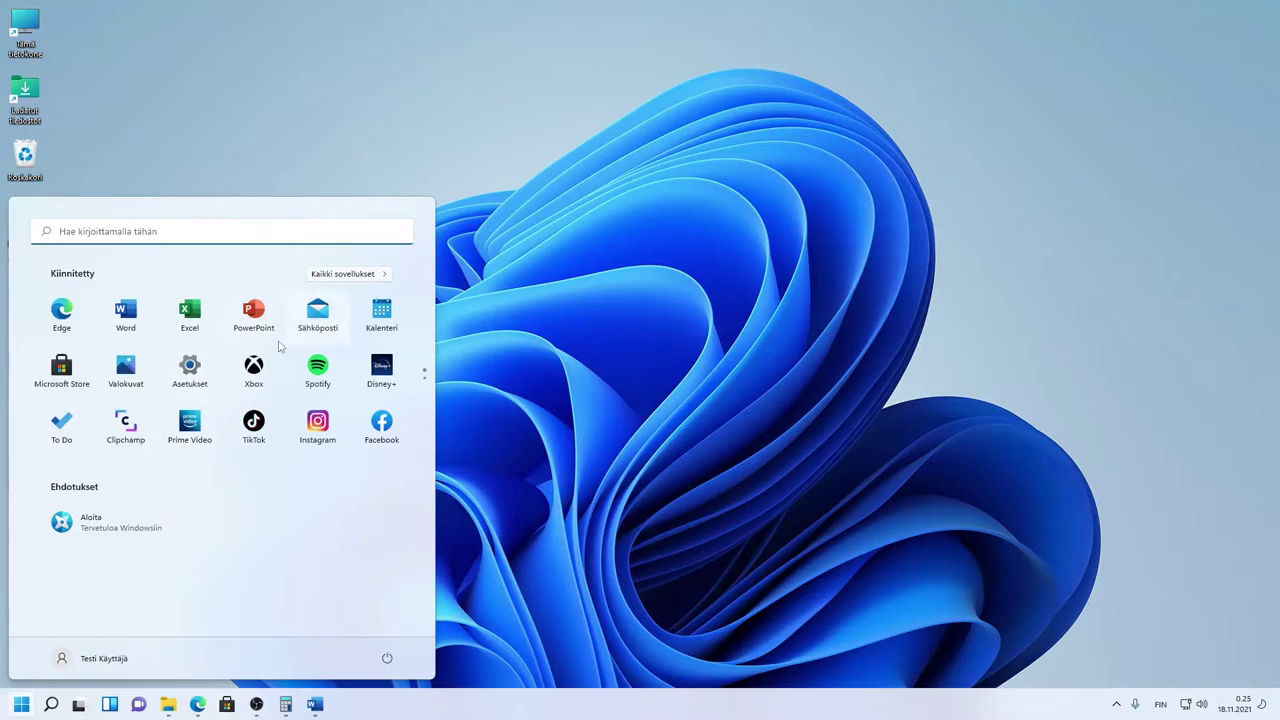
left_click_drag(61, 310, 317, 312)
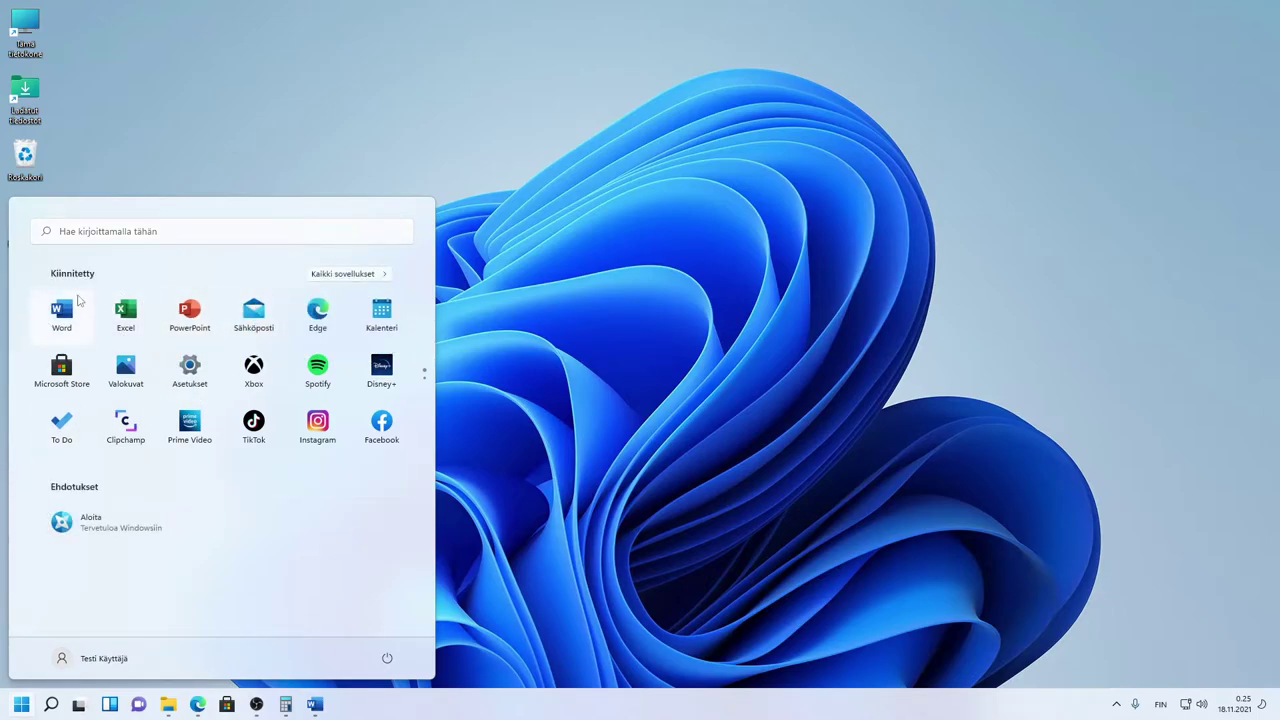
Step: Open Word from its pin in Start and close its window
left_click(80, 300)
left_click(991, 62)
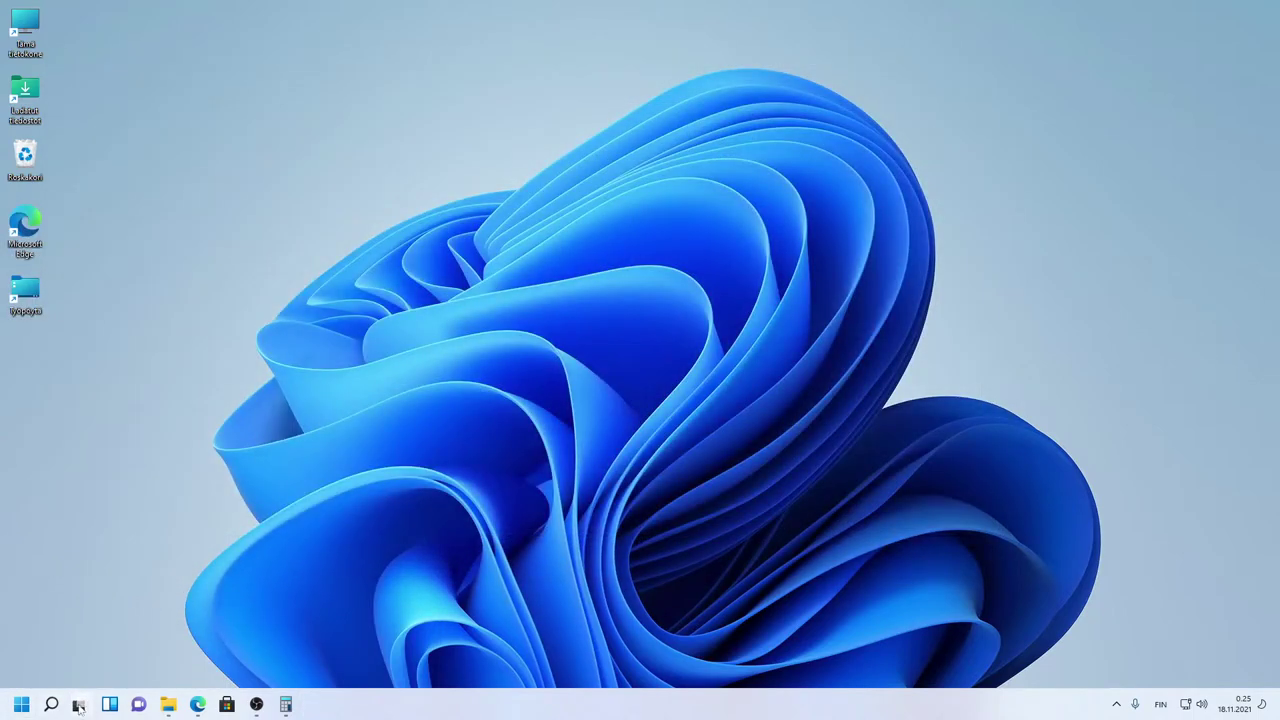
Step: Open Windows search, limit it to Sovellukset, look at its further options, and close it
left_click(21, 704)
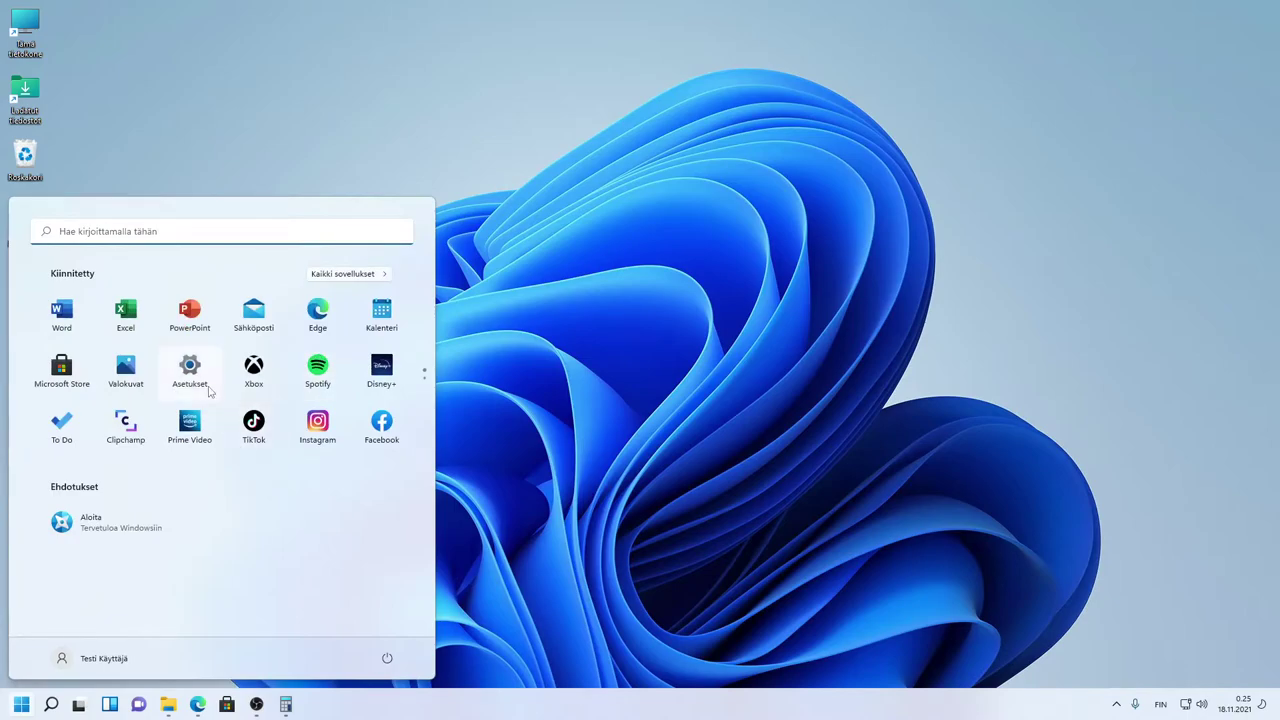
left_click(53, 705)
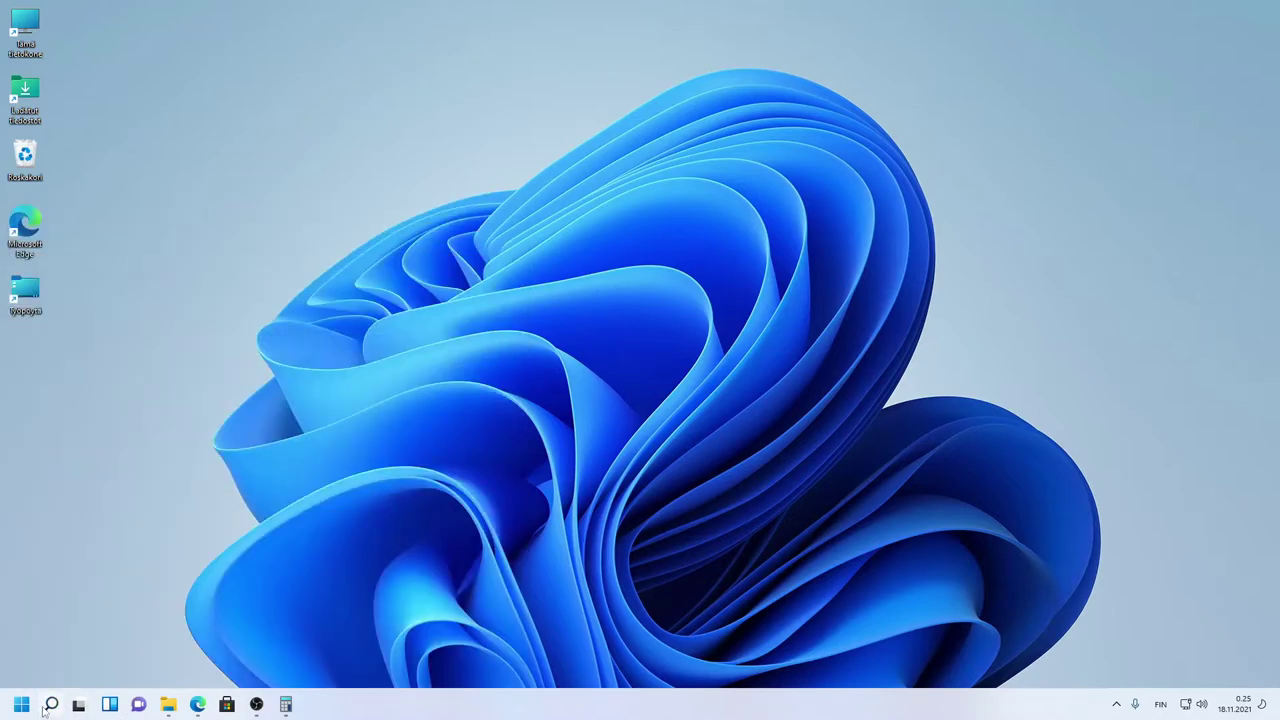
left_click(51, 705)
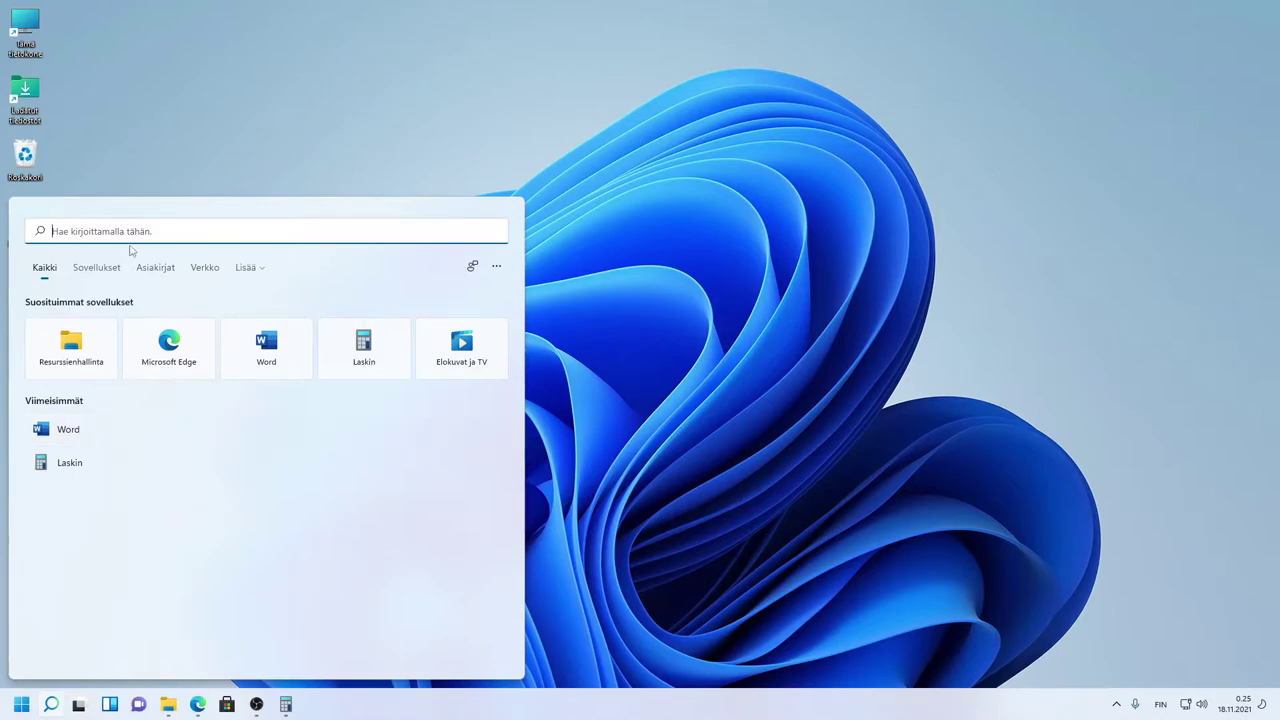
left_click(96, 268)
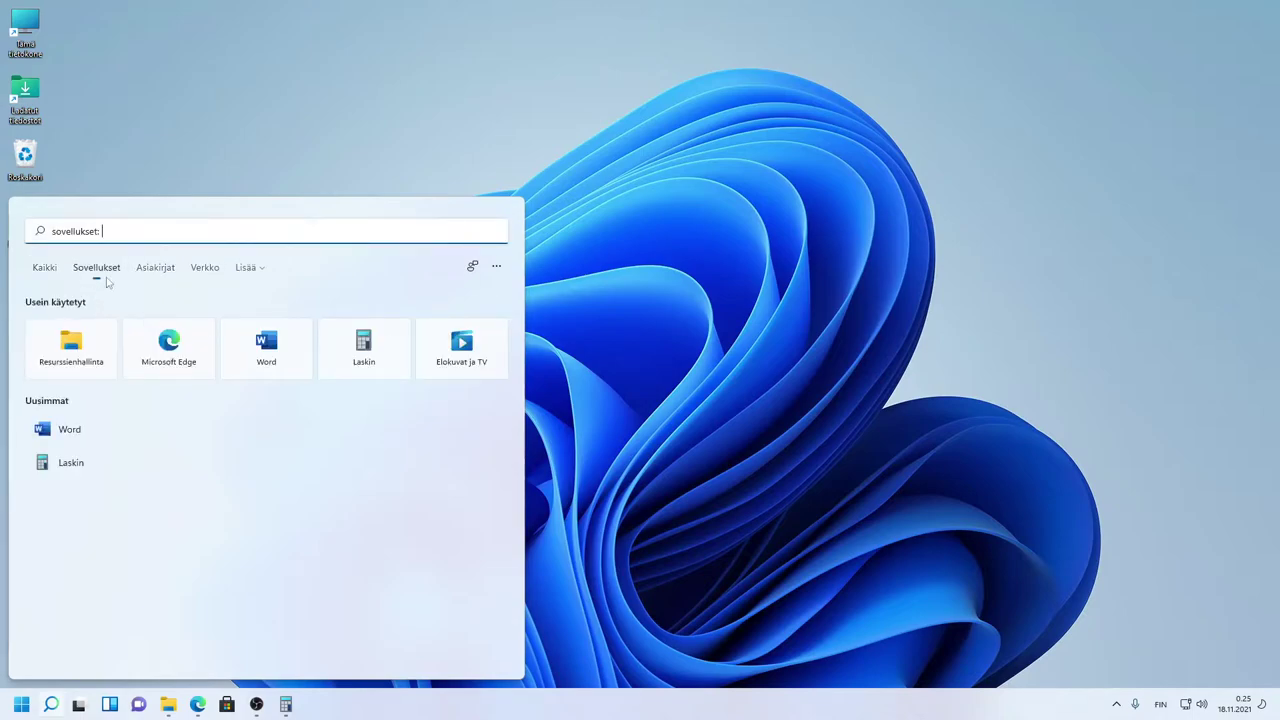
left_click(496, 266)
left_click(660, 390)
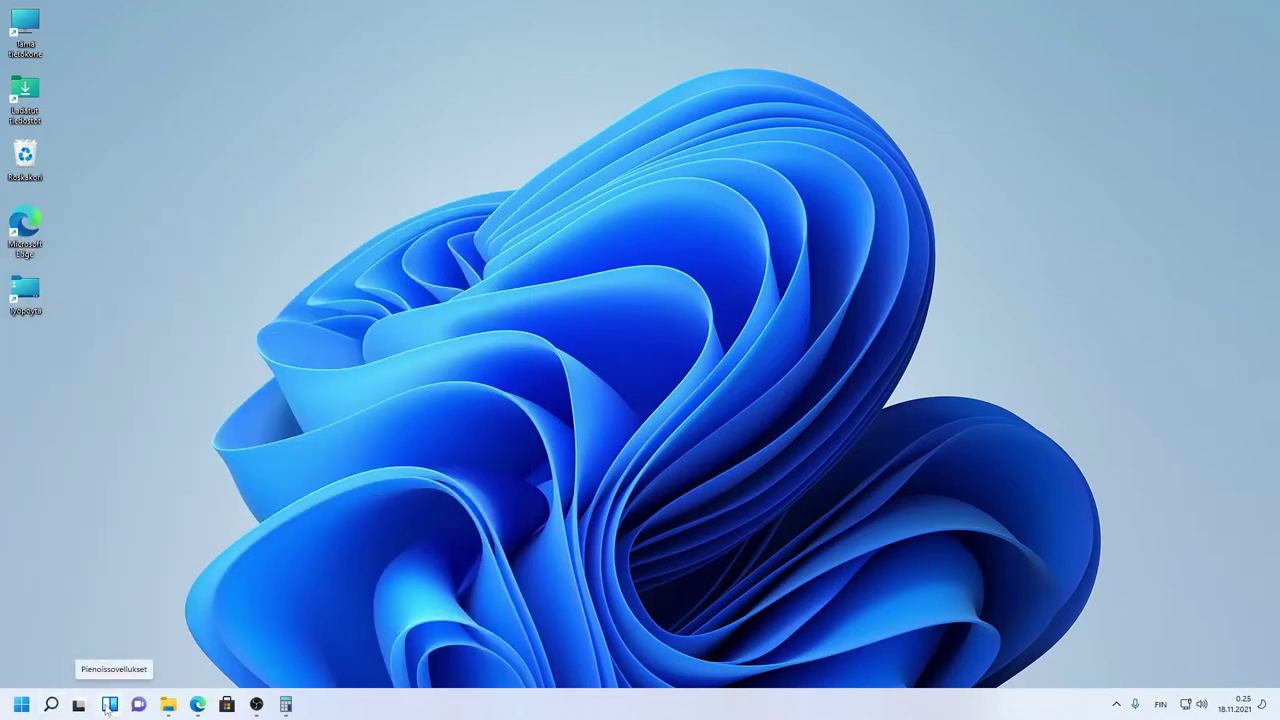
Step: View the Pienoissovellukset (Widgets) board and the Microsoft Teams chat window
mouse_move(81, 708)
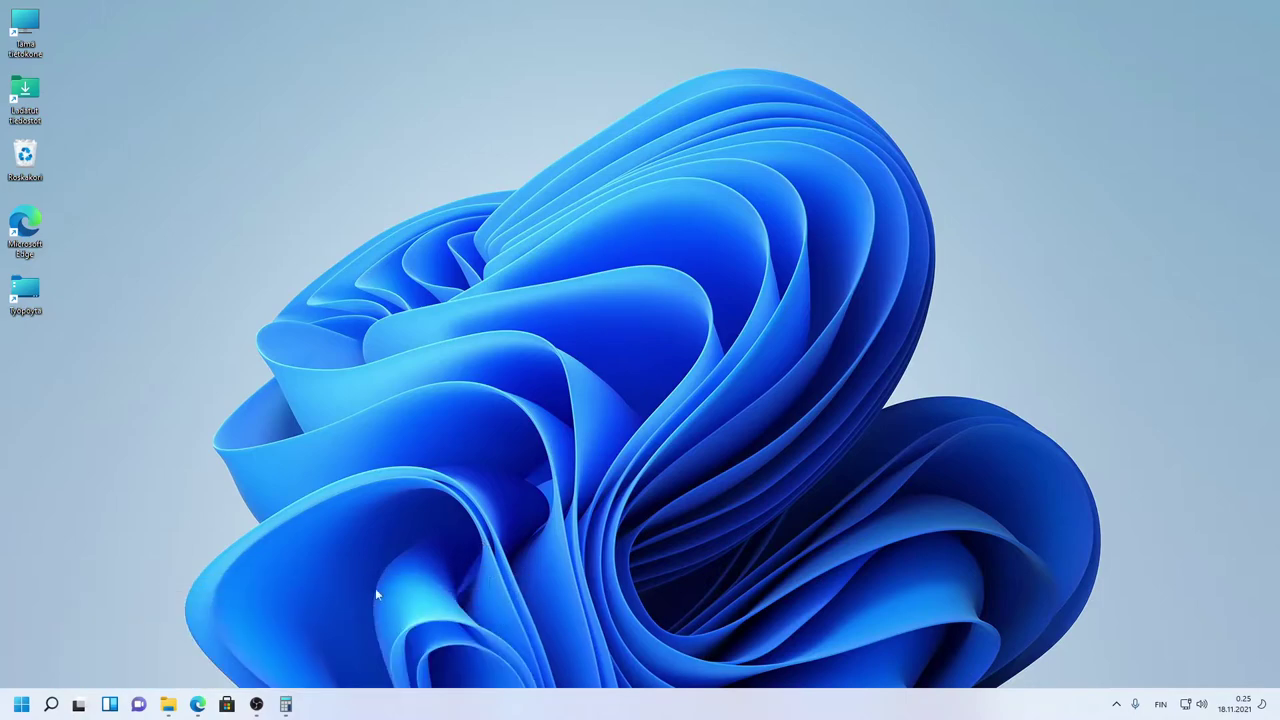
left_click(110, 704)
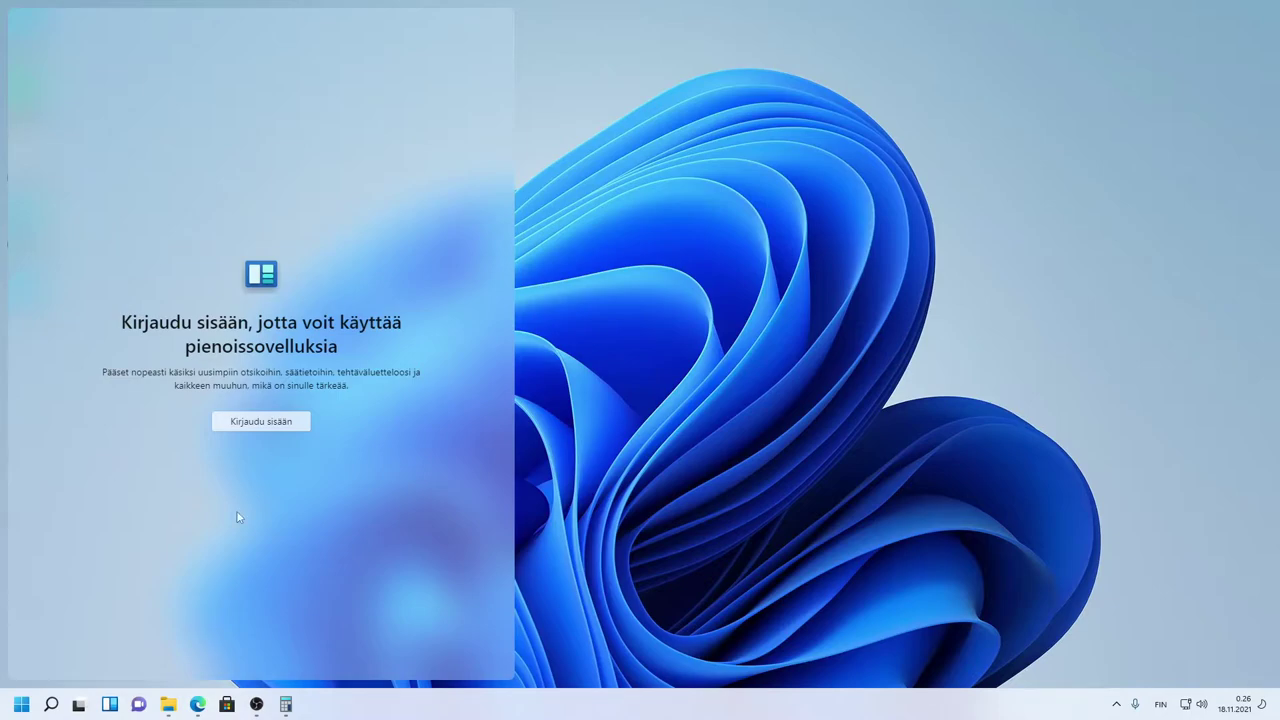
left_click(110, 710)
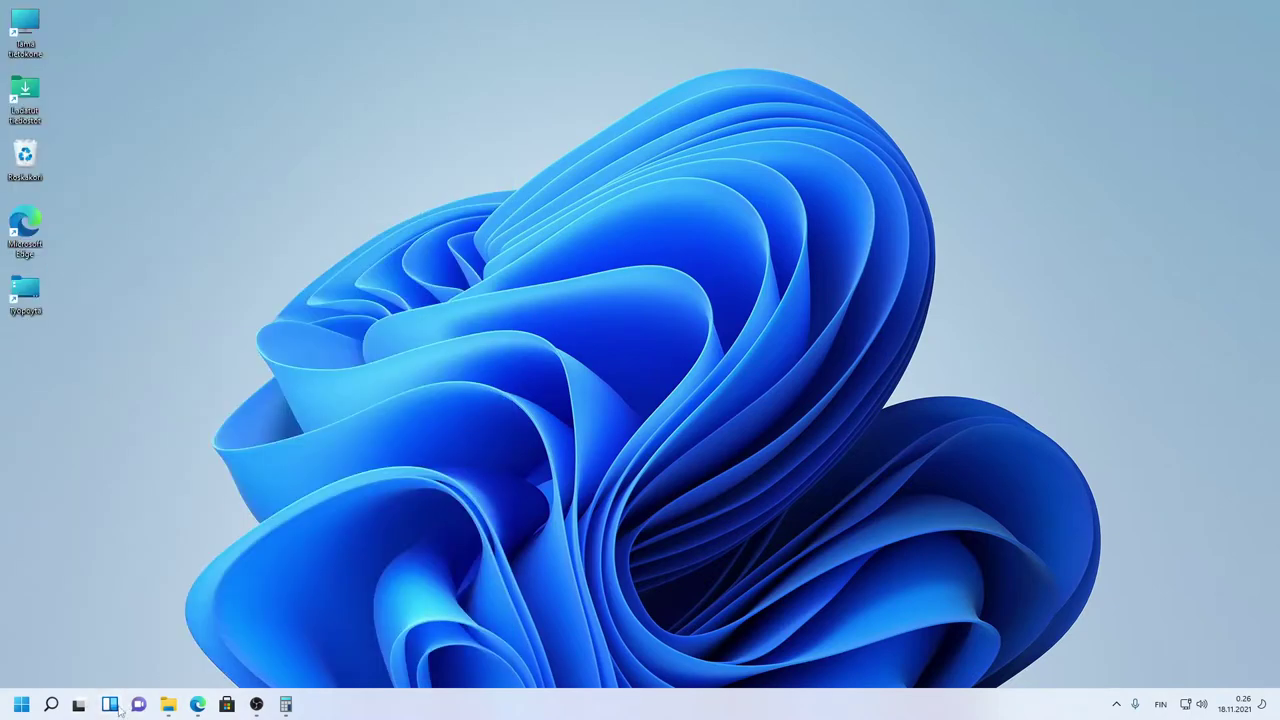
left_click(110, 708)
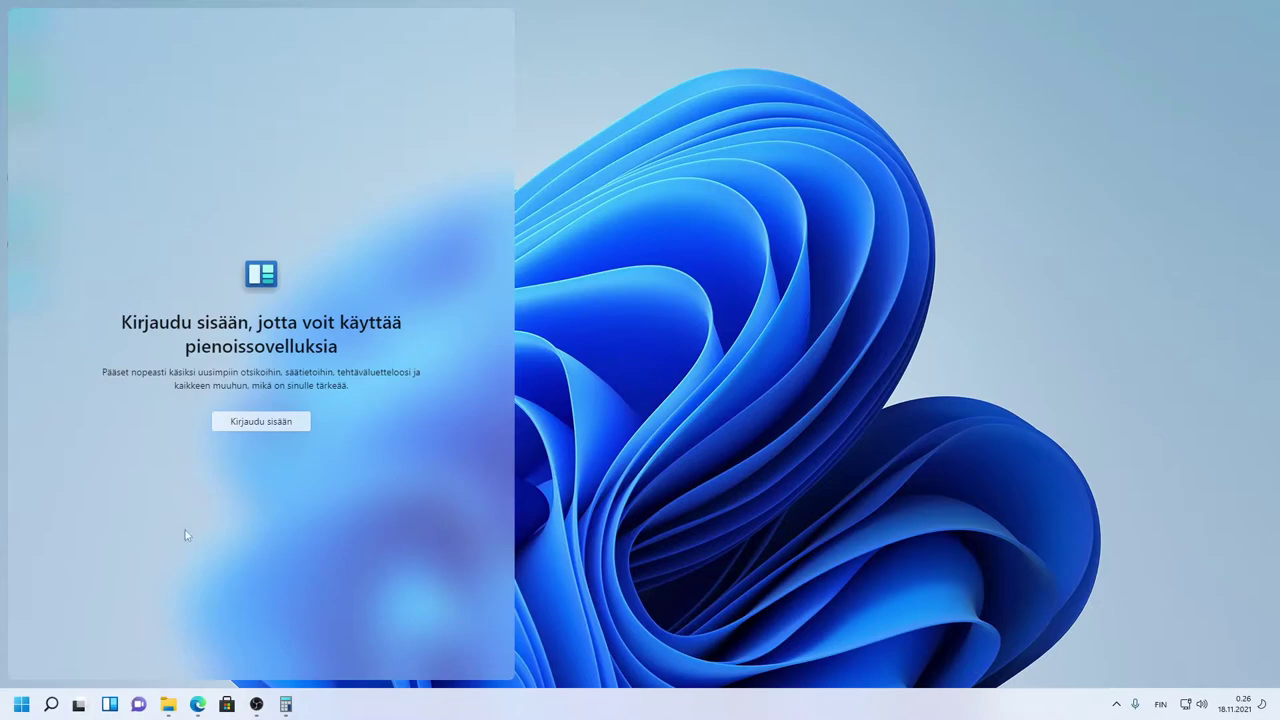
left_click(140, 706)
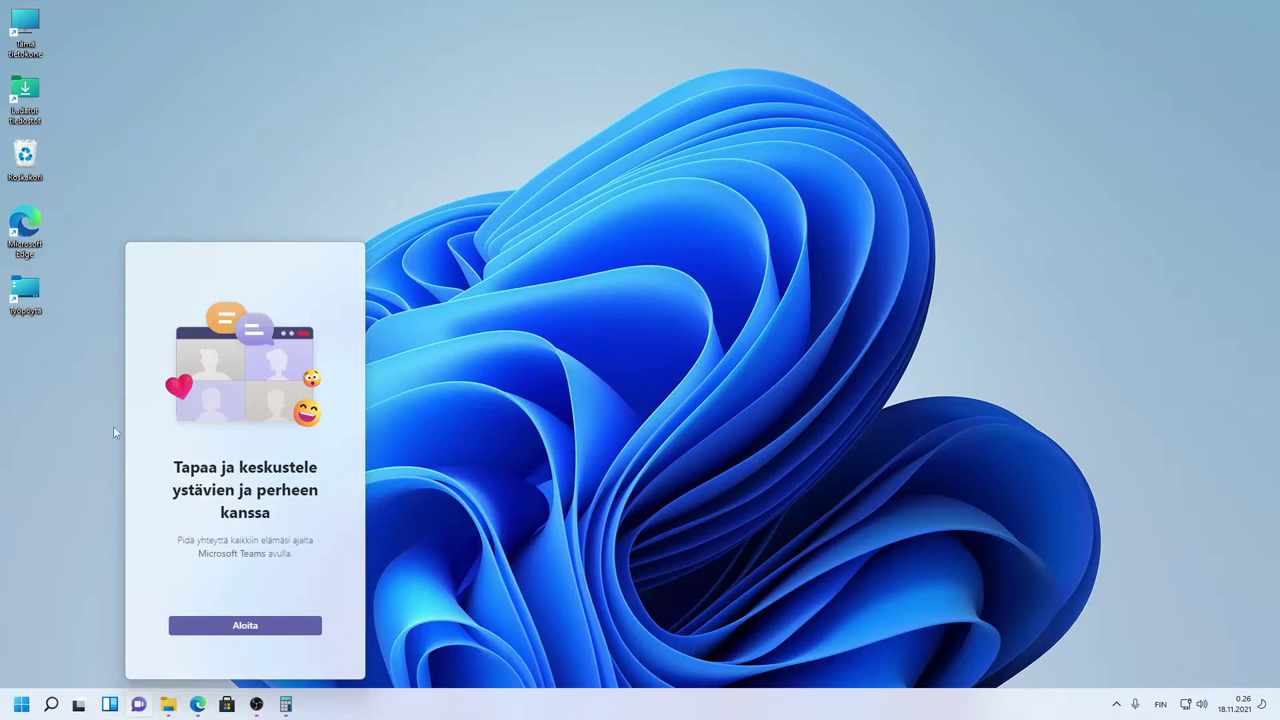
Step: Open Microsoft Edge from its desktop shortcut
double_click(25, 224)
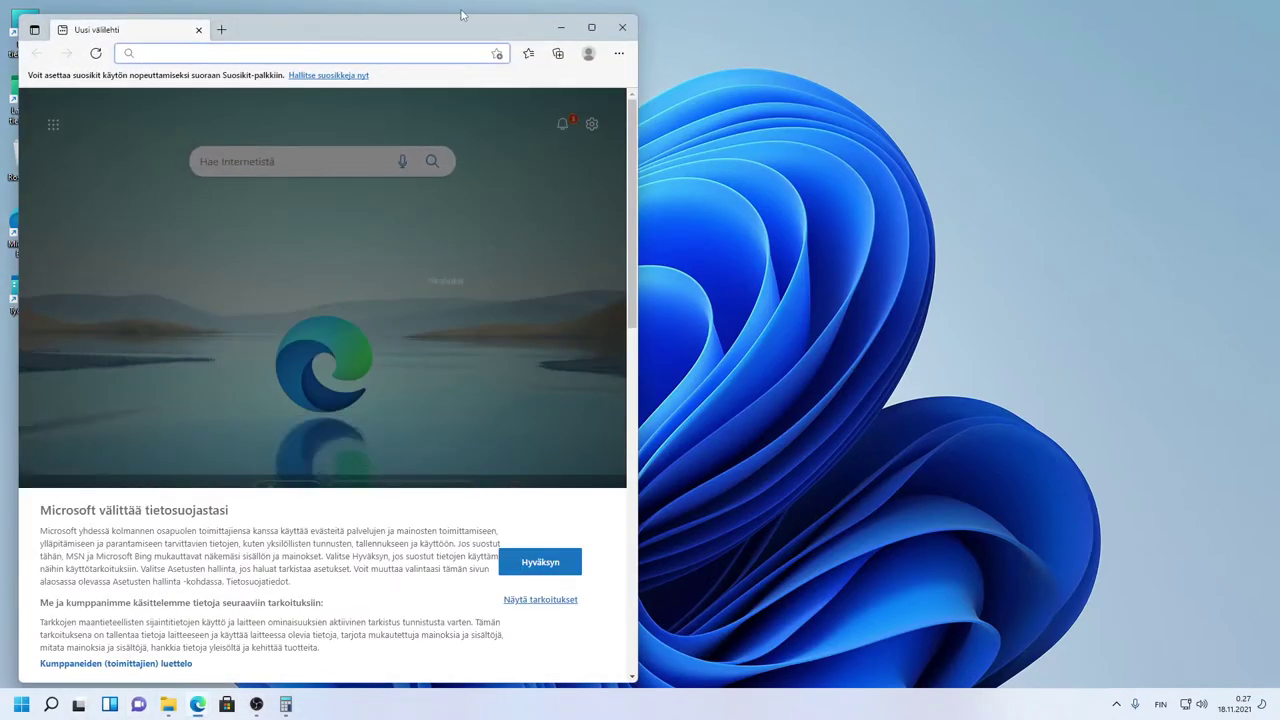
Step: Maximize the browser window, accept the Microsoft privacy notice, look through the new tab news feed, and close the window
double_click(462, 14)
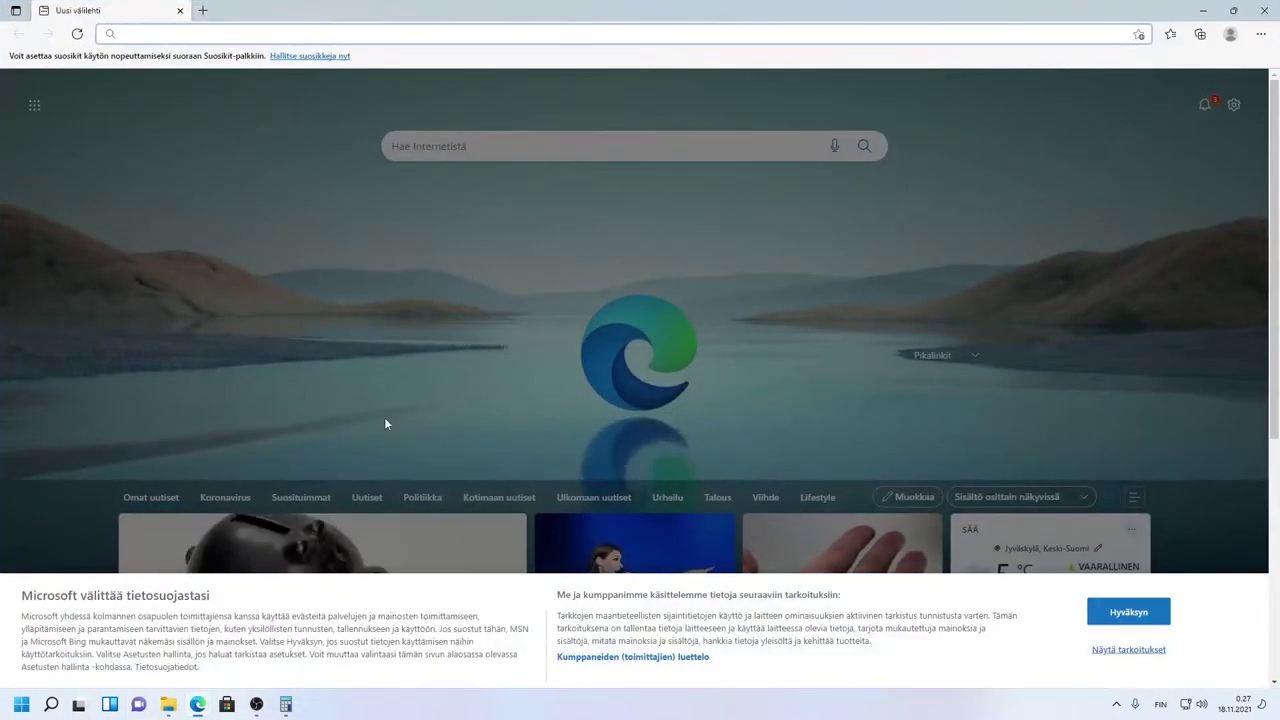
left_click(1128, 611)
scroll(713, 490, "down", 2)
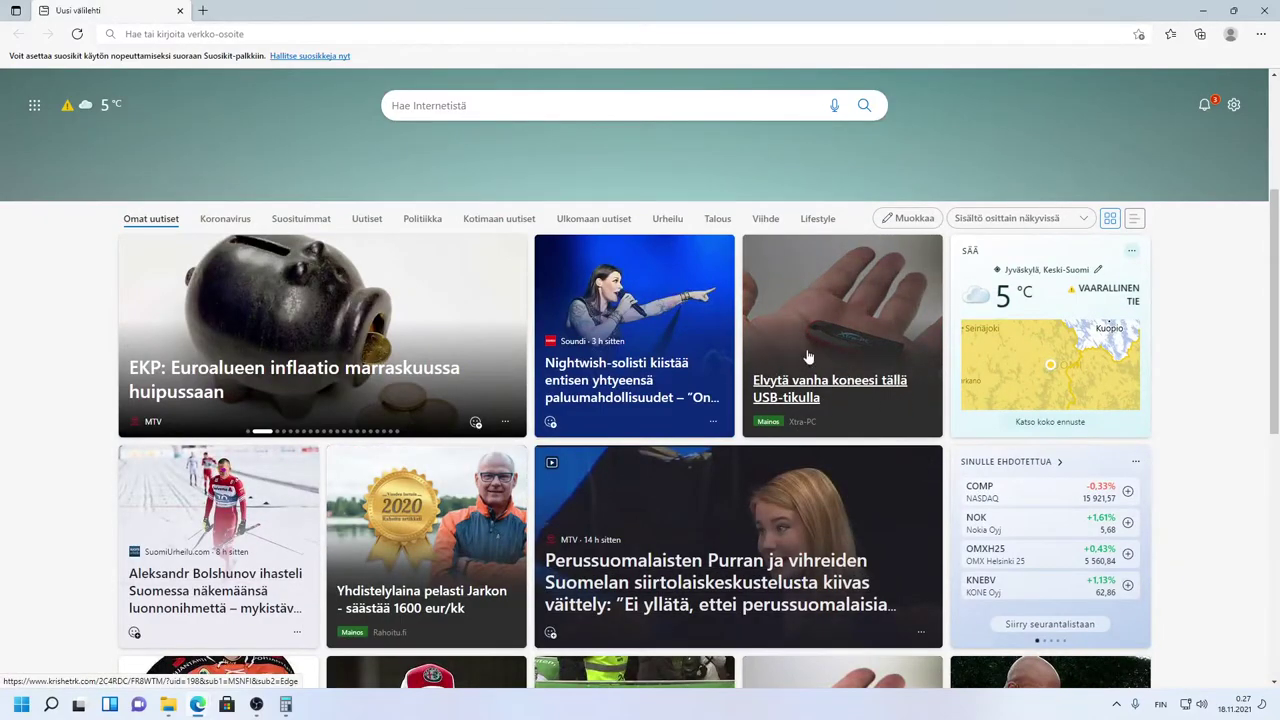
scroll(869, 389, "down", 3)
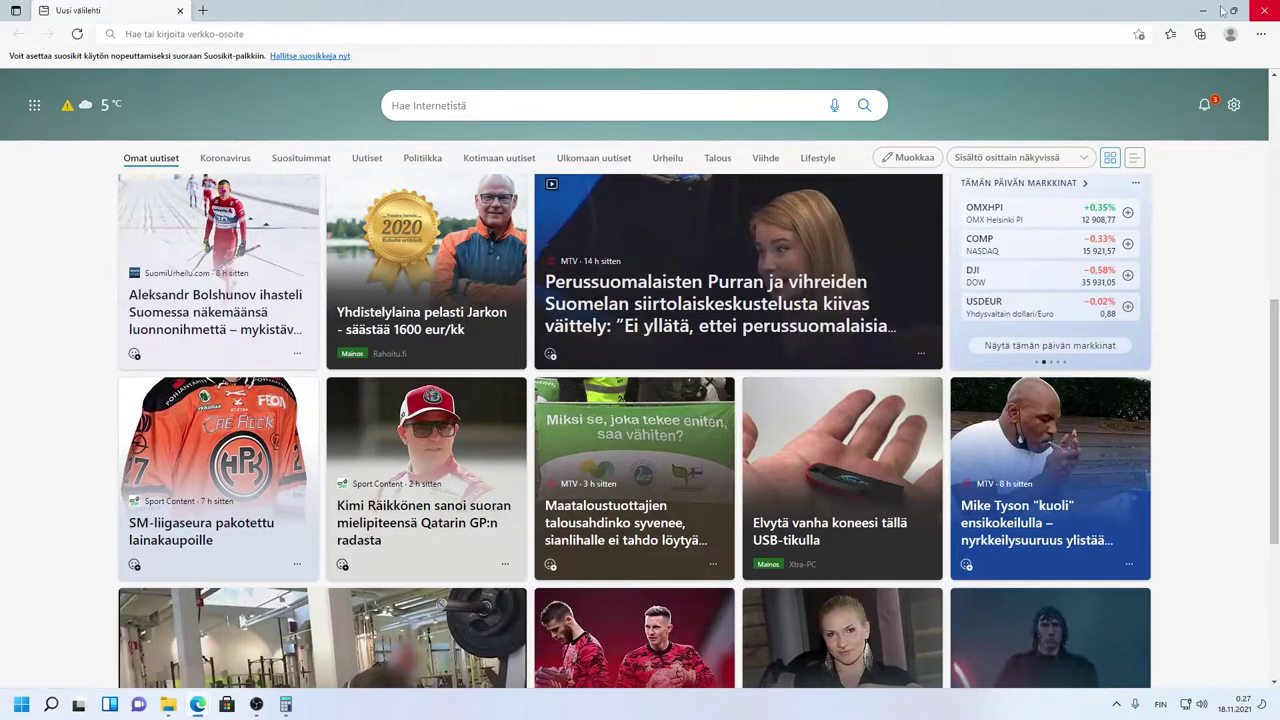
left_click(1264, 10)
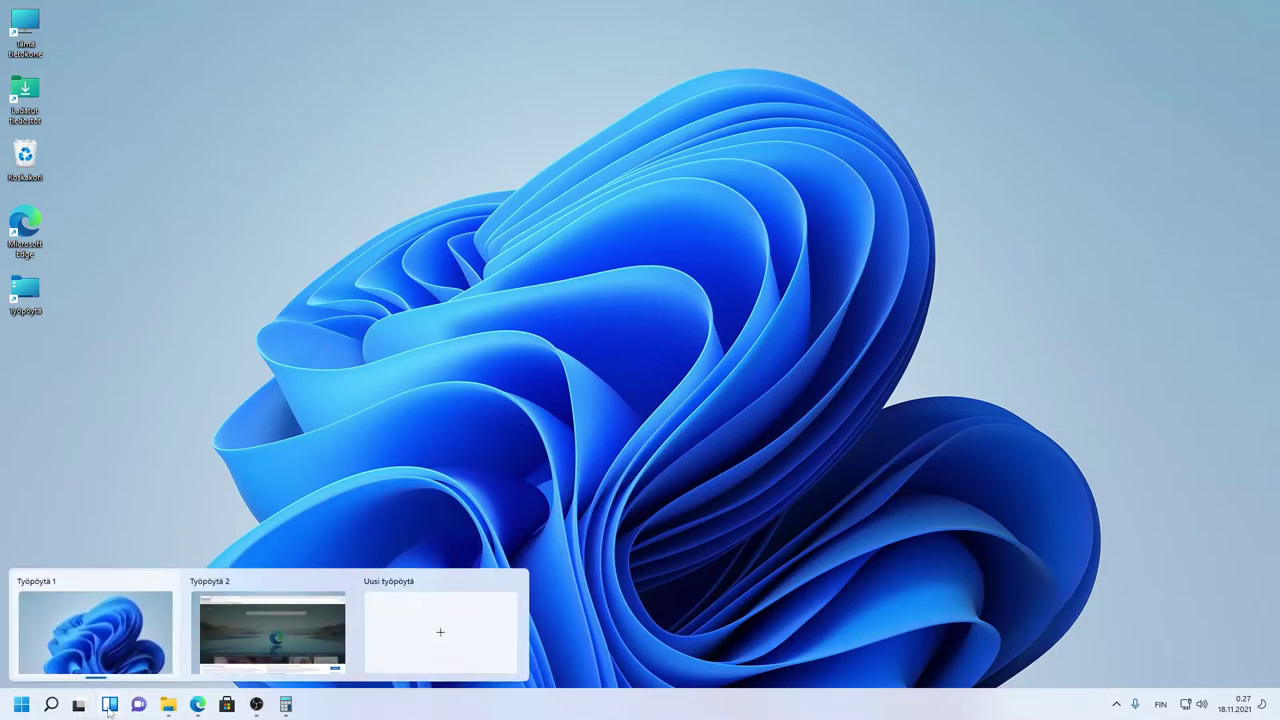
Step: Start Teams from the taskbar chat, view its sign-in dialog without signing in, and shift the welcome window slightly
left_click(142, 704)
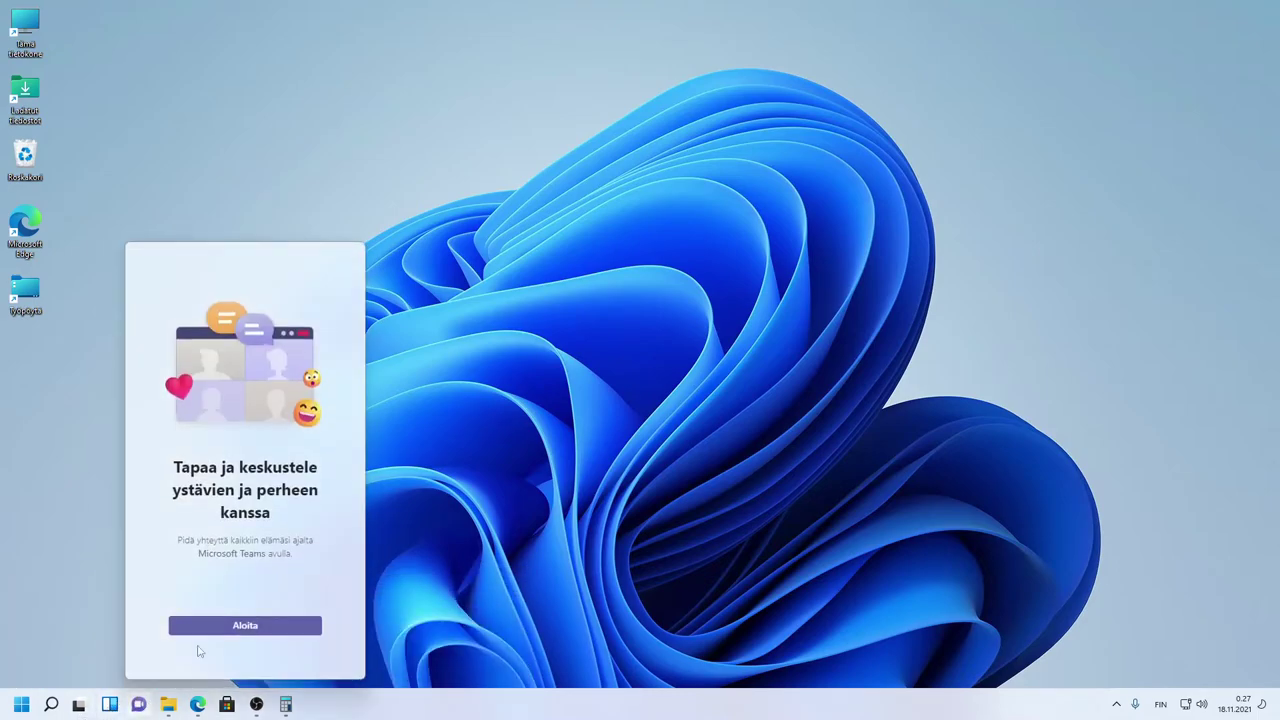
left_click(254, 622)
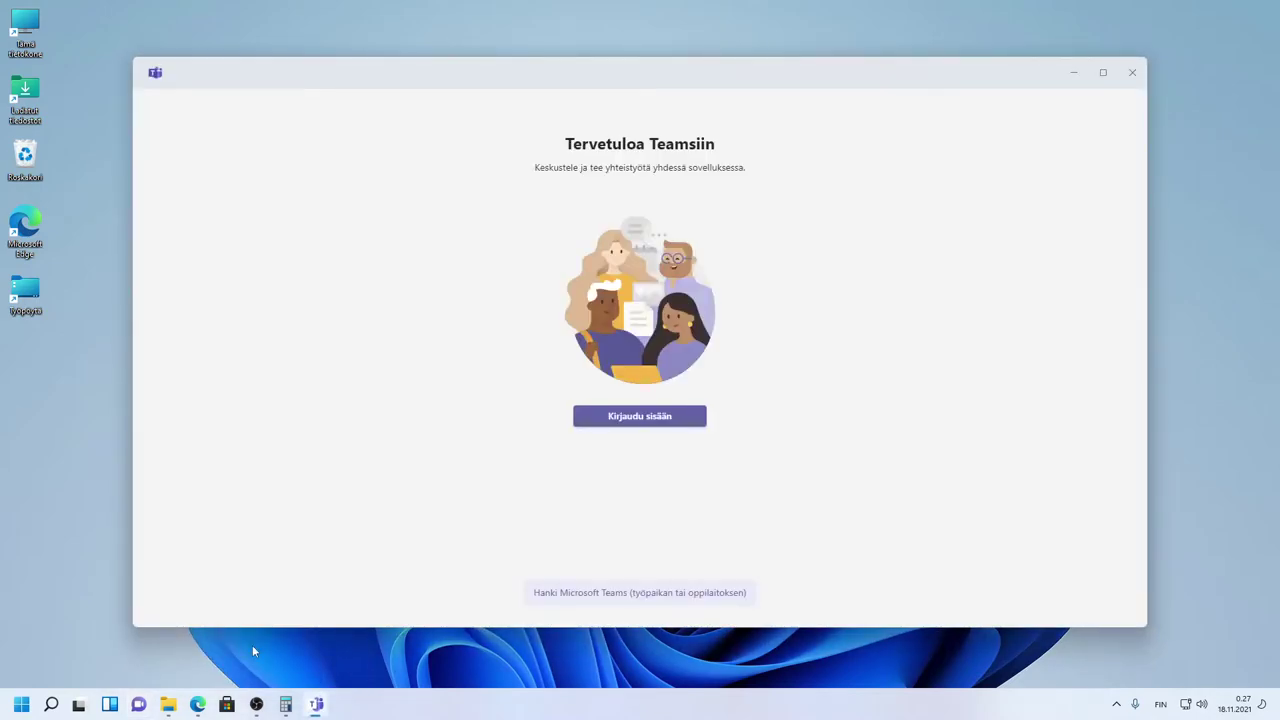
left_click(615, 420)
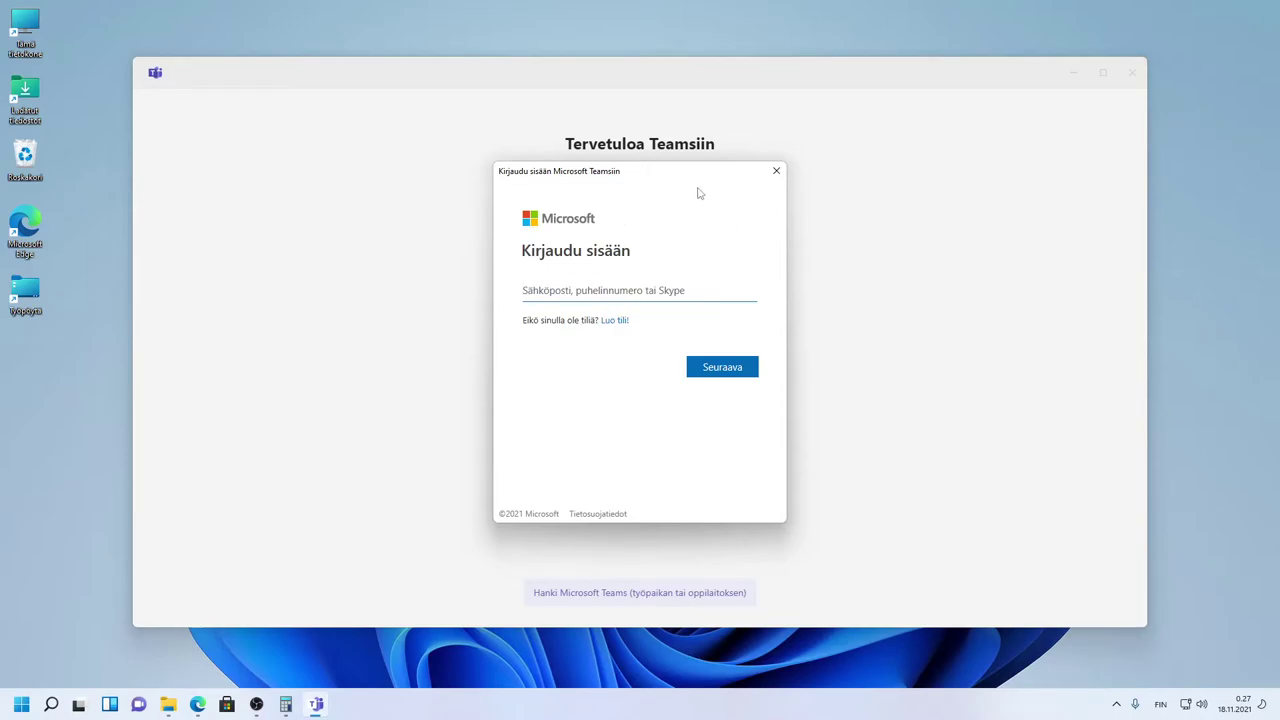
left_click(773, 173)
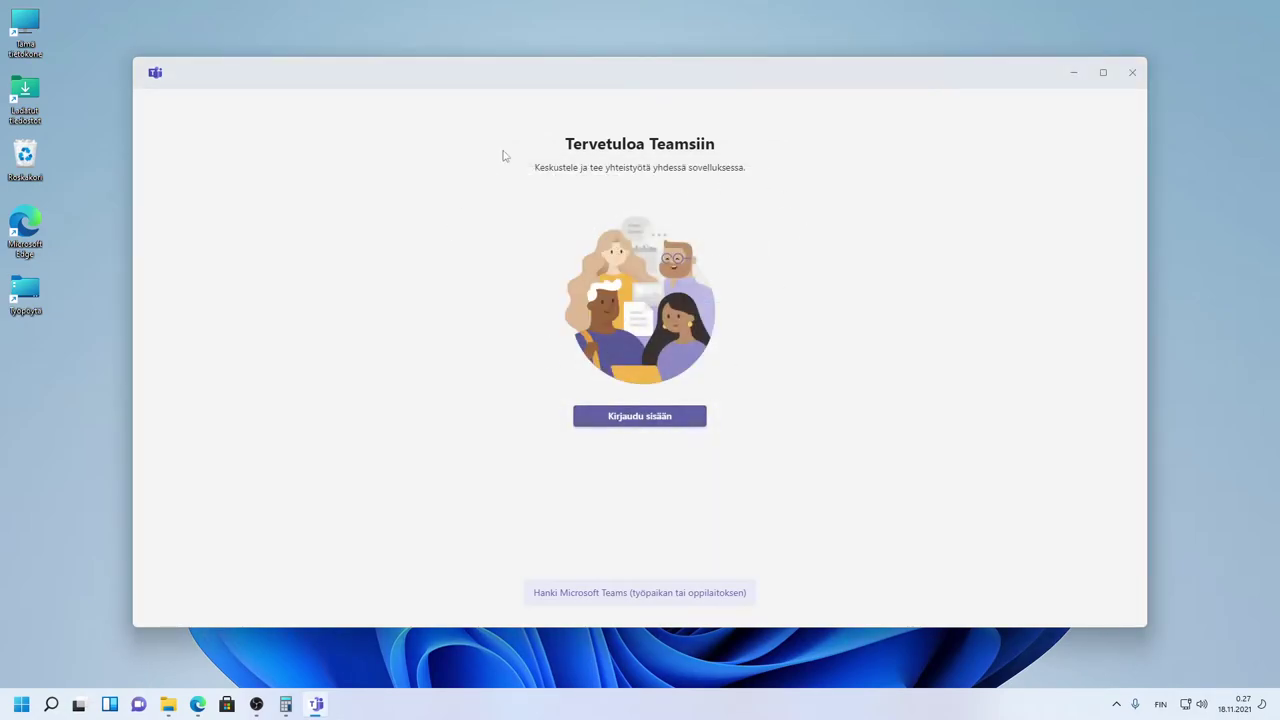
left_click_drag(503, 138, 434, 80)
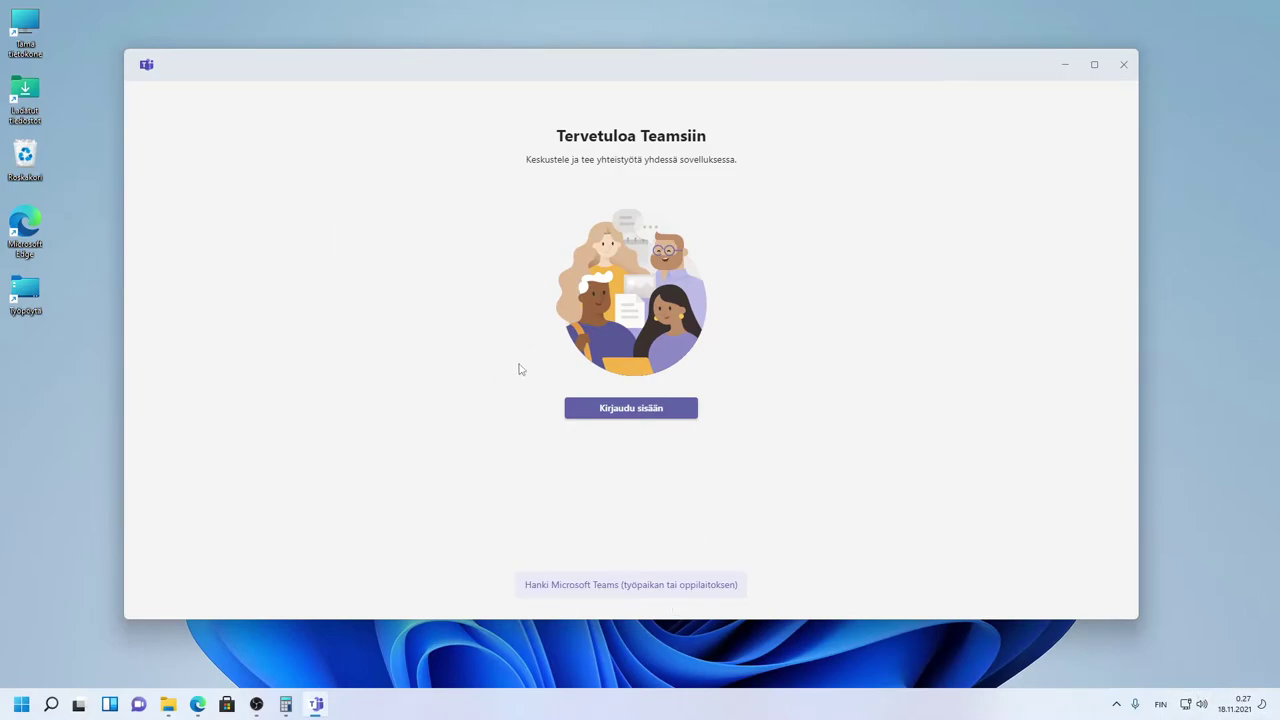
Step: Open the work or school Teams download page from the welcome window, maximized and in Finnish, at its desktop downloads
left_click(587, 589)
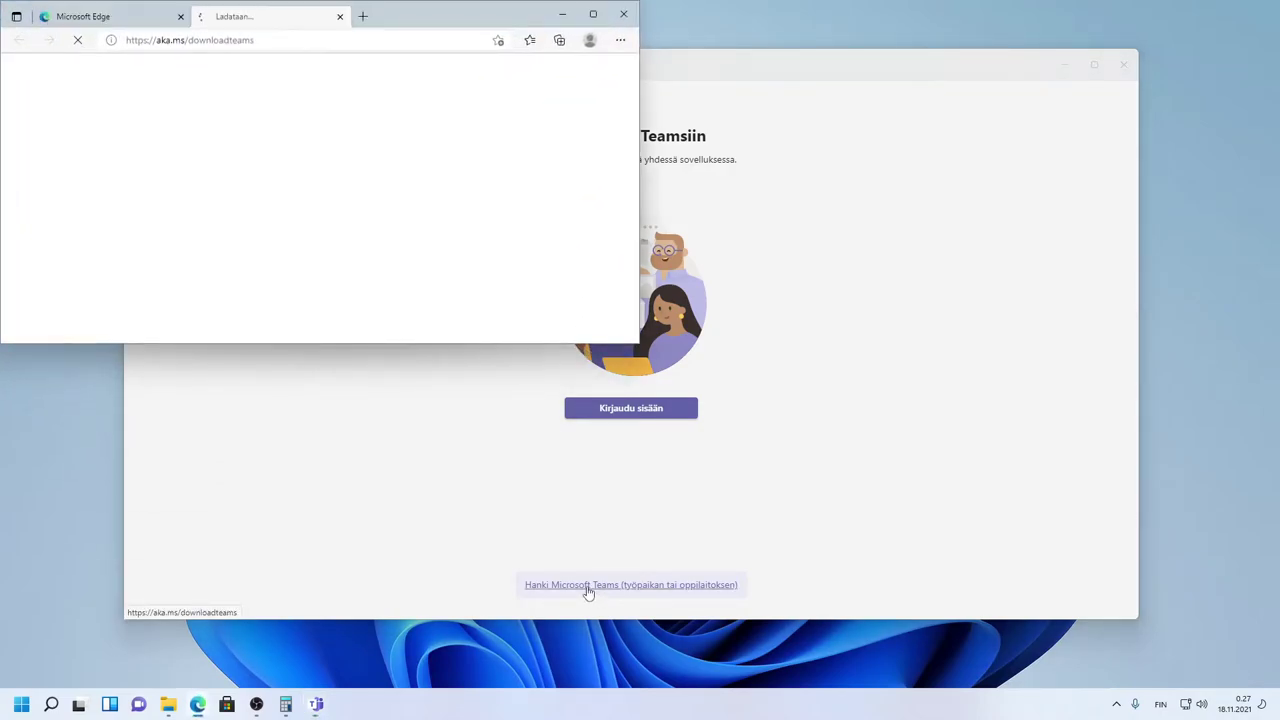
left_click(592, 13)
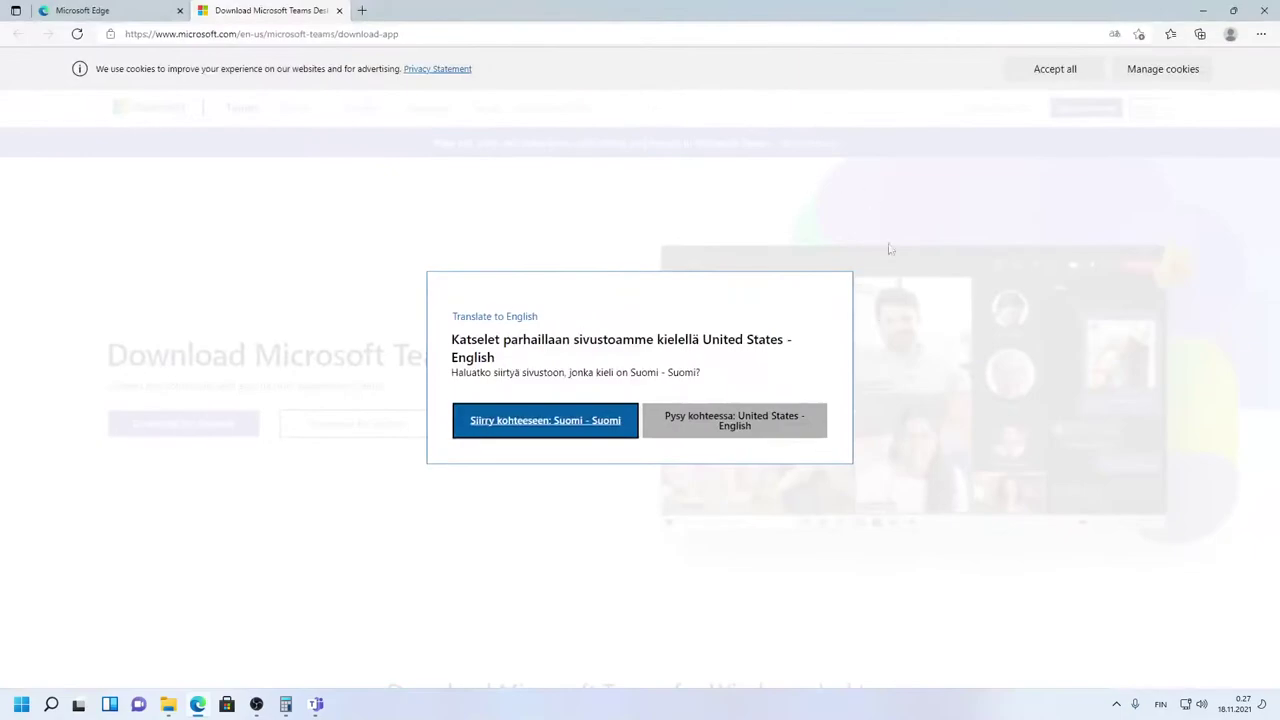
left_click(549, 419)
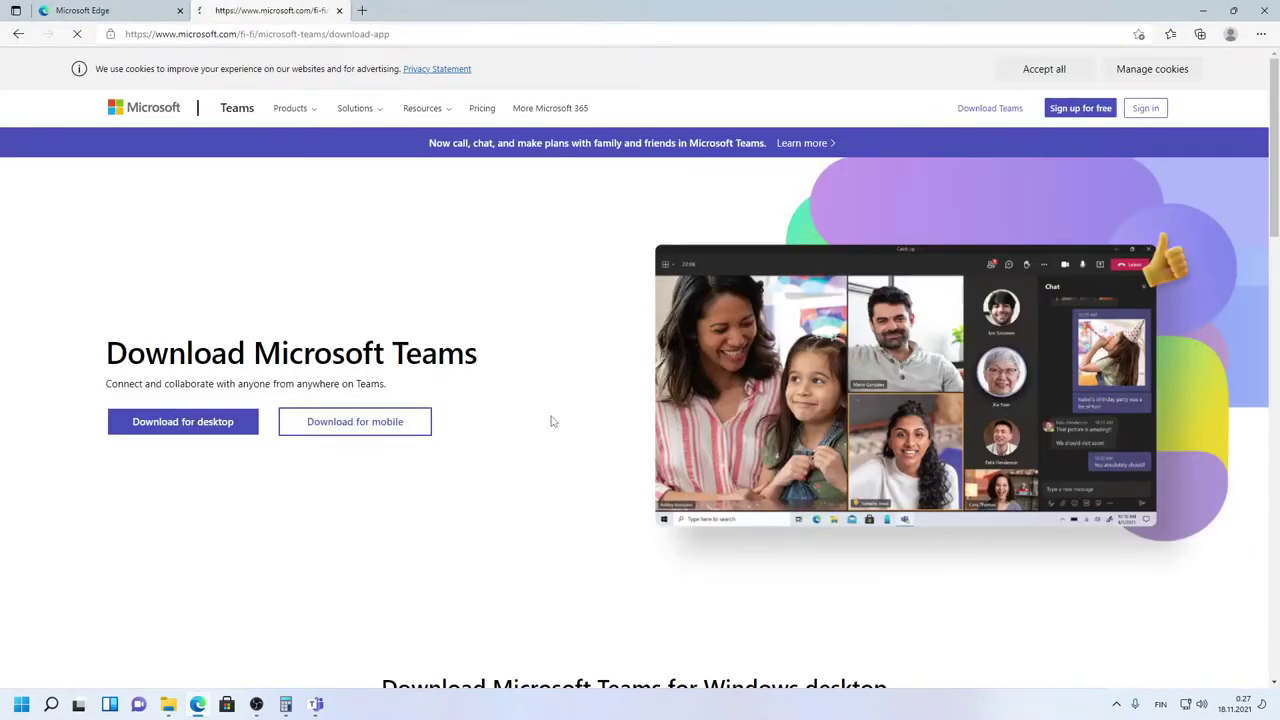
left_click(221, 424)
Step: Download the Windows 11 version of Teams and cancel the Teams_windows_x64.exe download
left_click(507, 308)
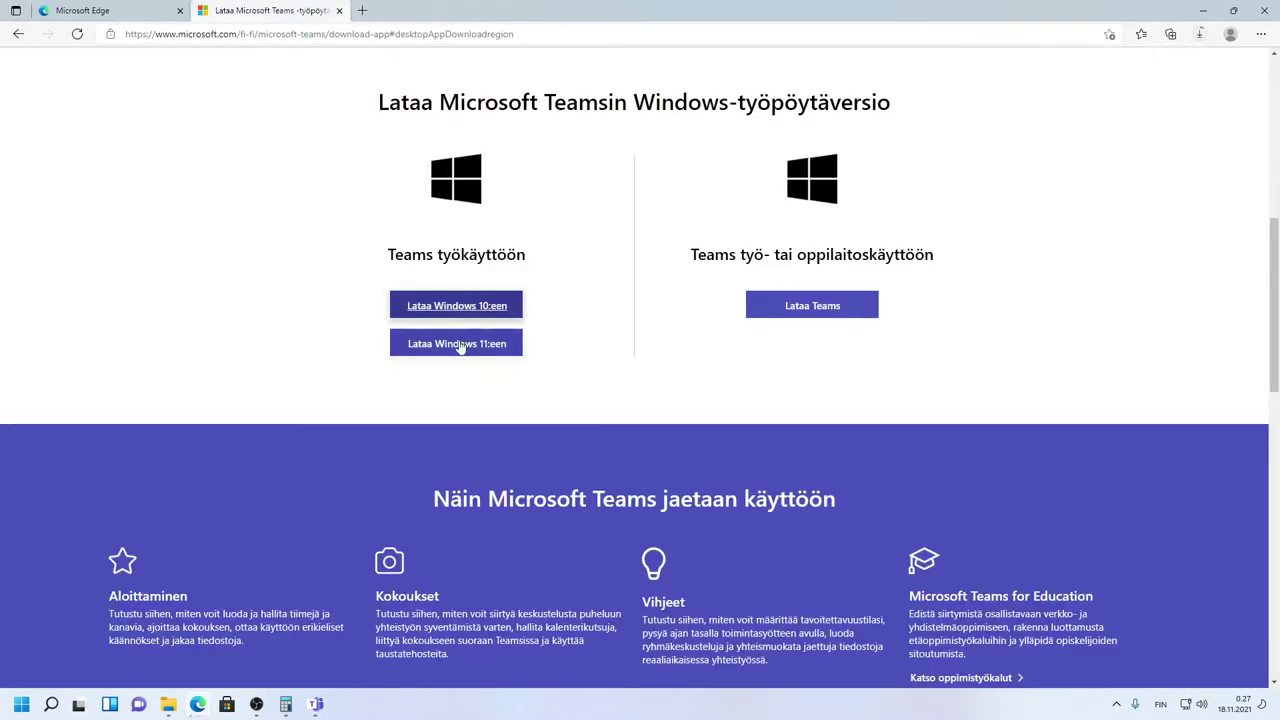
left_click(459, 345)
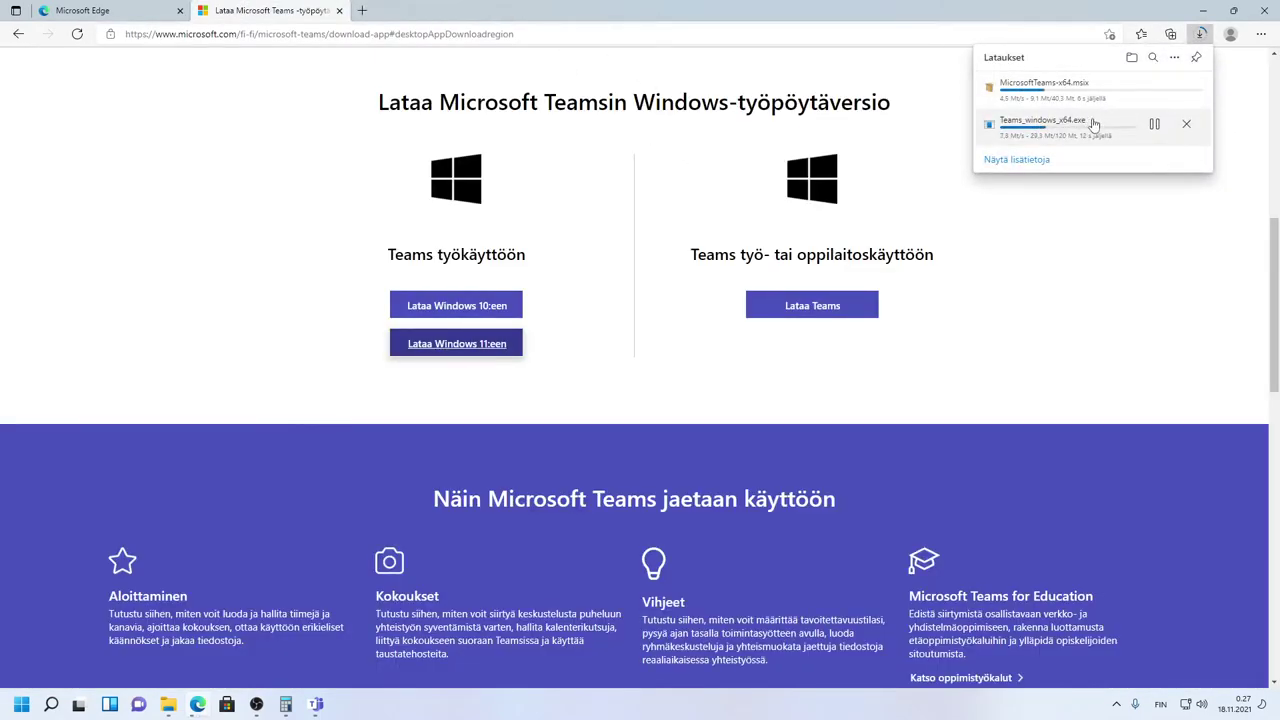
left_click(1186, 123)
scroll(591, 350, "up", 2)
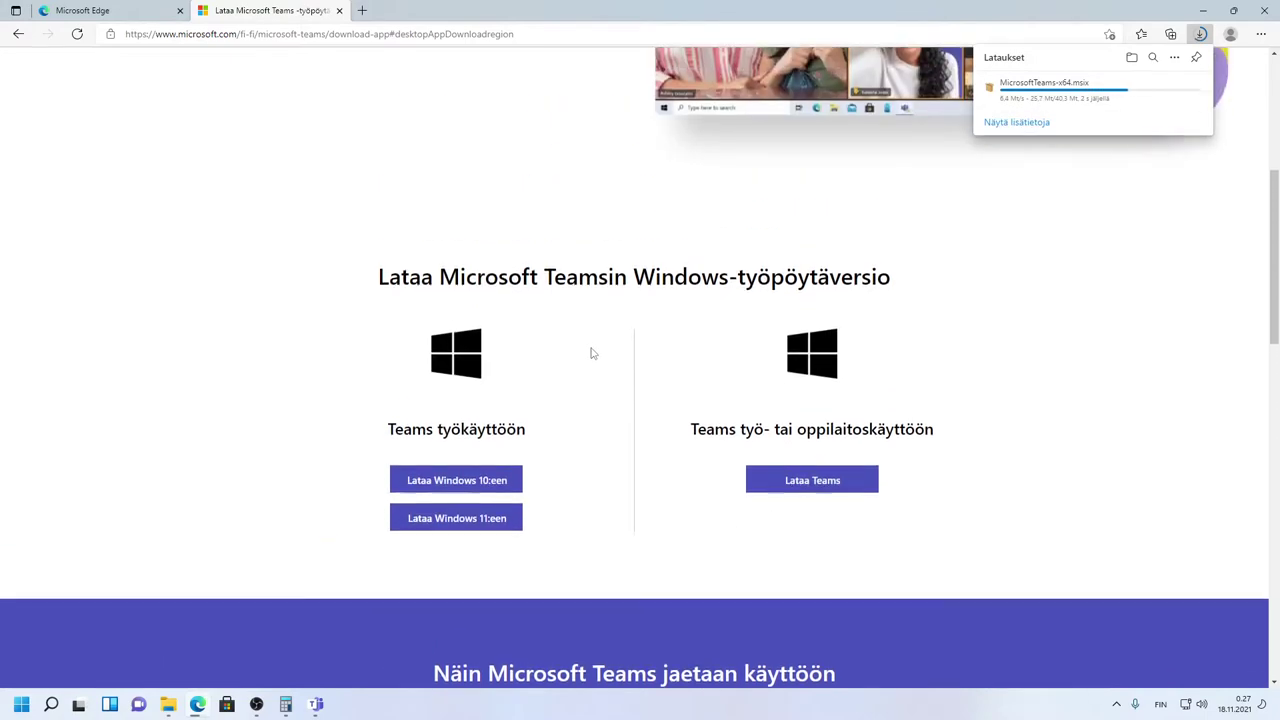
scroll(1020, 257, "down", 2)
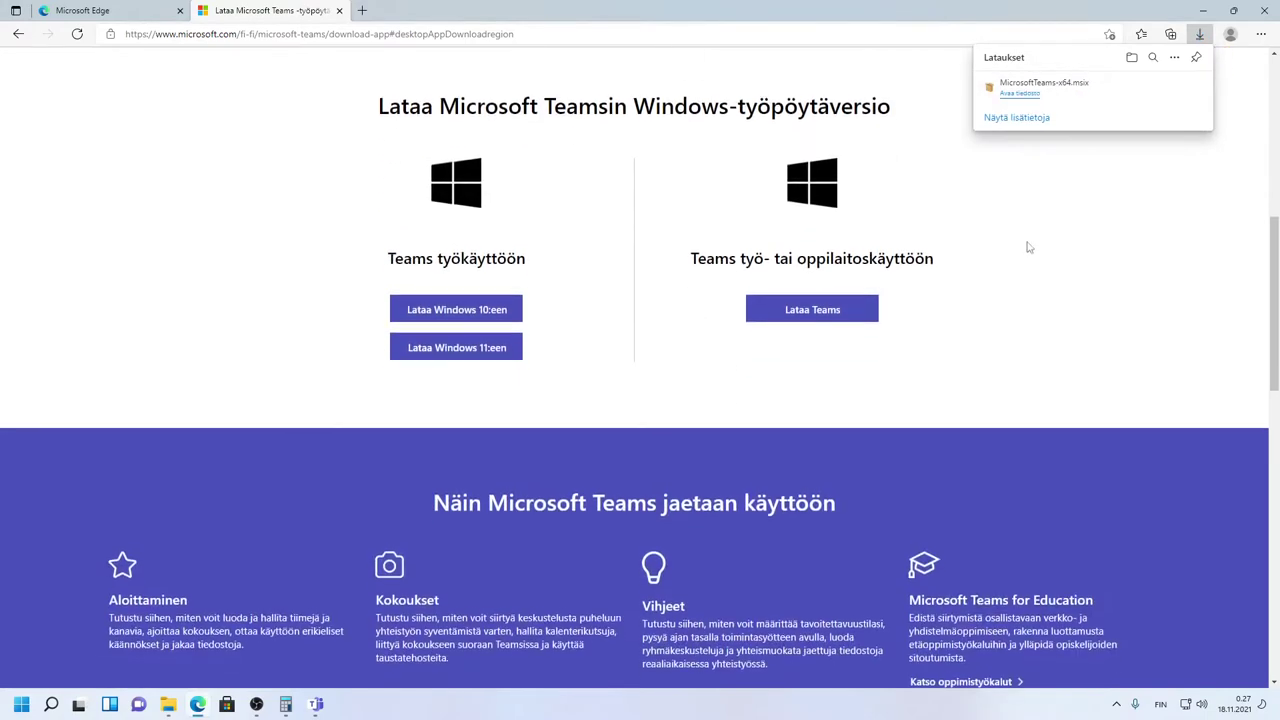
Step: Open the downloaded MicrosoftTeams-x64.msix to view the Teams installer, and return to the download page
left_click(1019, 93)
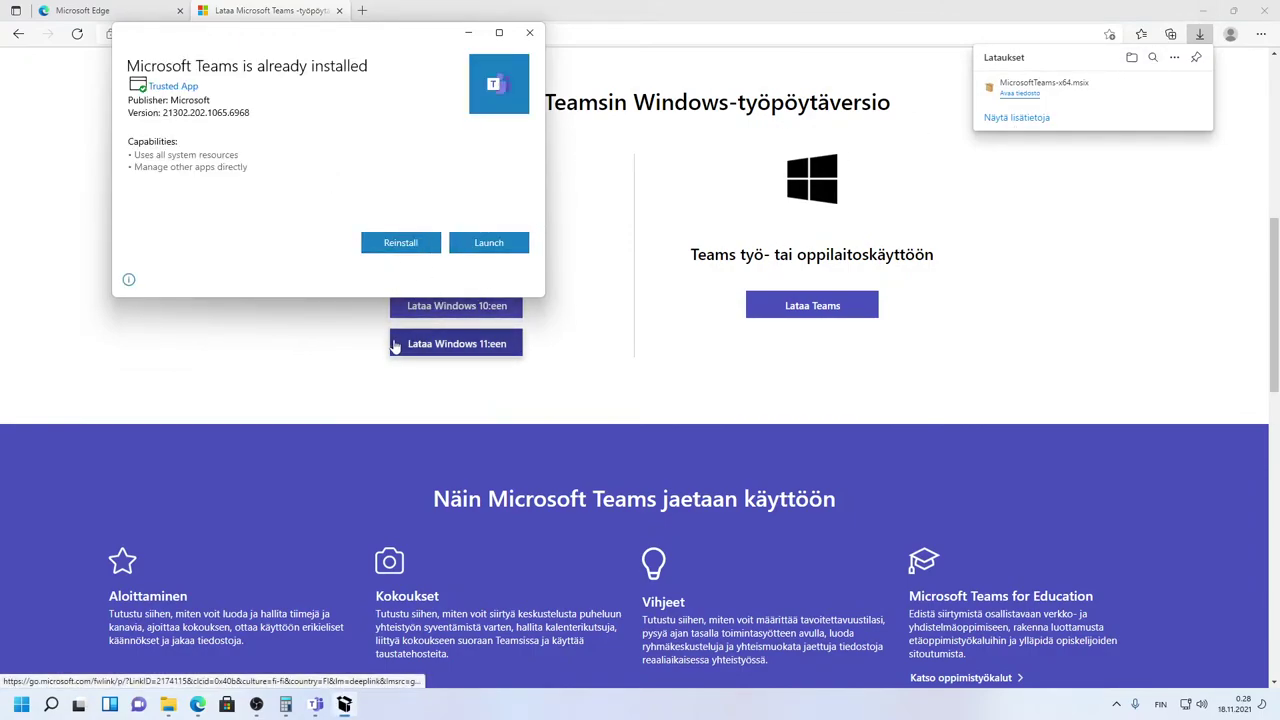
scroll(526, 380, "up", 1)
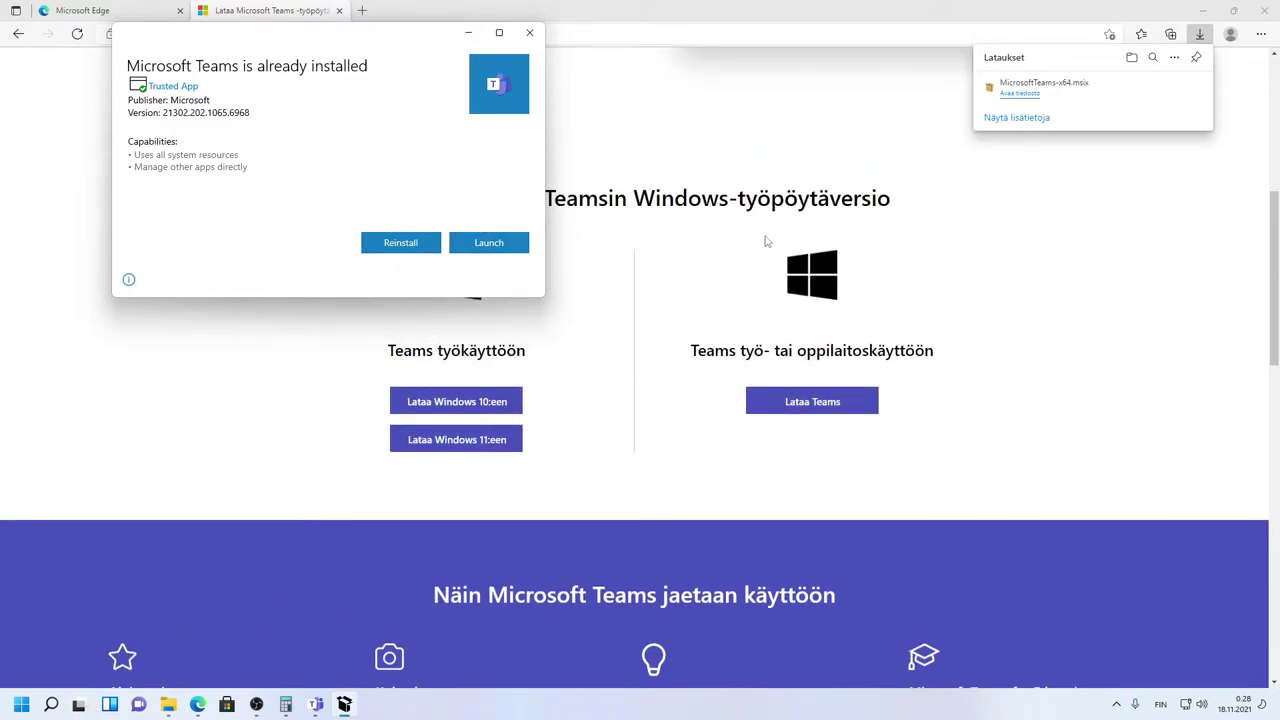
left_click(900, 195)
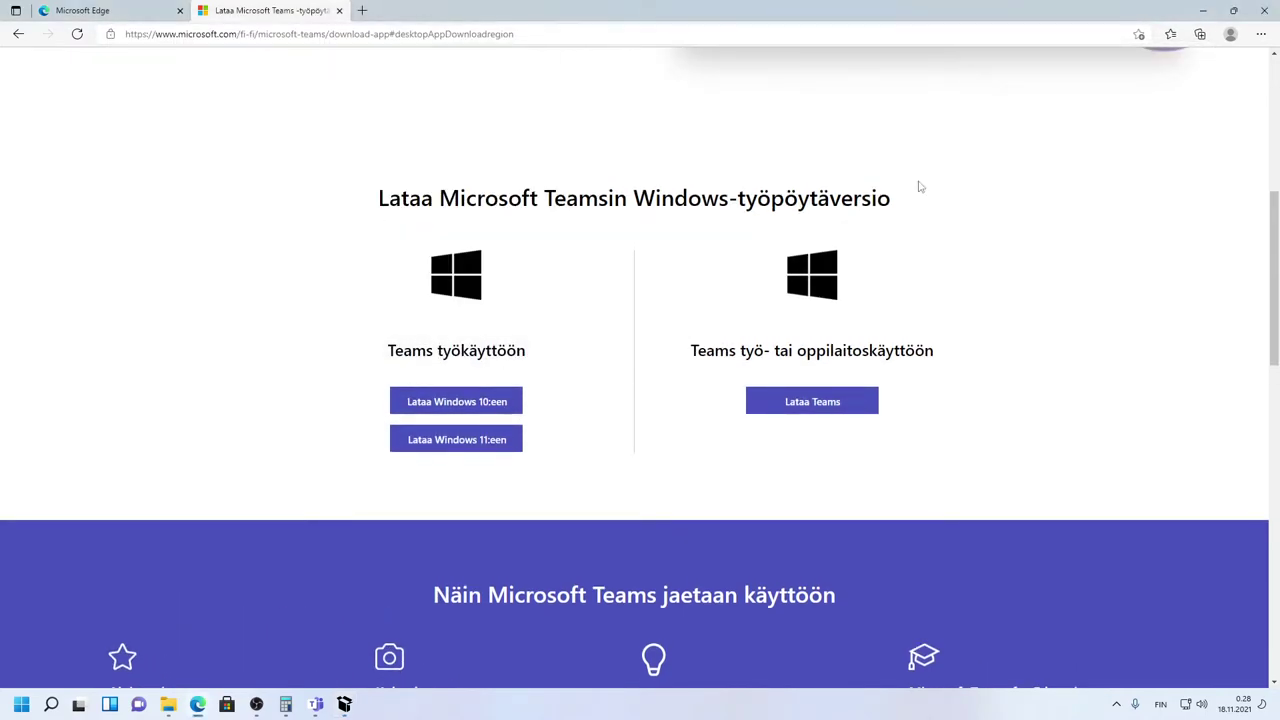
Step: Download the Windows 11 version of Teams again and reinstall Teams from the MicrosoftTeams-x64.msix package
left_click(456, 440)
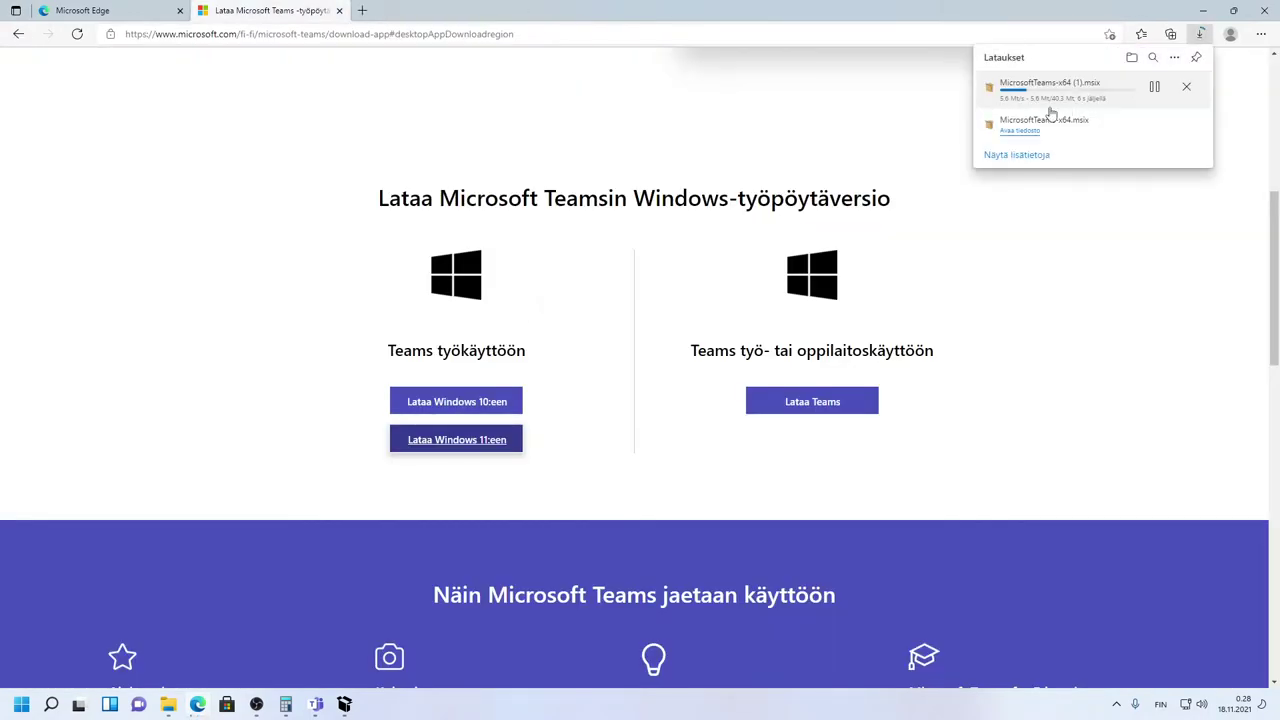
left_click(1045, 122)
left_click(435, 266)
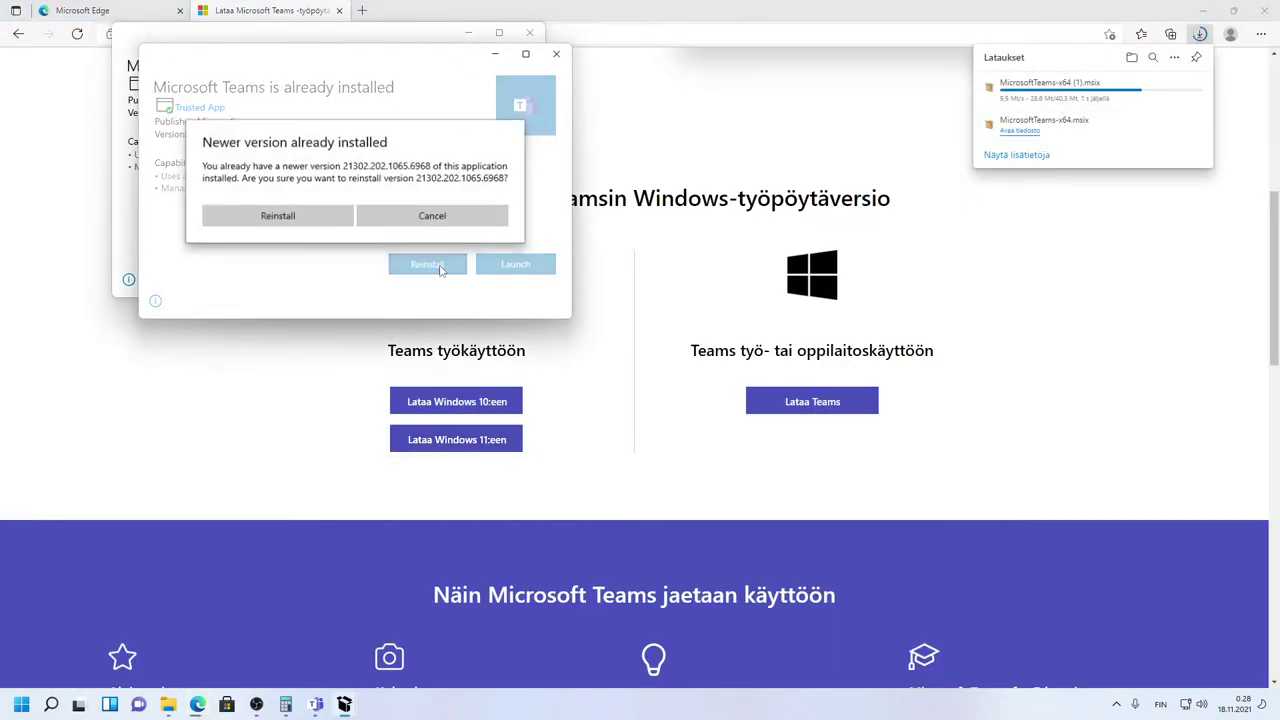
left_click(305, 216)
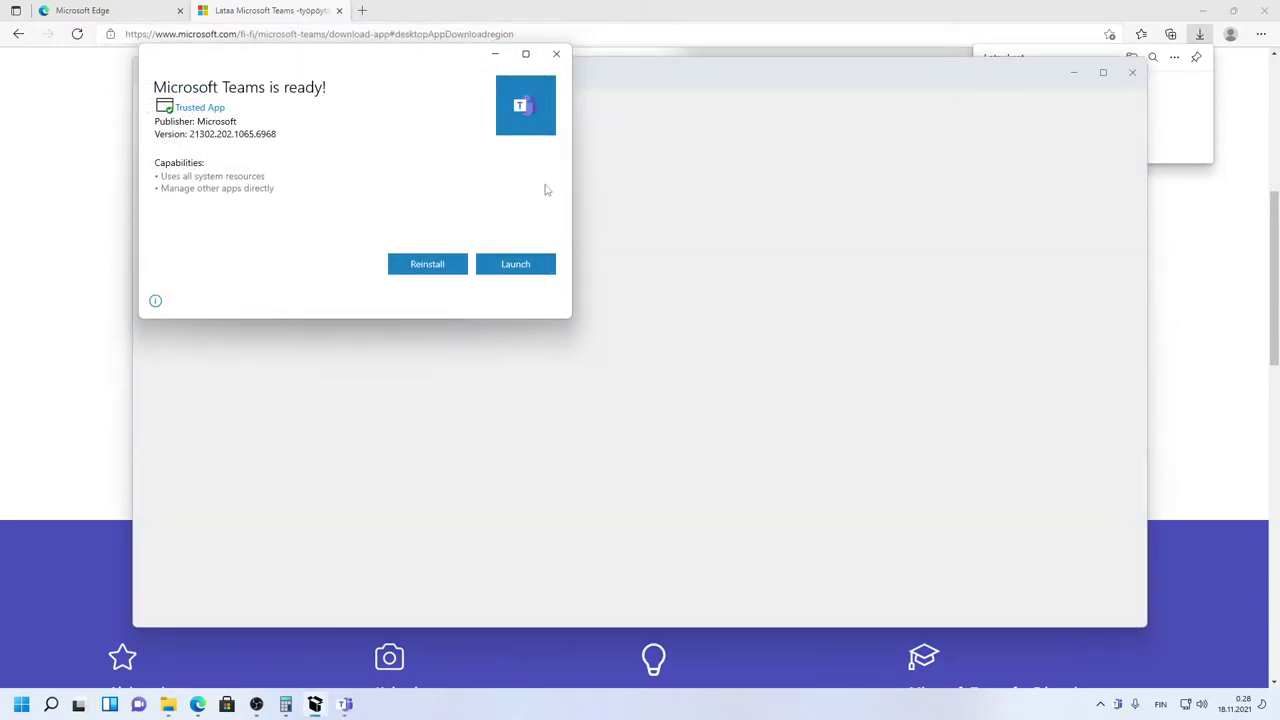
Step: Close the Teams installer and welcome windows, and clear the browser from the desktop
left_click(558, 53)
left_click(1203, 10)
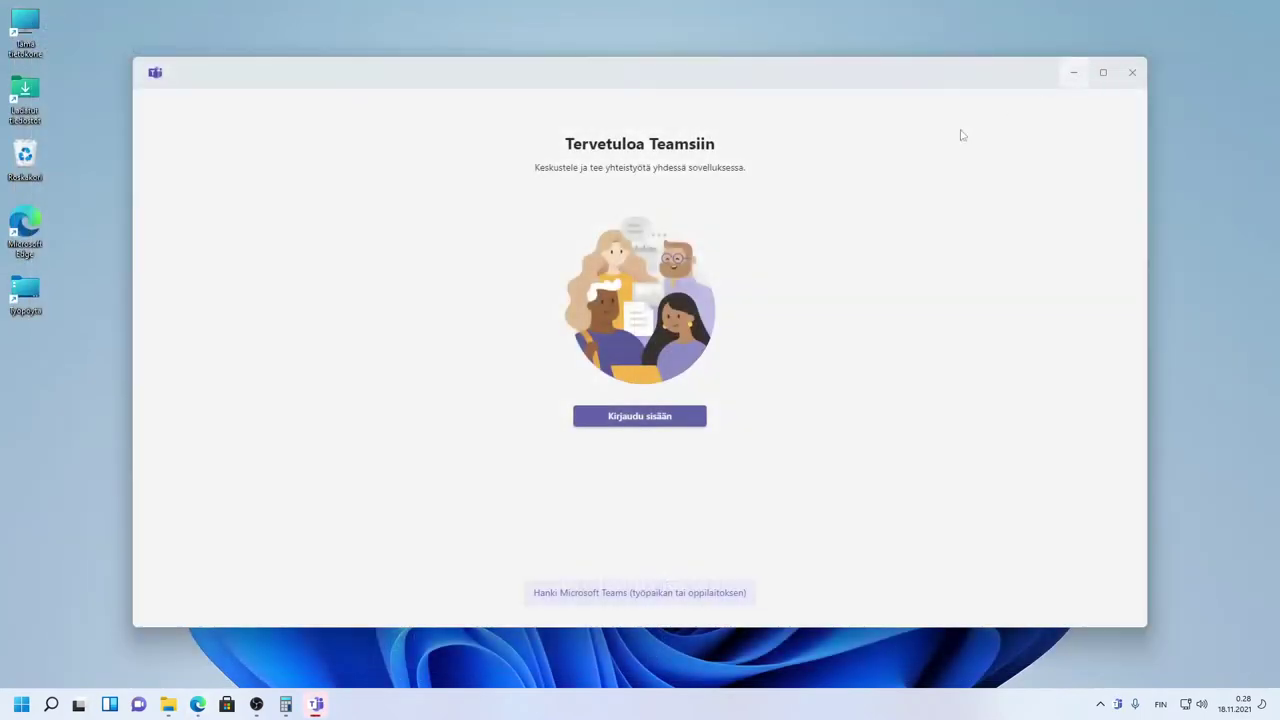
left_click(596, 593)
left_click(1132, 72)
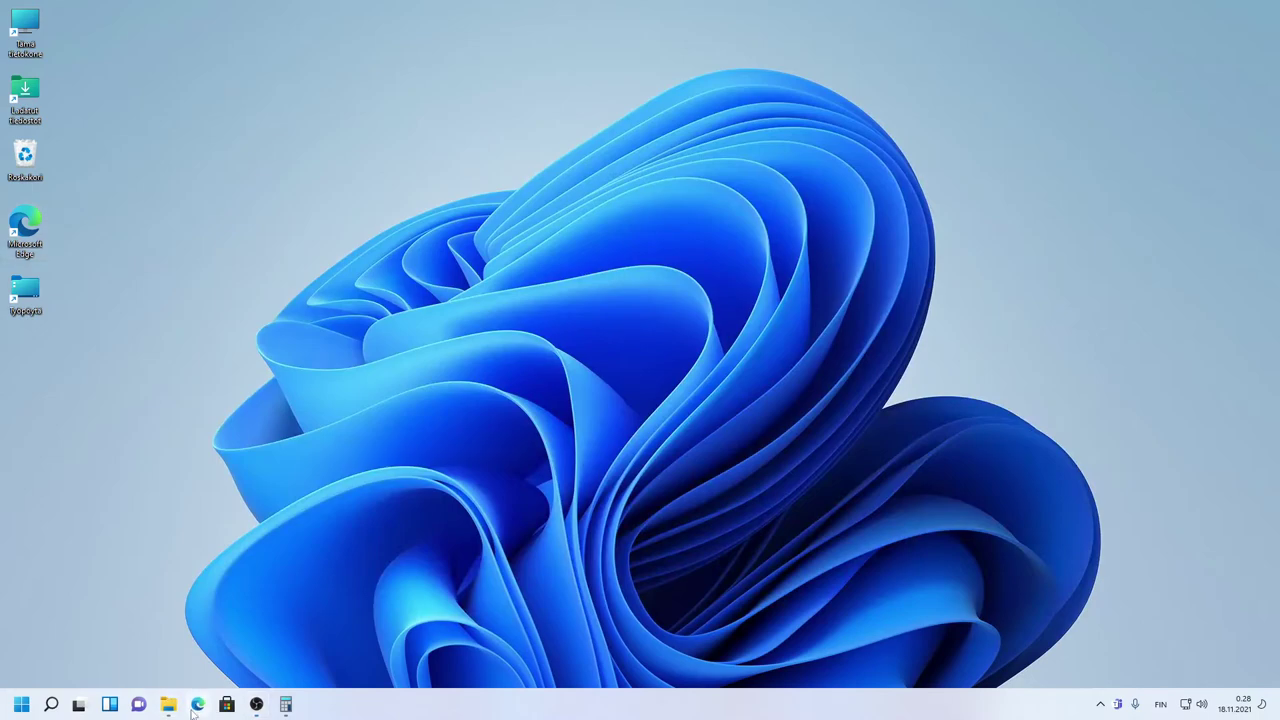
Step: Preview the open File Explorer windows and their snap group with Laskin, and return to the empty desktop
right_click(198, 704)
left_click(500, 491)
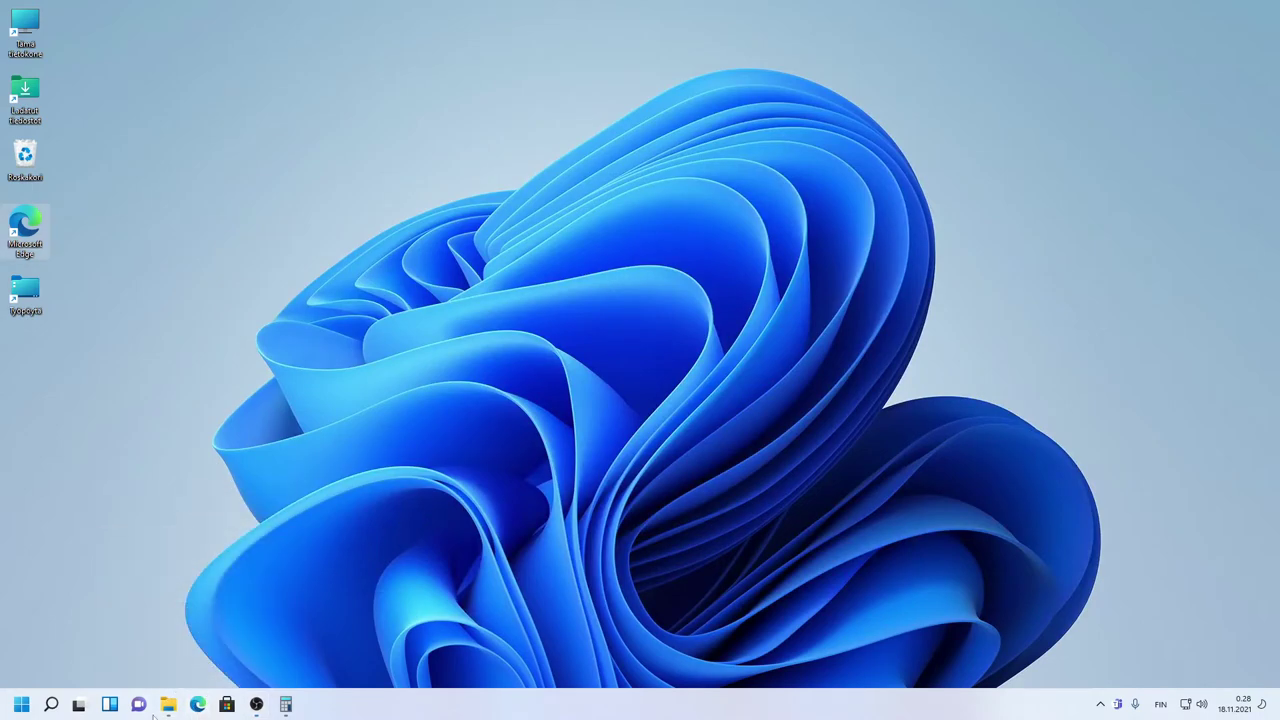
mouse_move(172, 708)
mouse_move(238, 660)
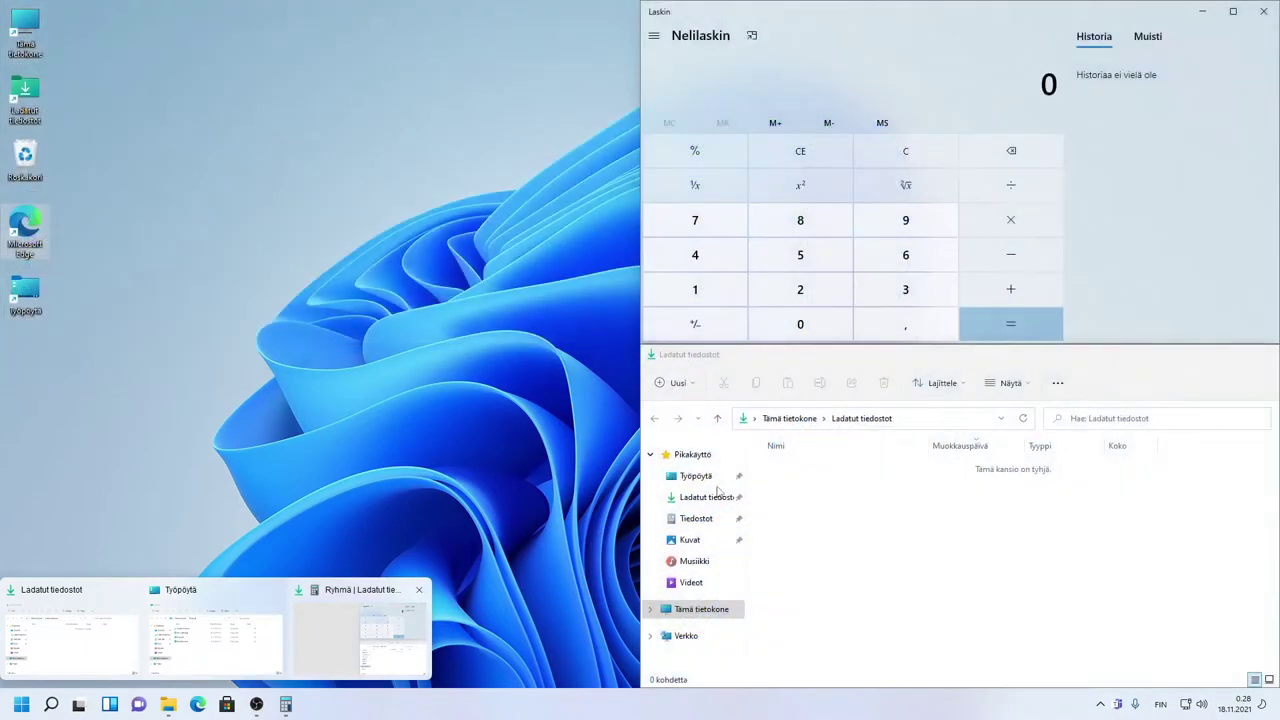
left_click(1277, 704)
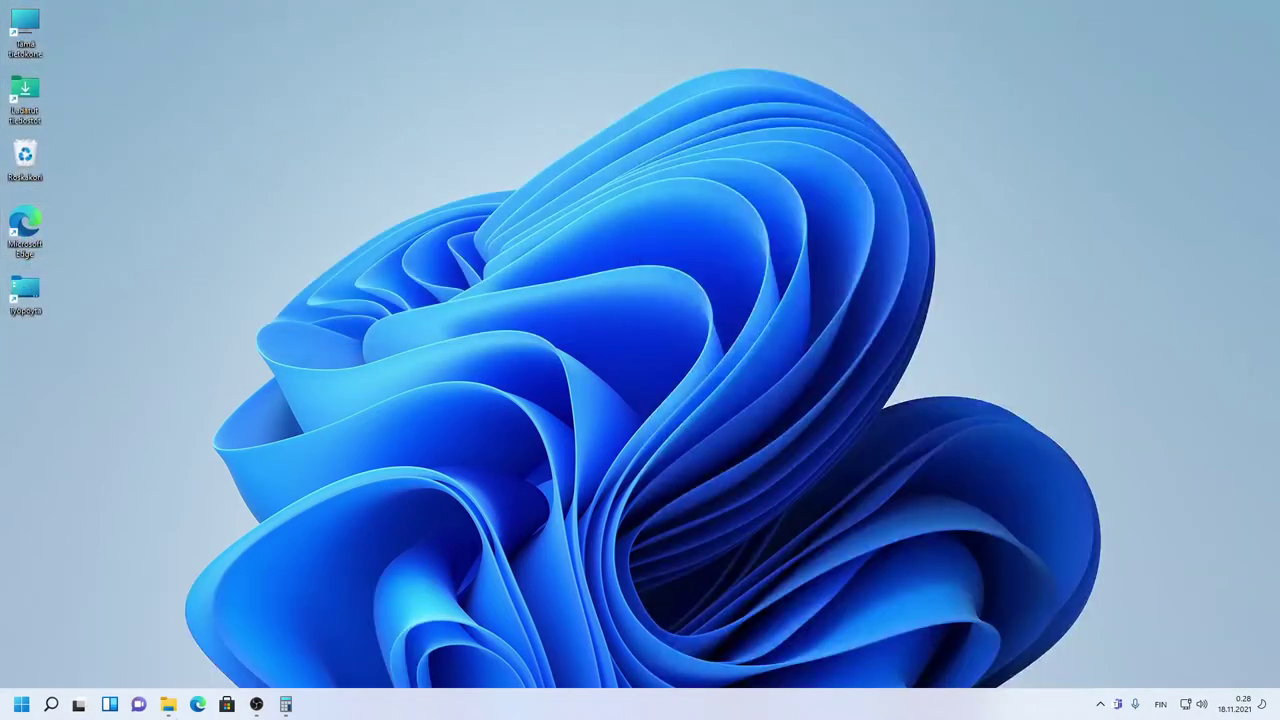
Step: Search Windows for "ohj" and open Ohjauspaneeli (Control Panel)
left_click(52, 705)
type("ohj")
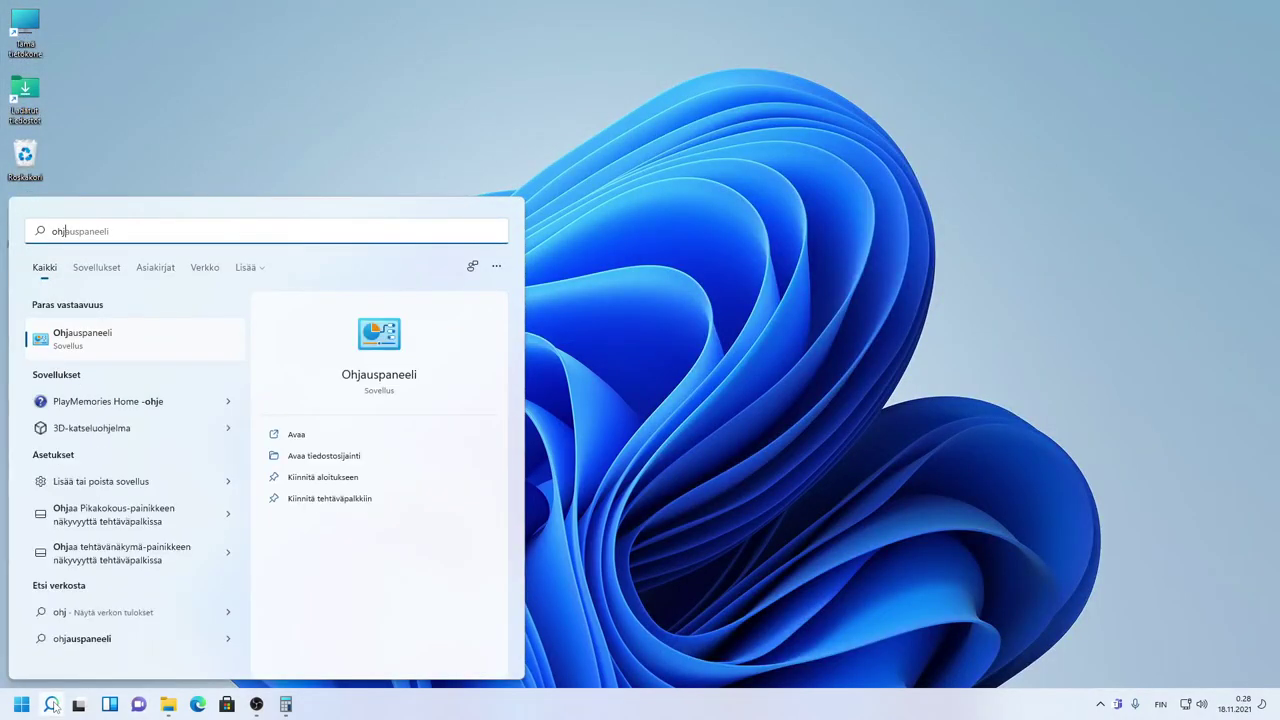
left_click(140, 290)
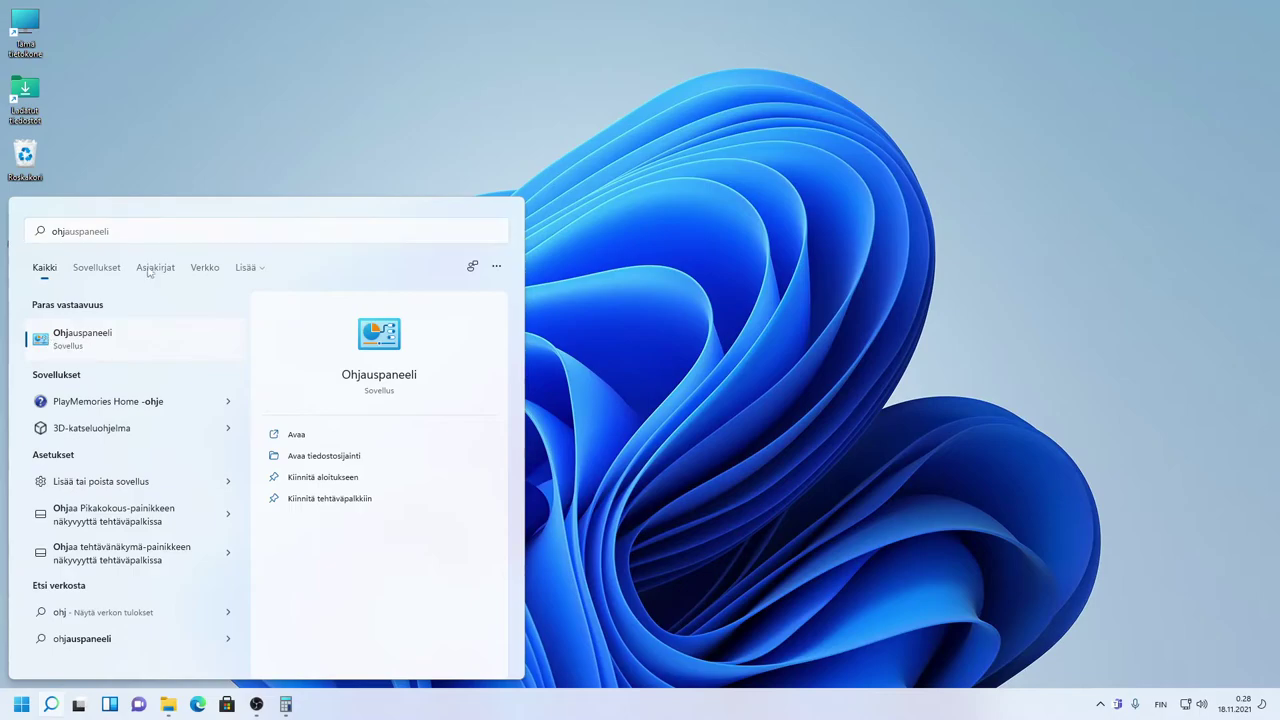
left_click(378, 336)
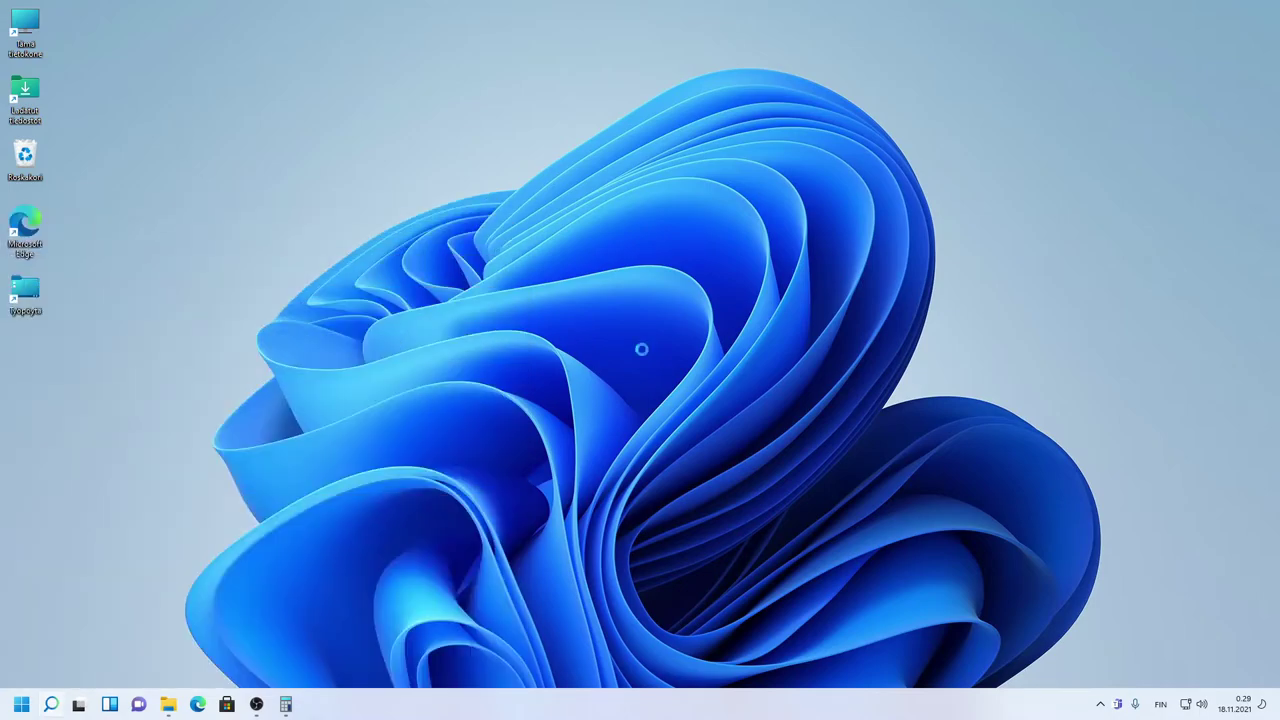
Step: Set the Ohjauspaneeli view to Suuret kuvakkeet (large icons) and maximize the window
left_click(871, 233)
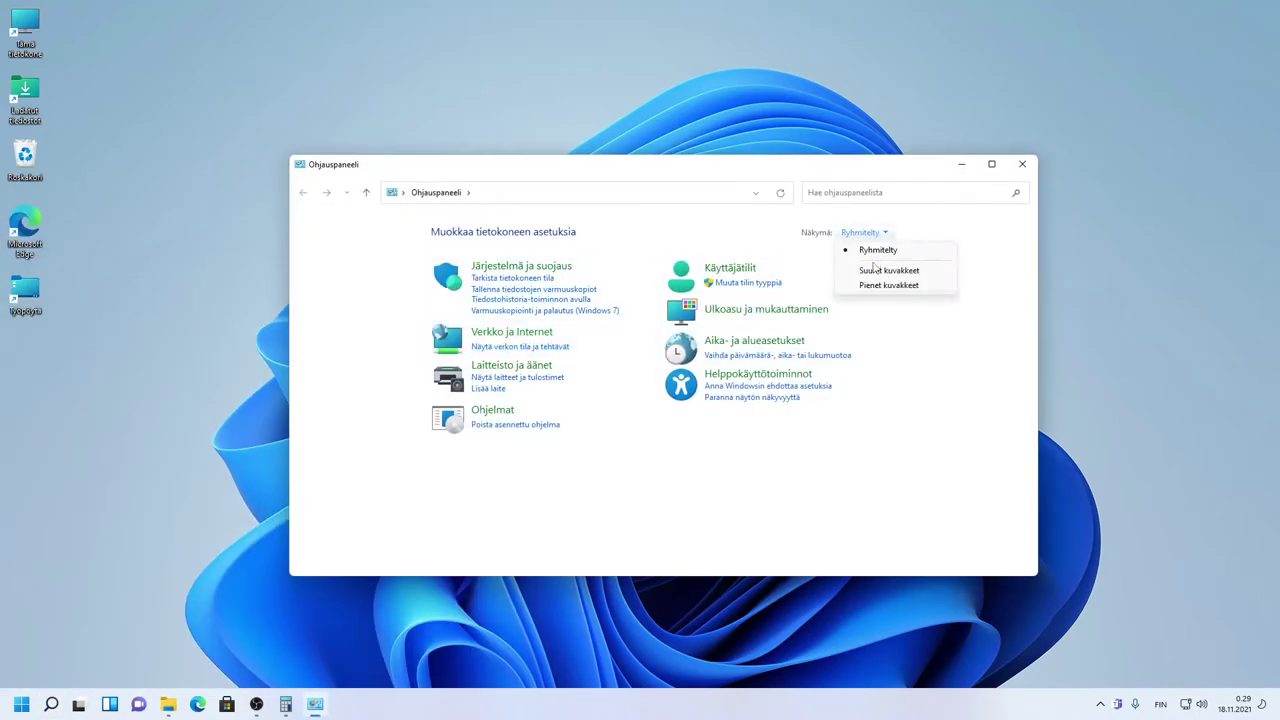
left_click(872, 266)
left_click(993, 165)
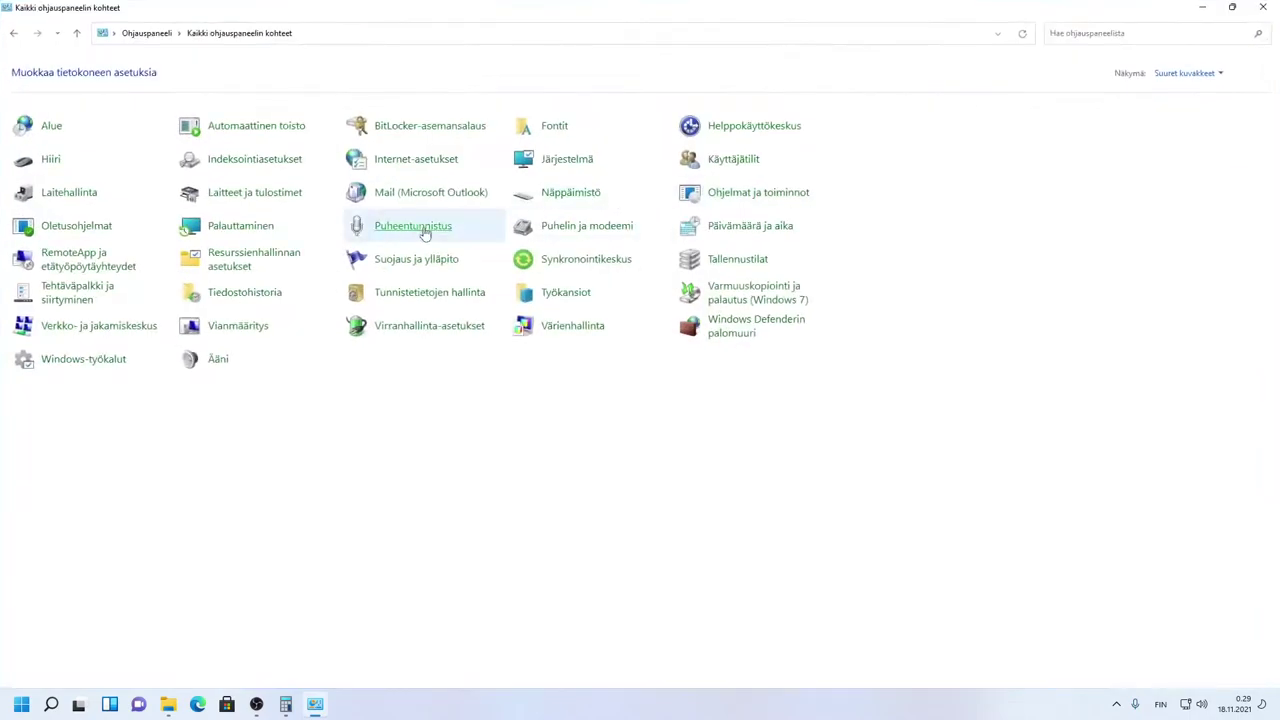
Step: Look at the view choices, keep Suuret kuvakkeet, look over the Control Panel items, and close Ohjauspaneeli
left_click(1200, 75)
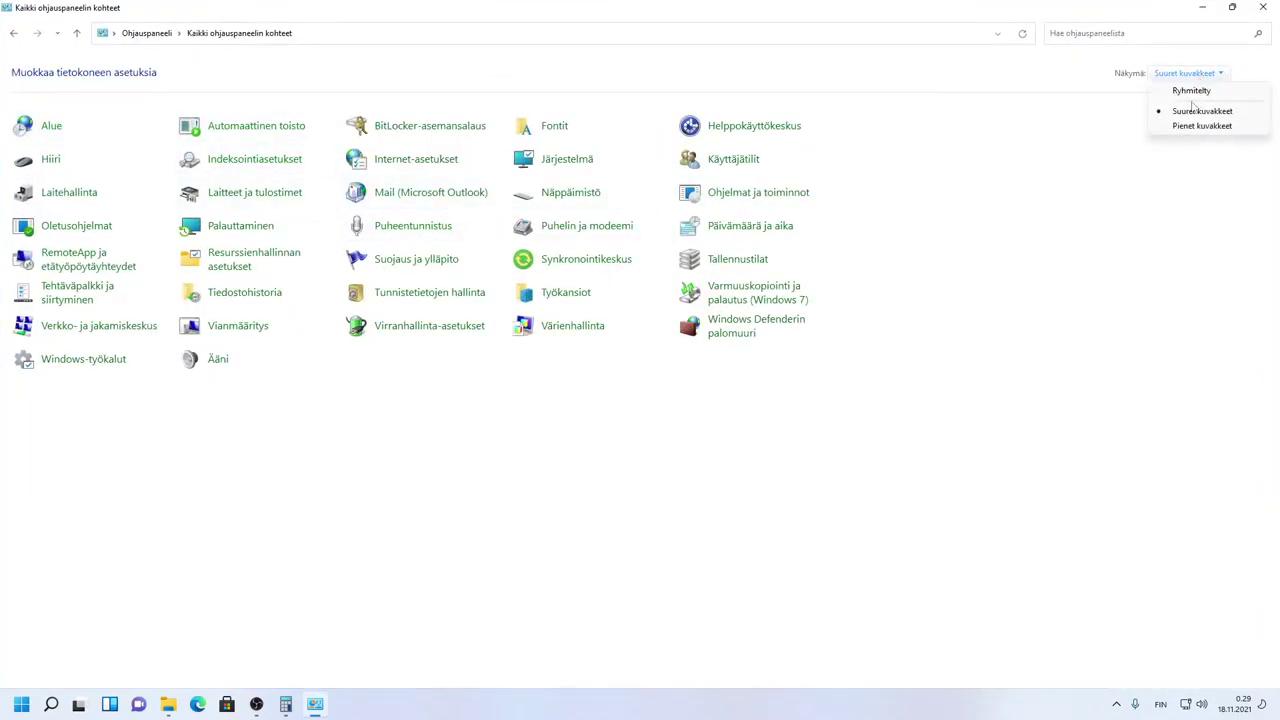
left_click(1185, 109)
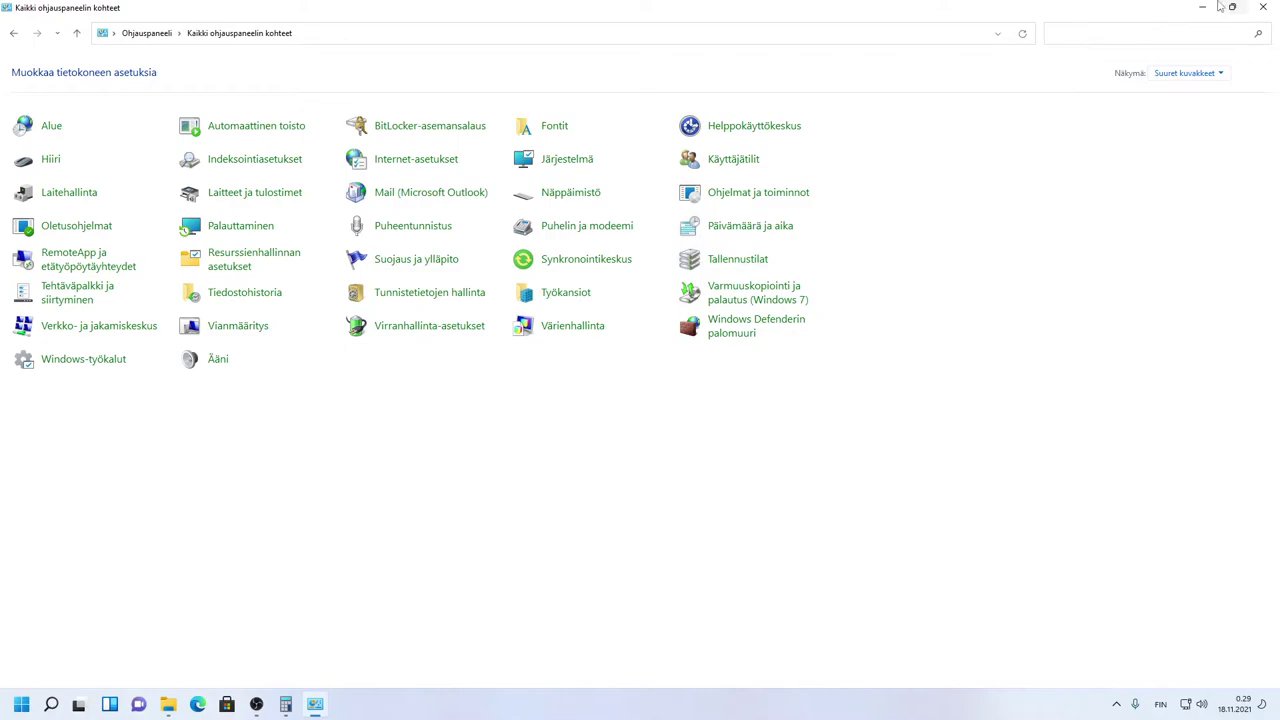
left_click(277, 228)
left_click(1263, 7)
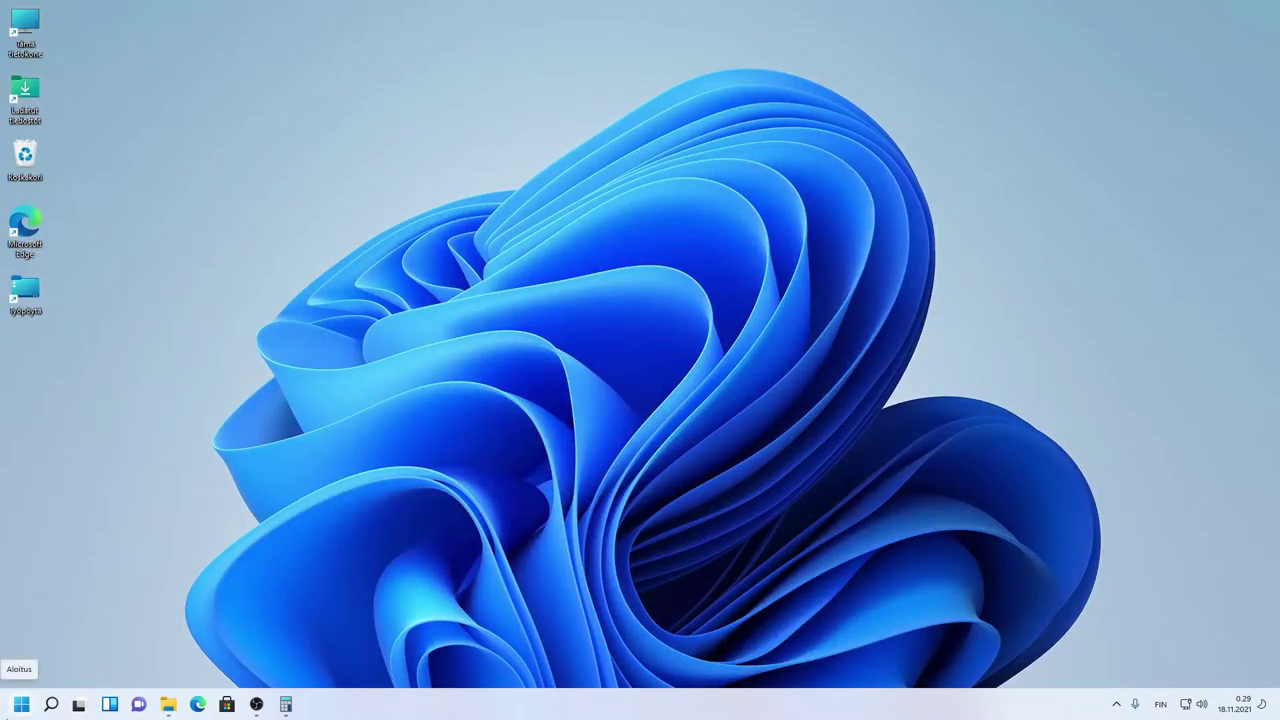
Step: Open Asetukset (Settings) from the Start menu and maximize its window
left_click(21, 704)
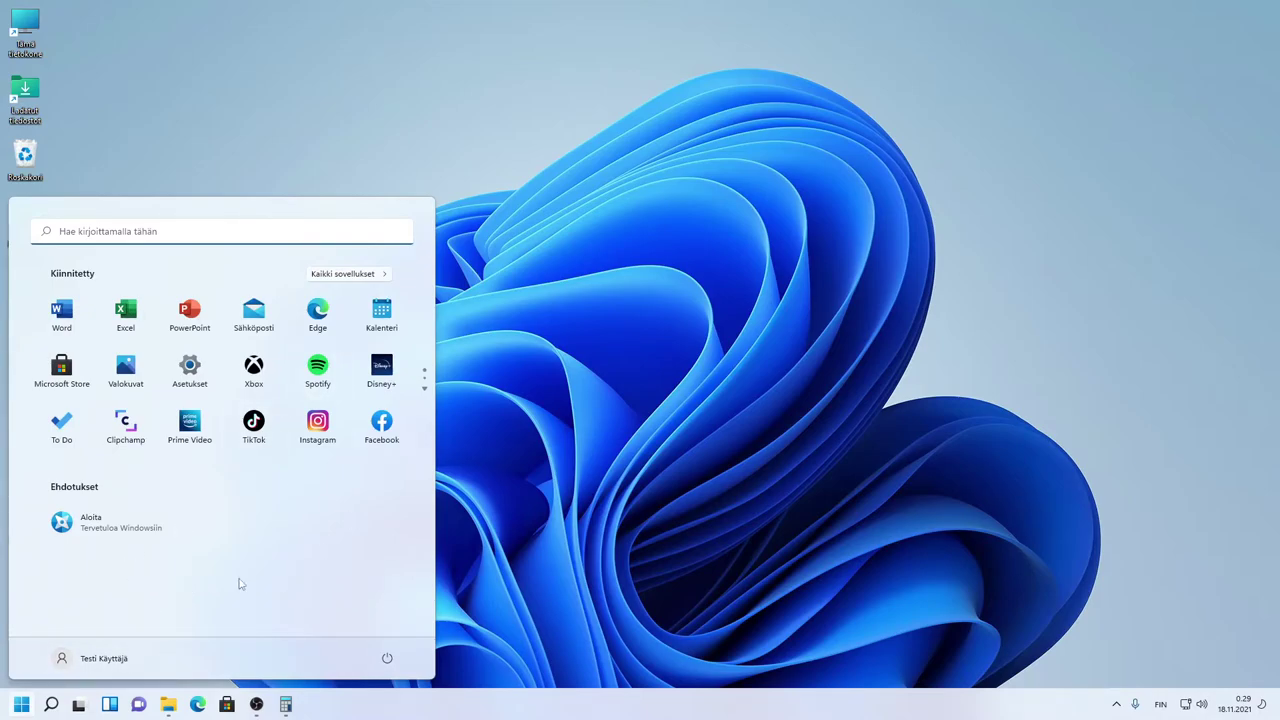
left_click(176, 378)
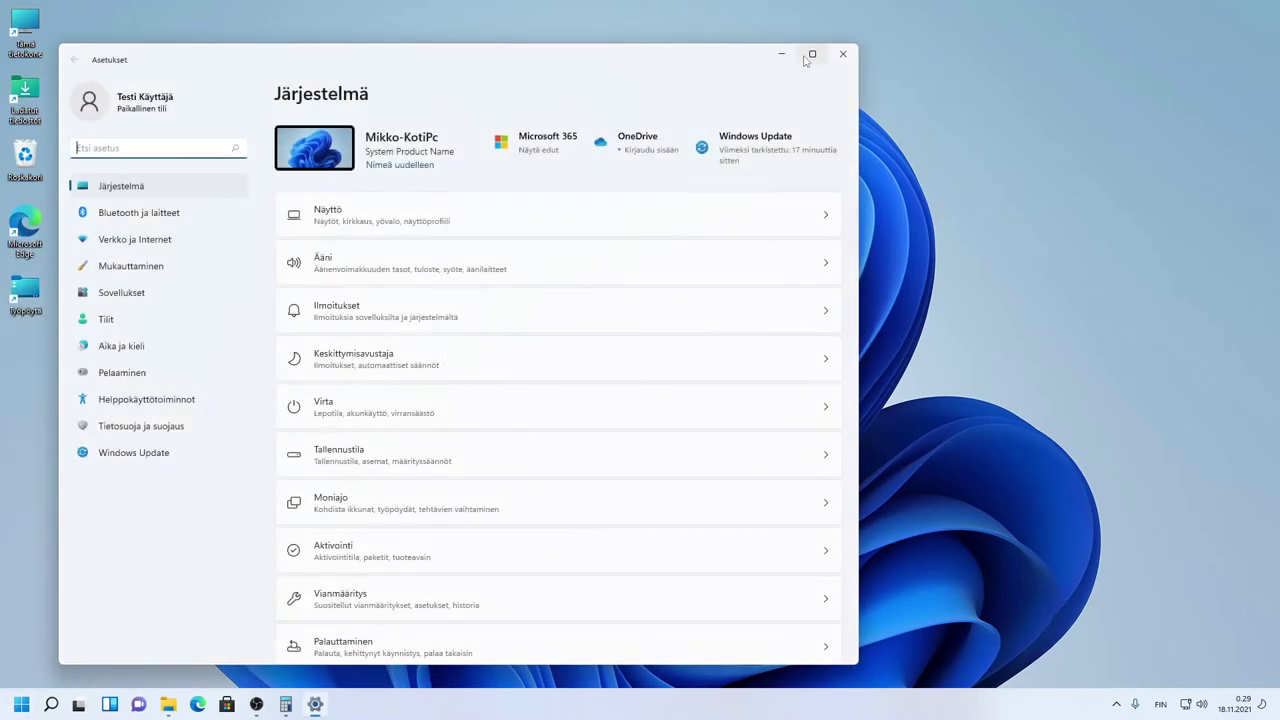
left_click(814, 53)
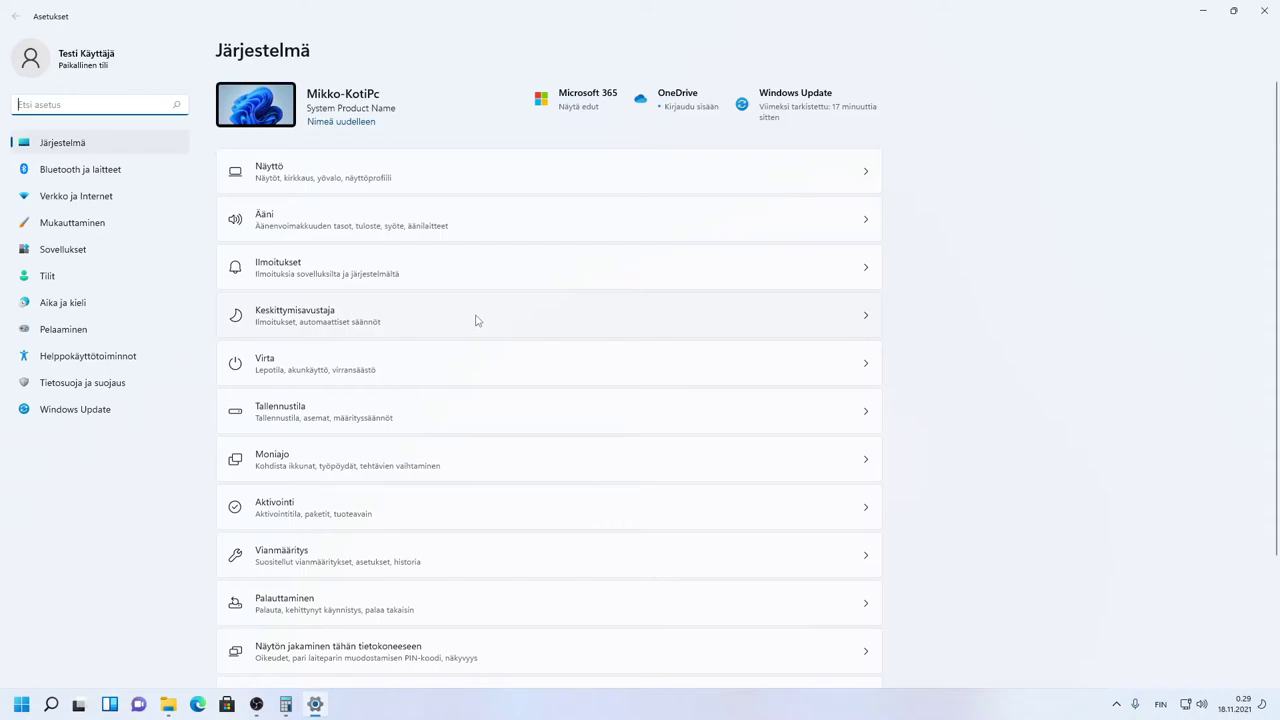
Step: Look over the setting categories on the Järjestelmä (System) page from Näyttö to Tietoja
scroll(397, 190, "down", 2)
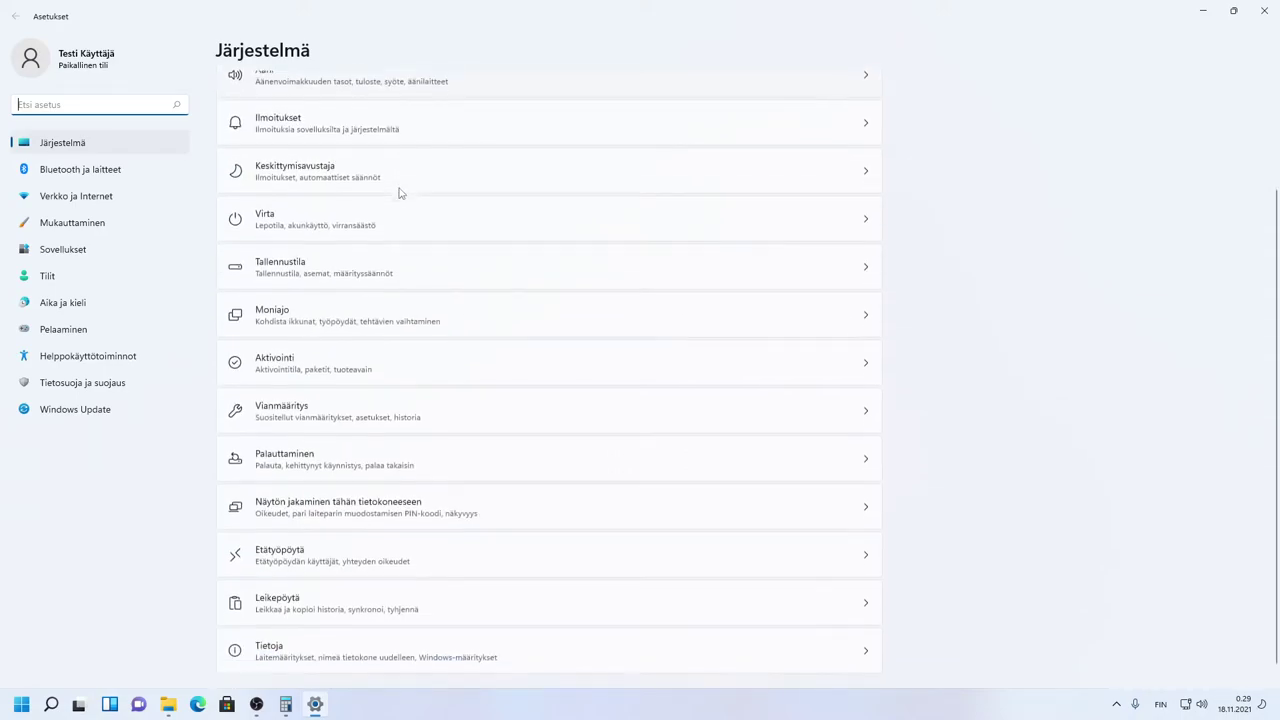
scroll(398, 195, "up", 2)
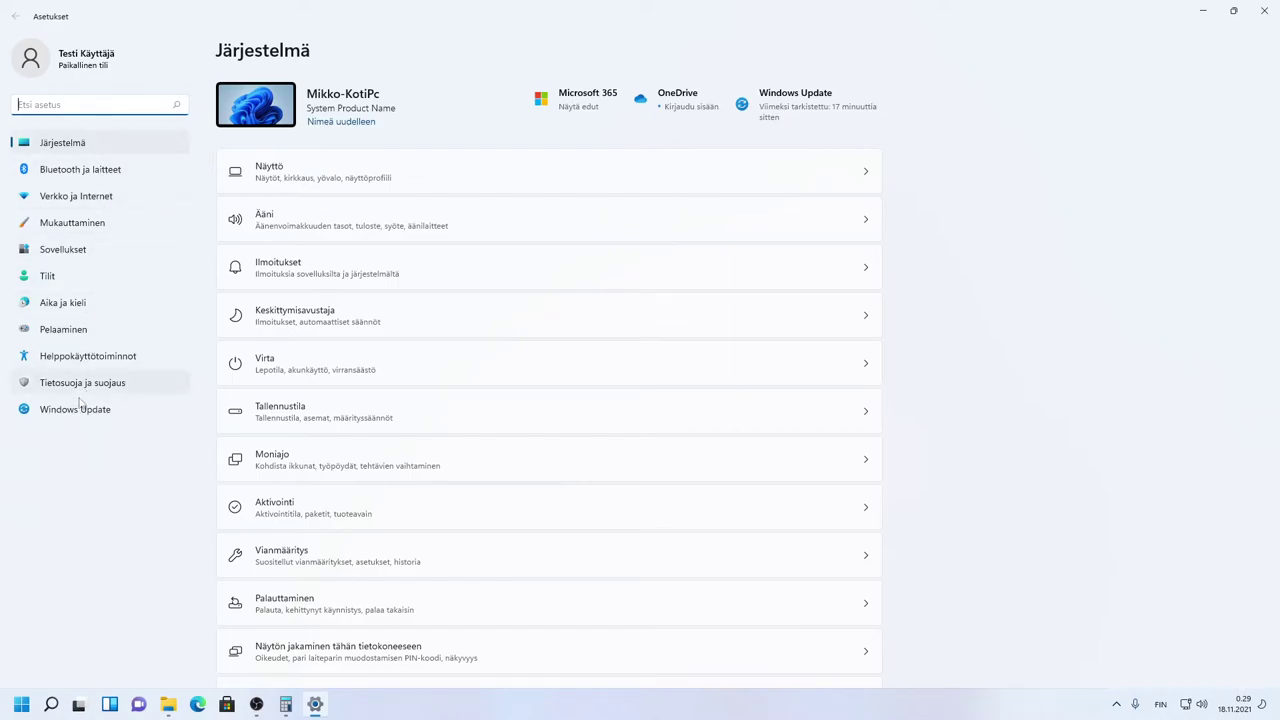
scroll(476, 344, "down", 3)
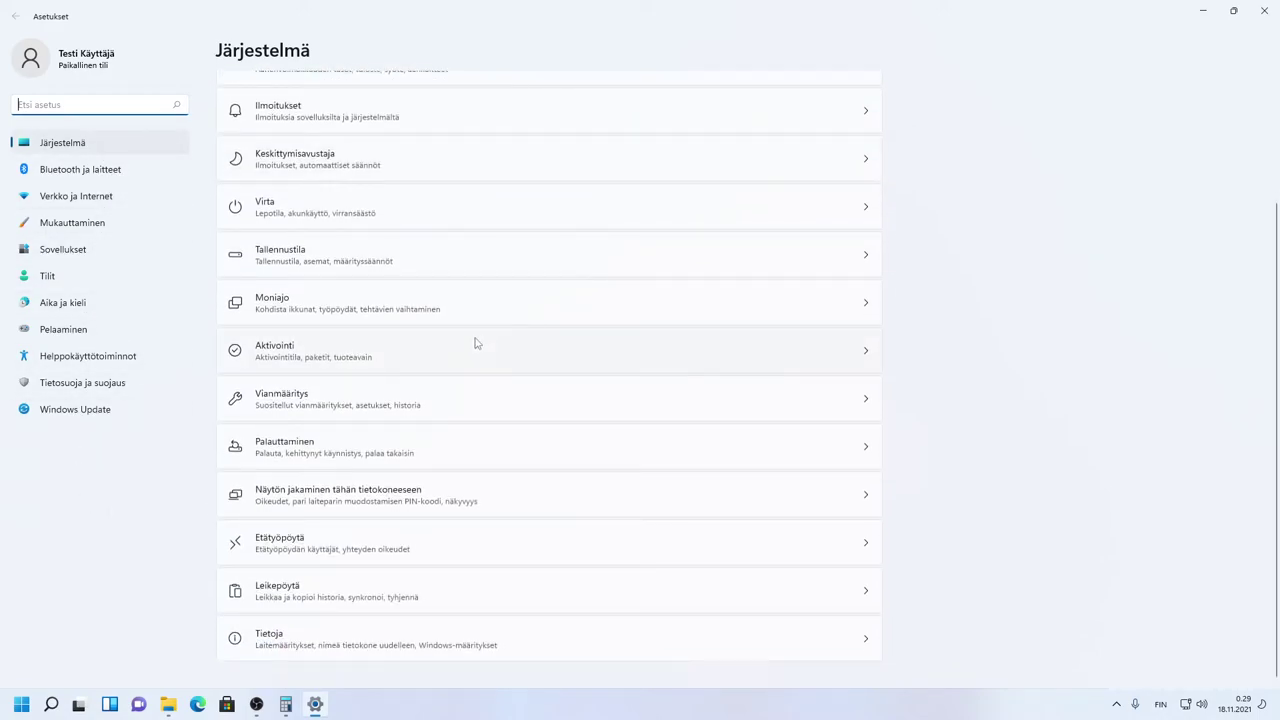
scroll(476, 344, "up", 3)
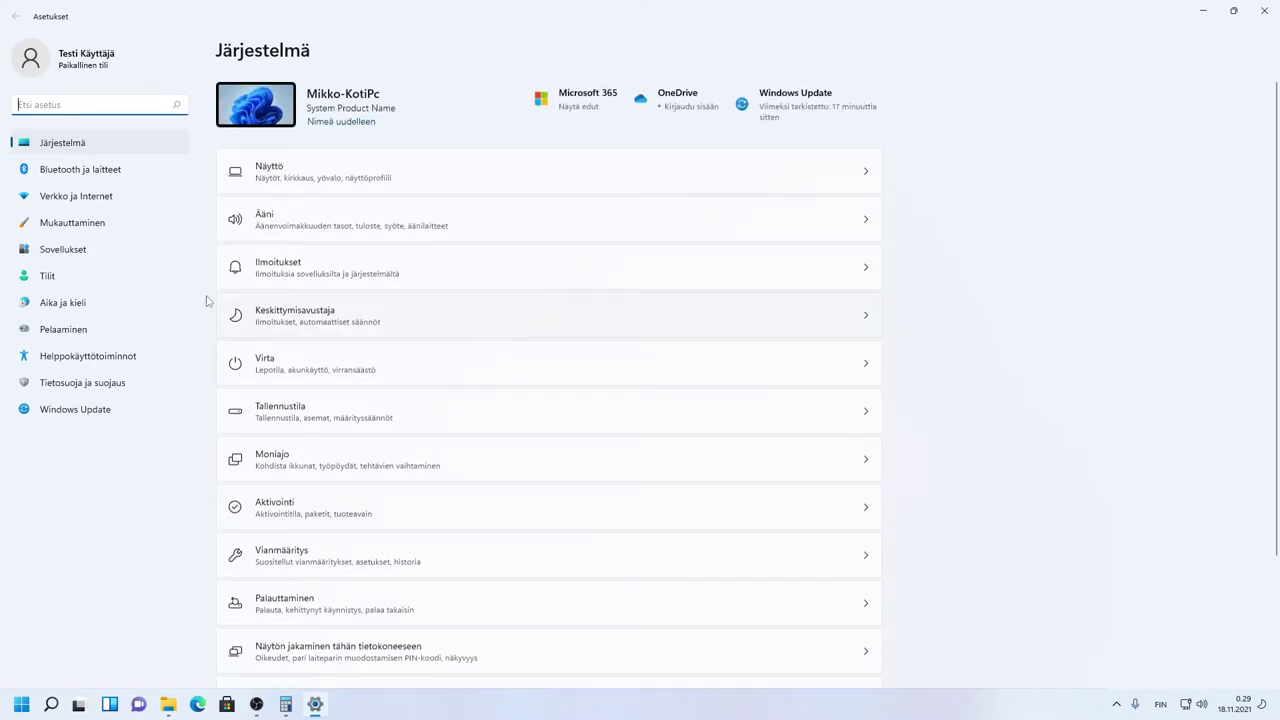
Step: Examine the Näyttö (Display) settings for brightness, scale and resolution, and return to the Järjestelmä page
left_click(358, 162)
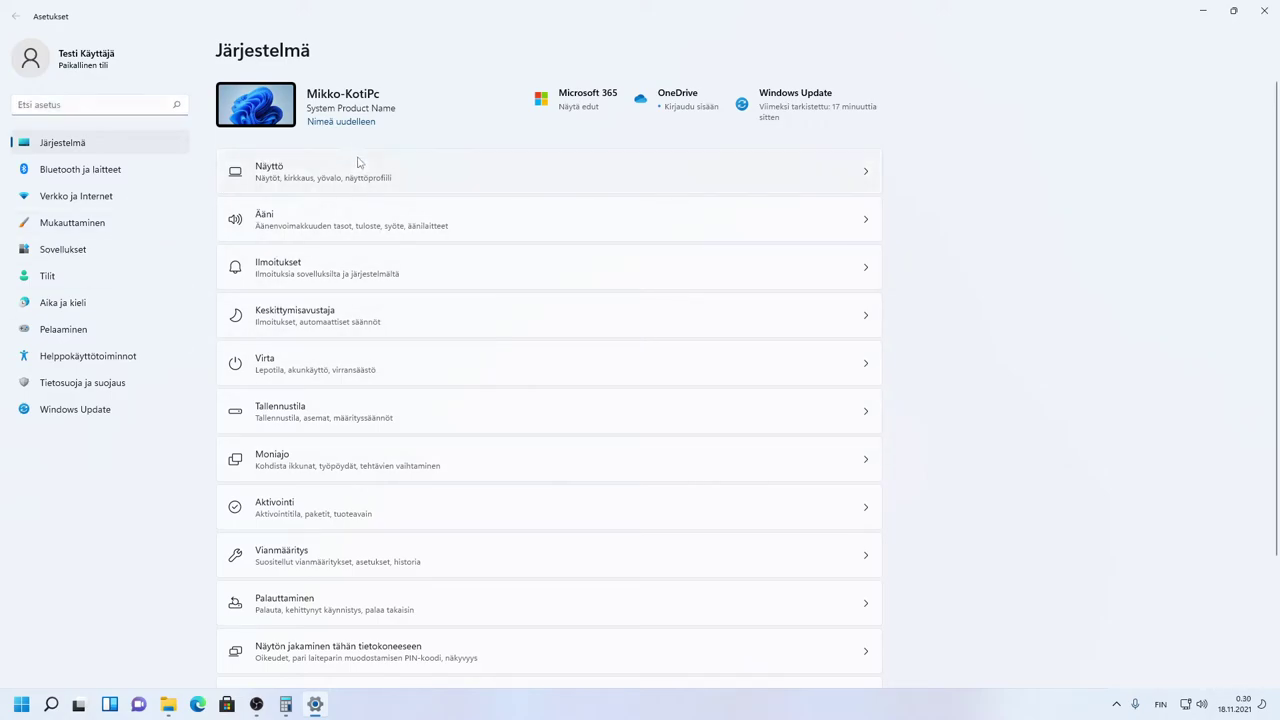
left_click(412, 171)
scroll(400, 400, "down", 5)
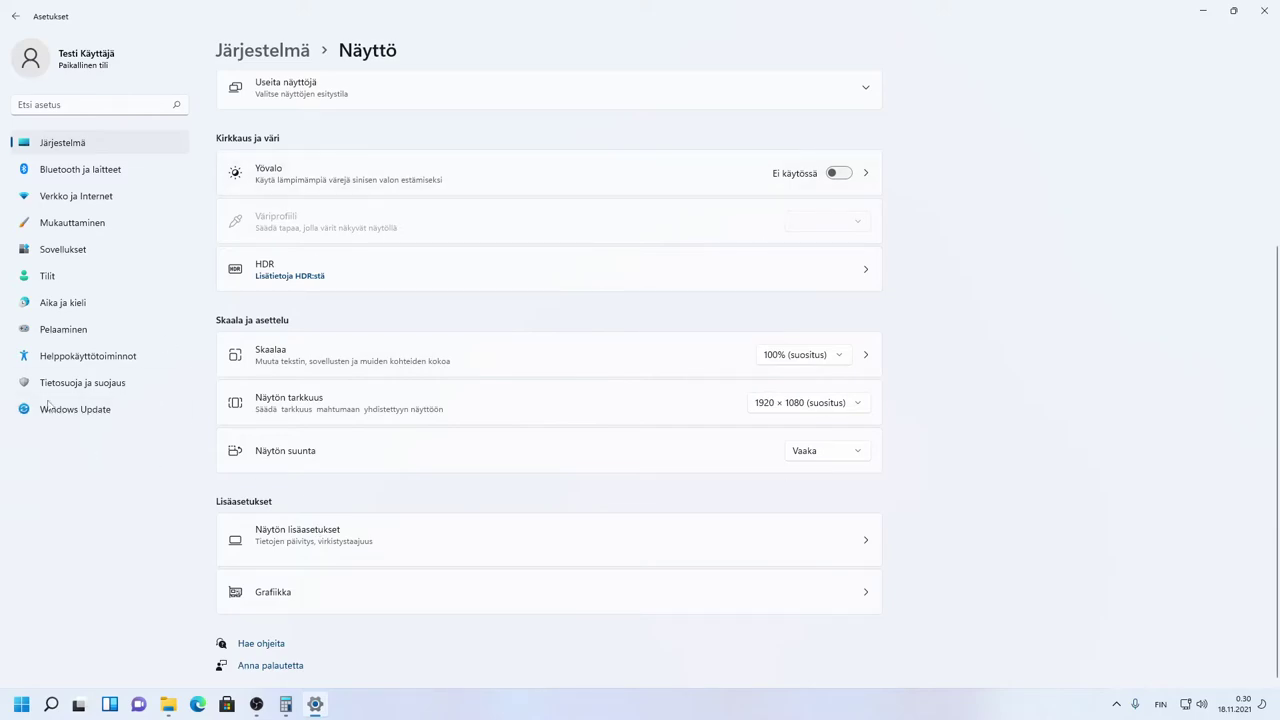
scroll(403, 509, "up", 2)
scroll(460, 374, "up", 1)
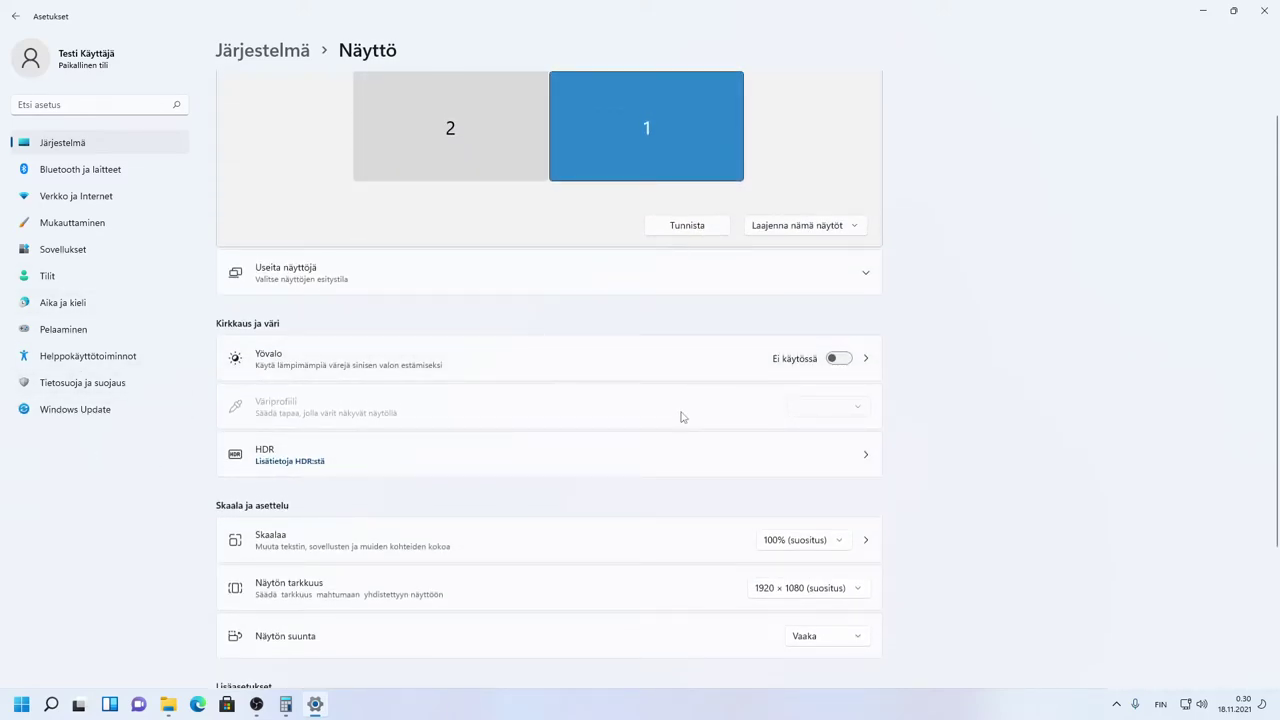
scroll(620, 445, "up", 1)
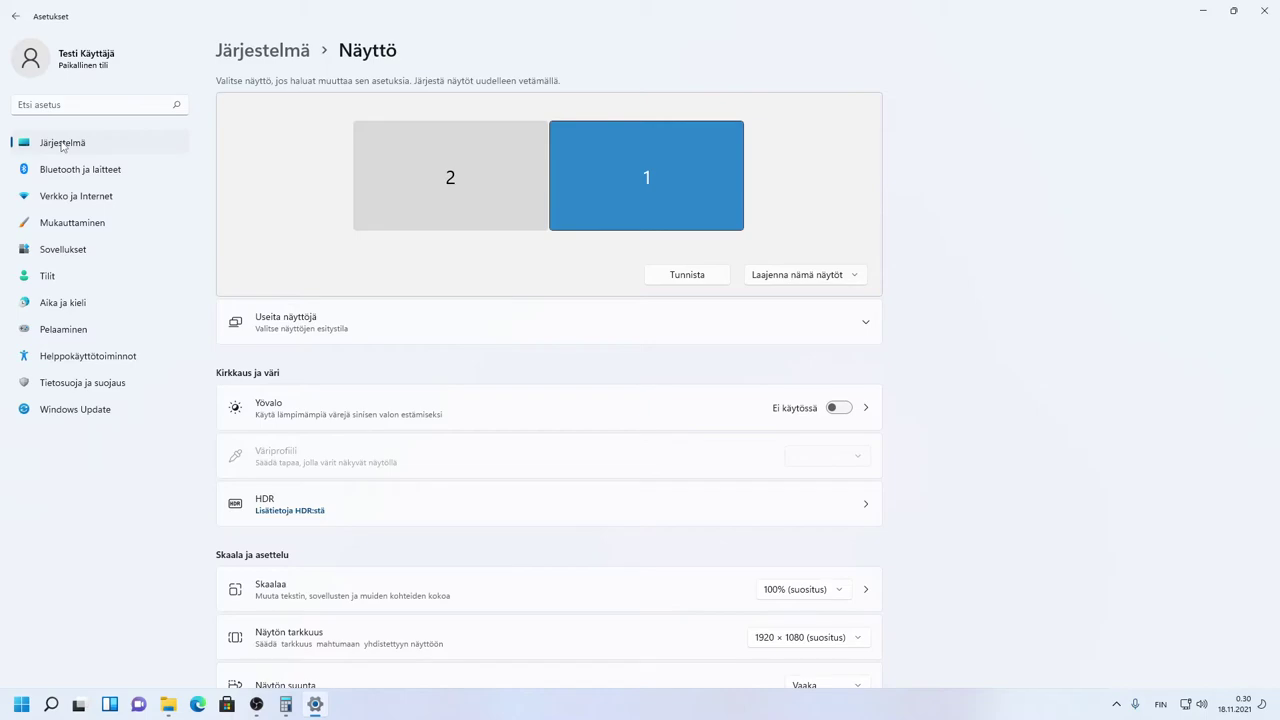
left_click(62, 146)
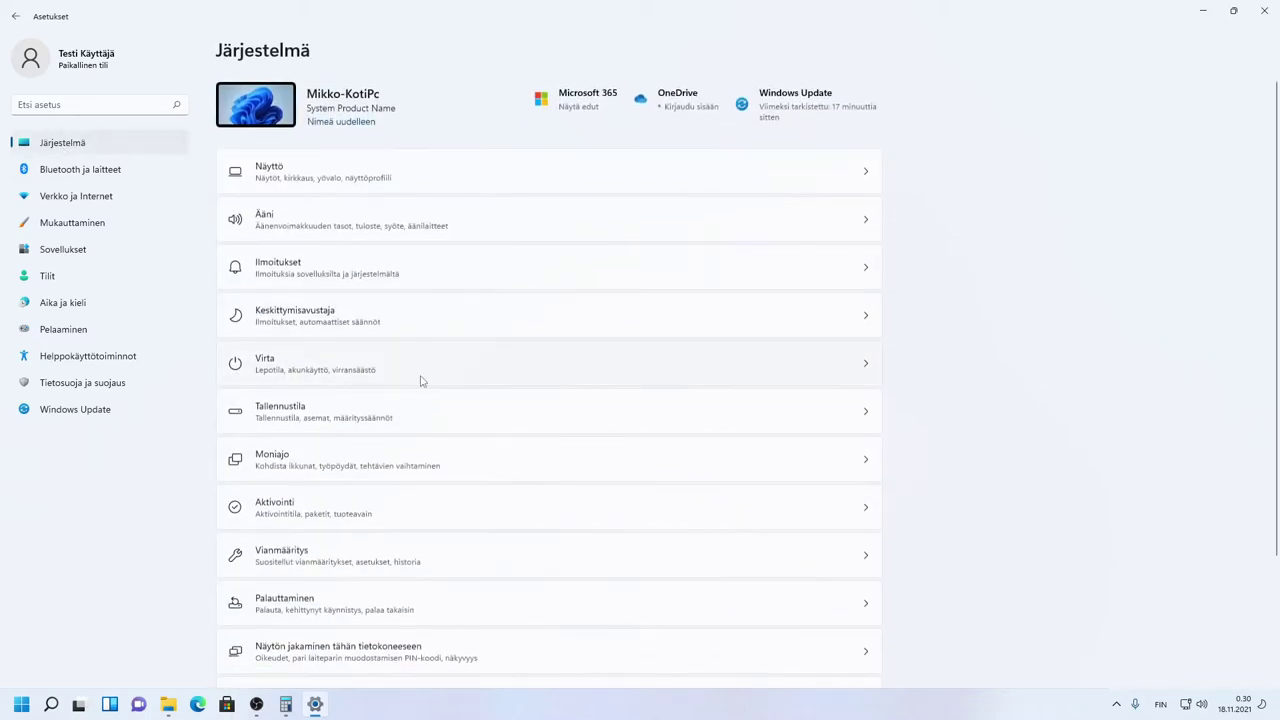
Step: Look over the remaining Järjestelmä entries and the Bluetooth ja laitteet and Verkko ja Internet pages
scroll(380, 555, "down", 3)
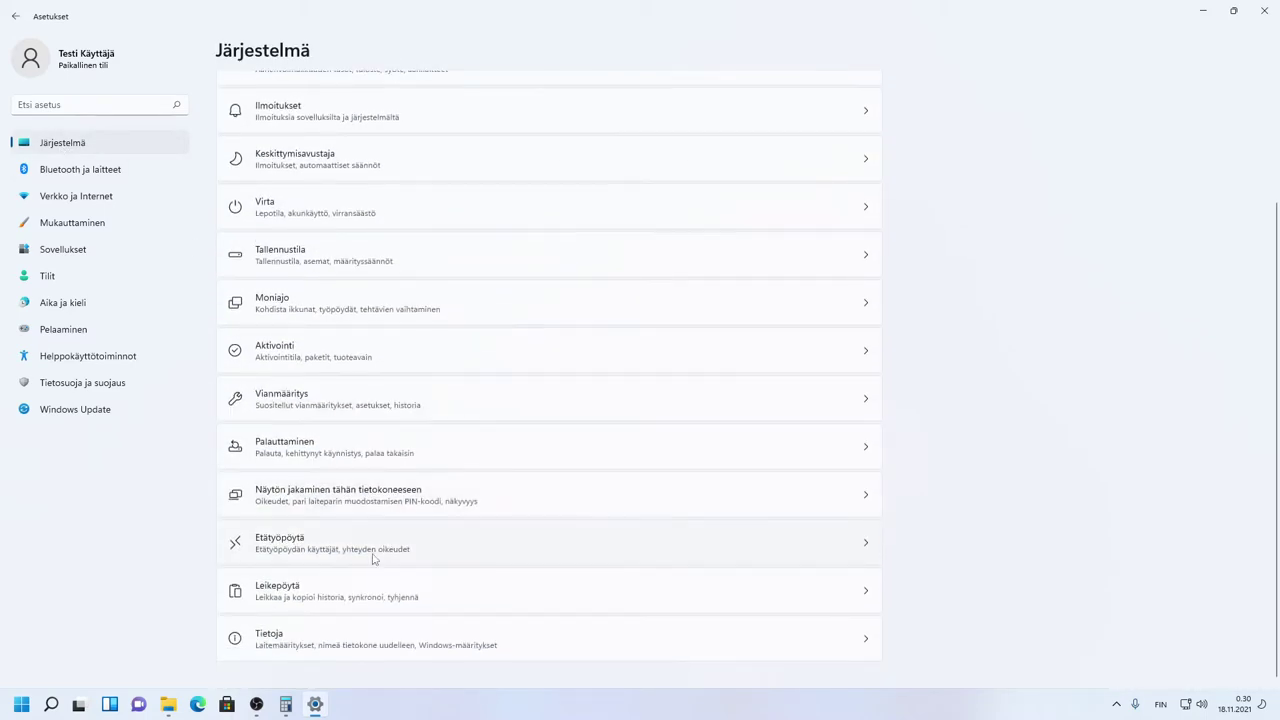
left_click(115, 167)
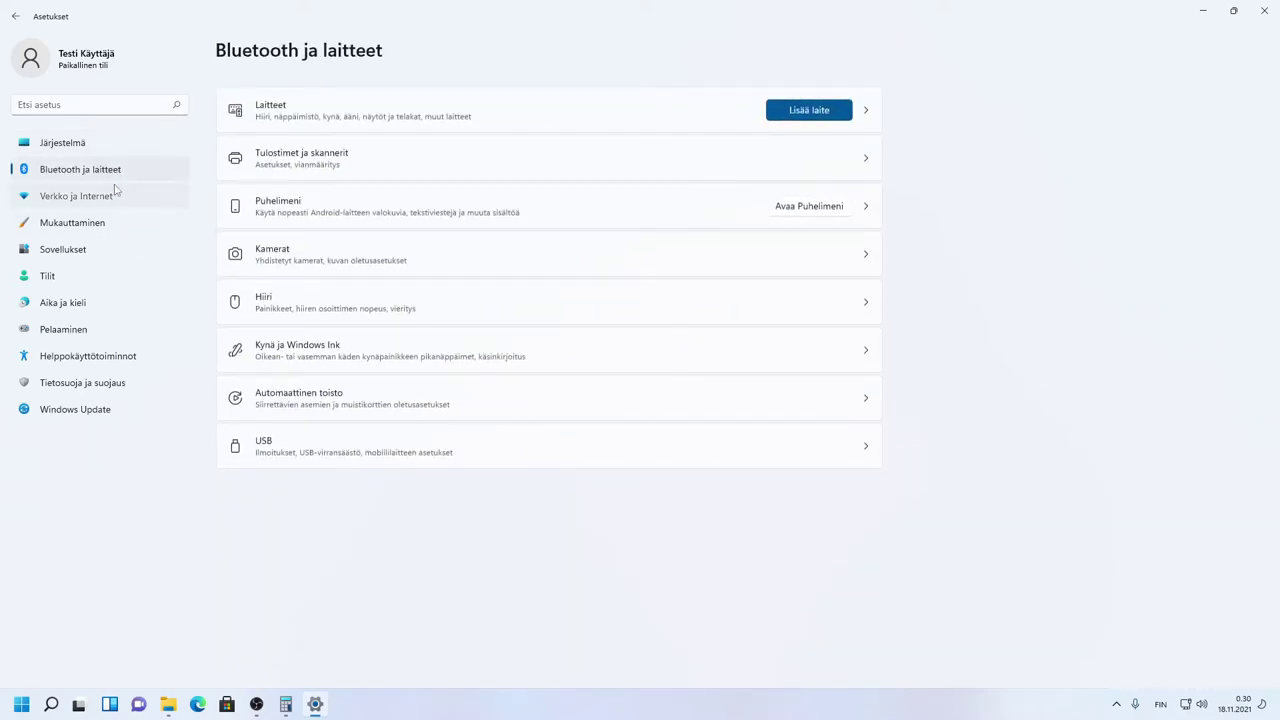
left_click(115, 193)
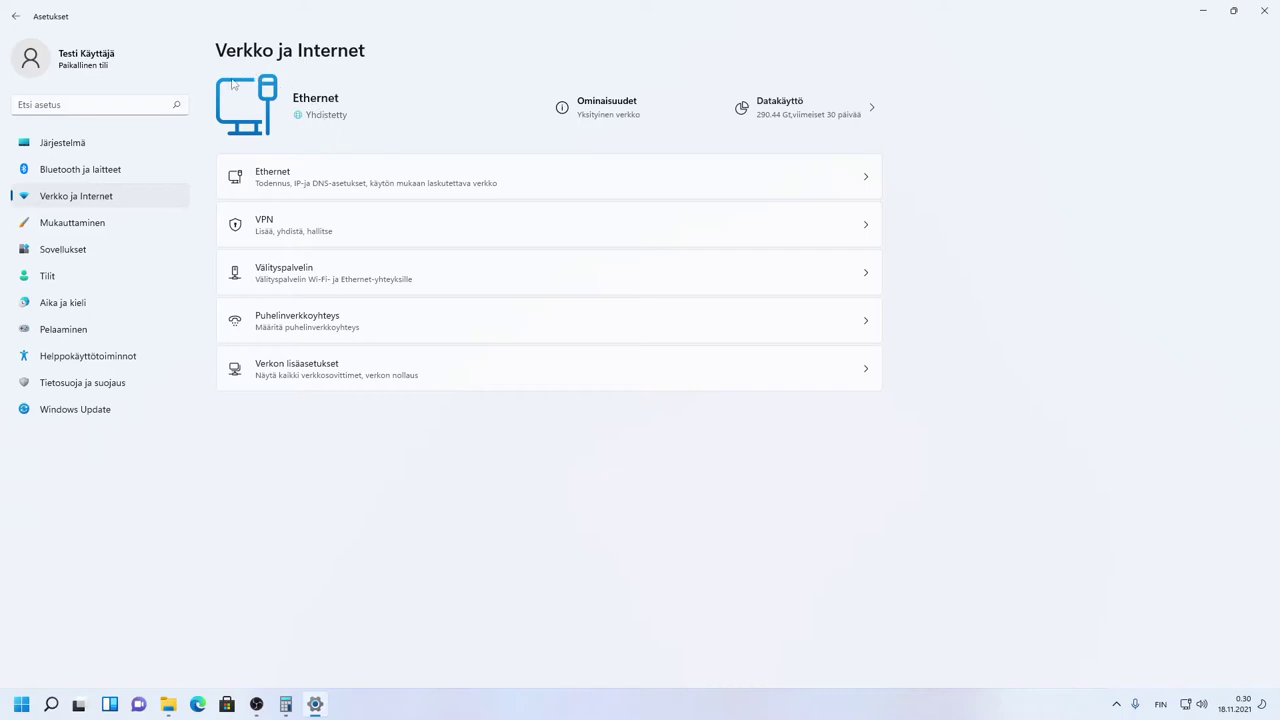
Step: Apply the dark theme with the blue Windows bloom wallpaper in the Mukauttaminen (Personalization) settings
left_click(82, 229)
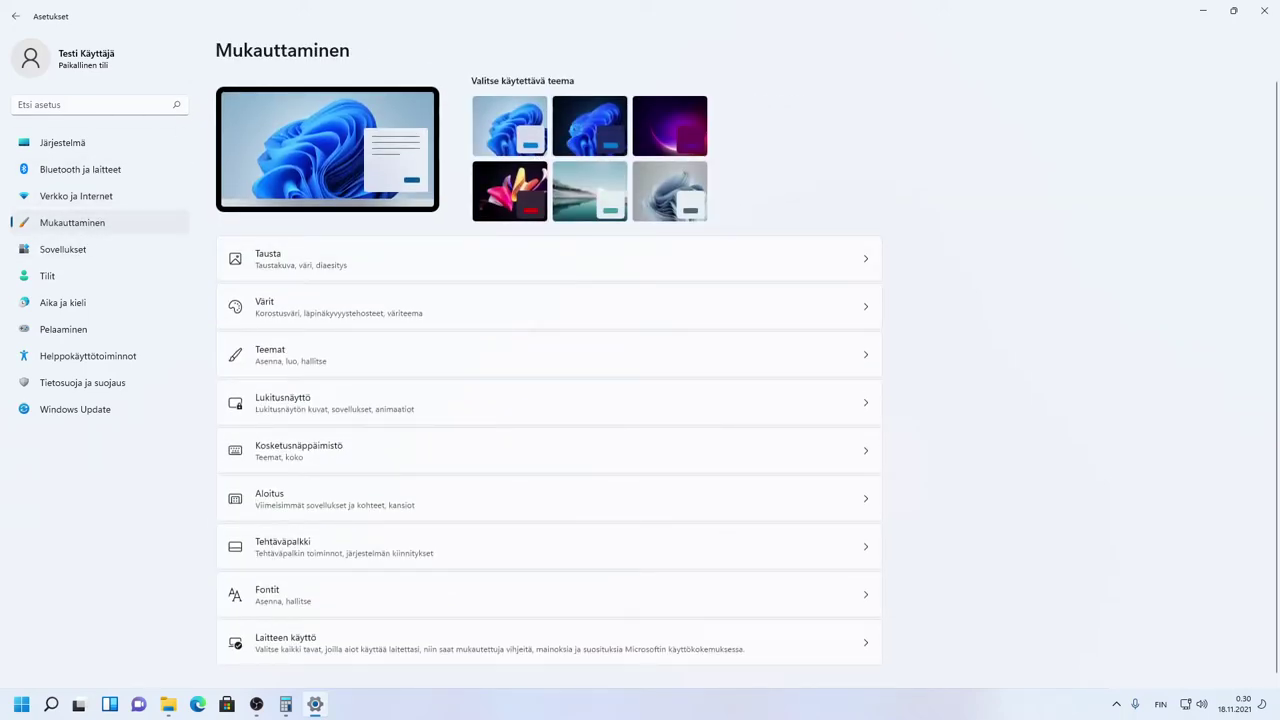
left_click(595, 135)
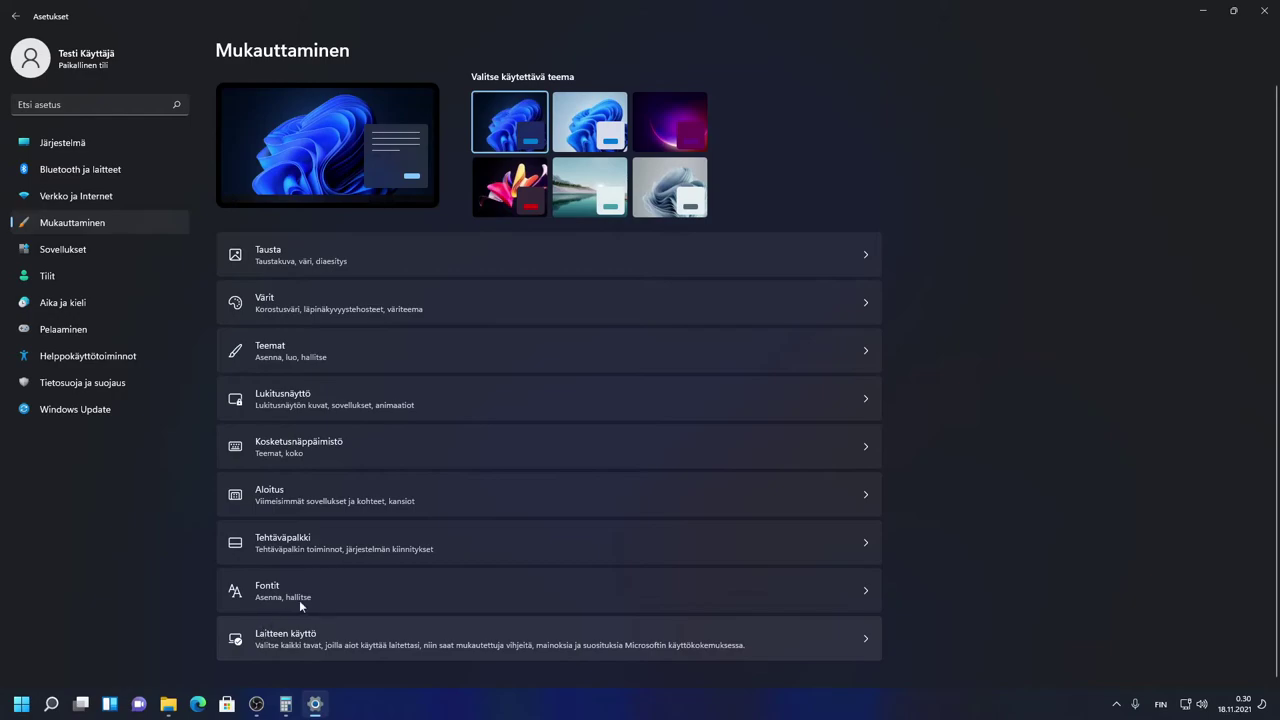
Step: Go through the Sovellukset, Tilit, Aika ja kieli and Windows Update pages of the settings
left_click(72, 250)
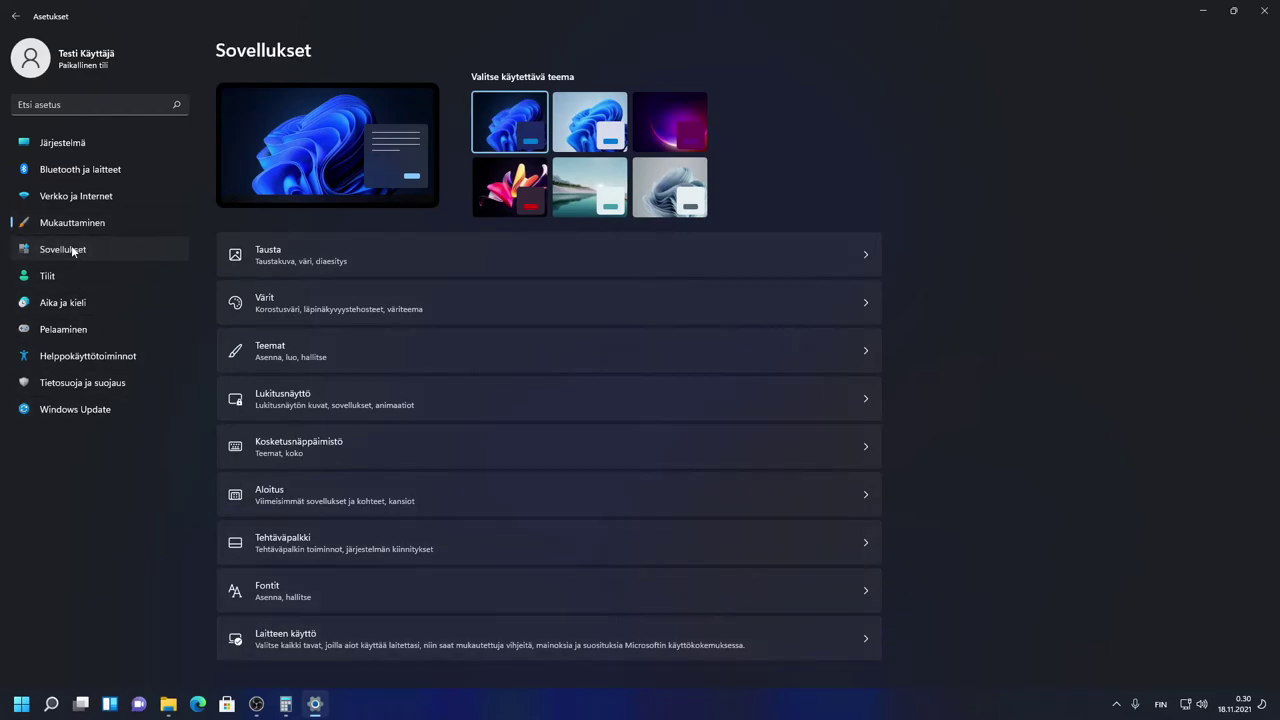
left_click(77, 277)
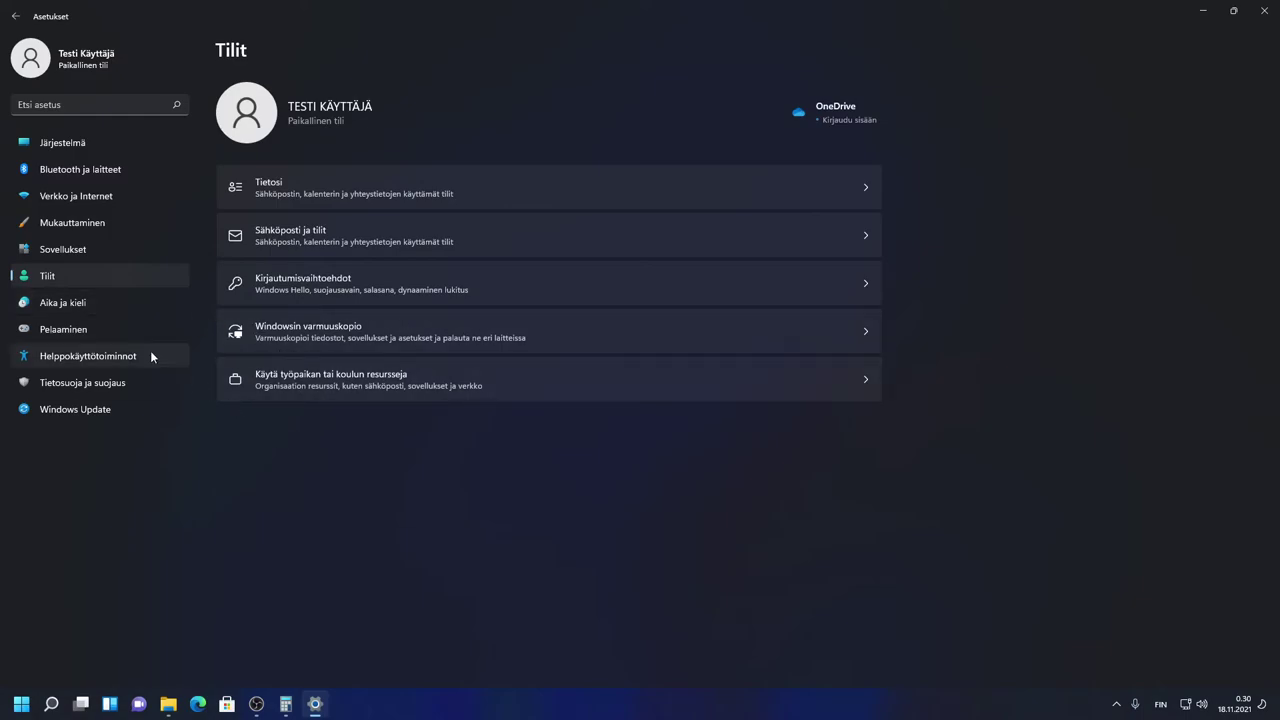
left_click(77, 302)
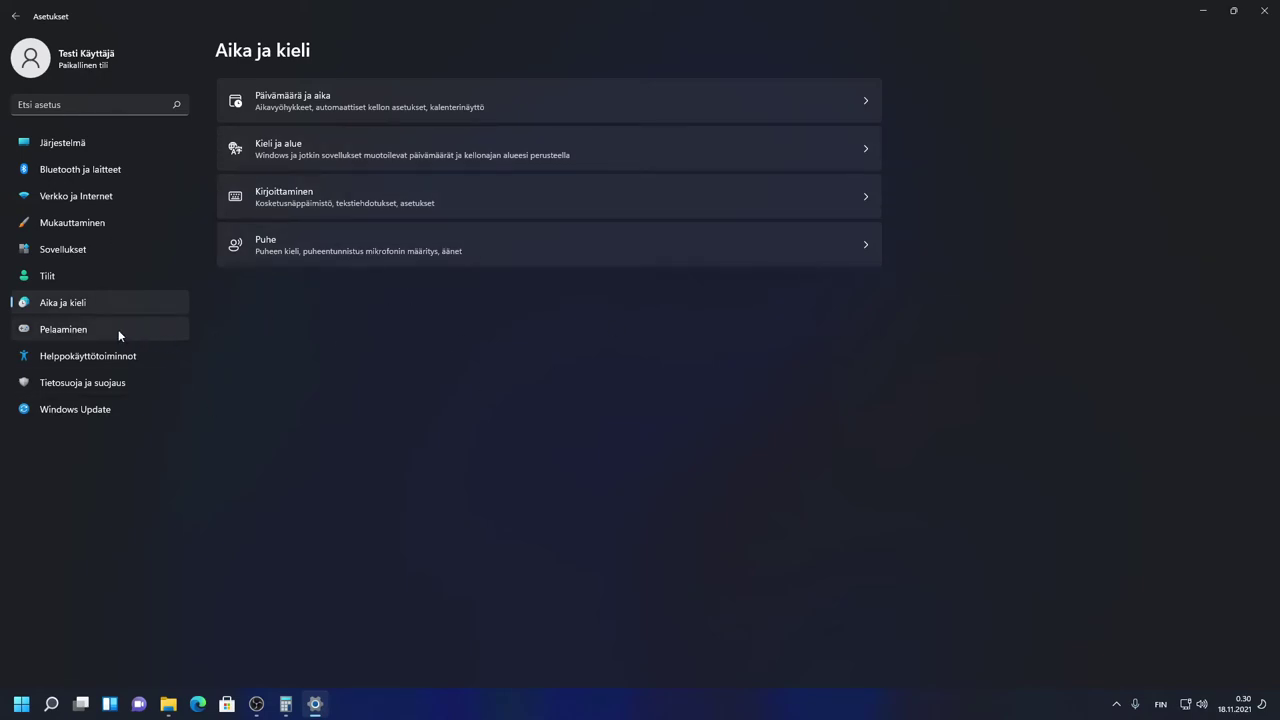
left_click(70, 407)
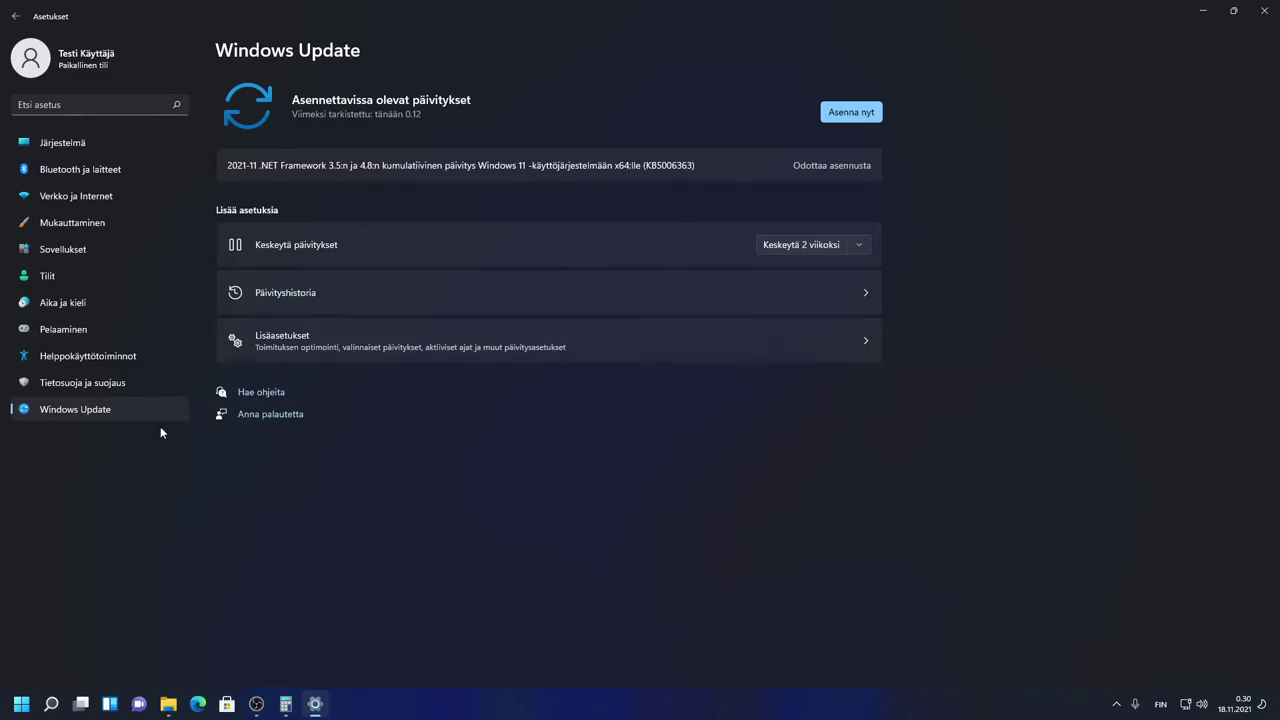
Step: Examine the security, Windows permission and app permission entries on the Tietosuoja ja suojaus page
left_click(102, 388)
scroll(261, 328, "down", 1)
scroll(262, 328, "down", 10)
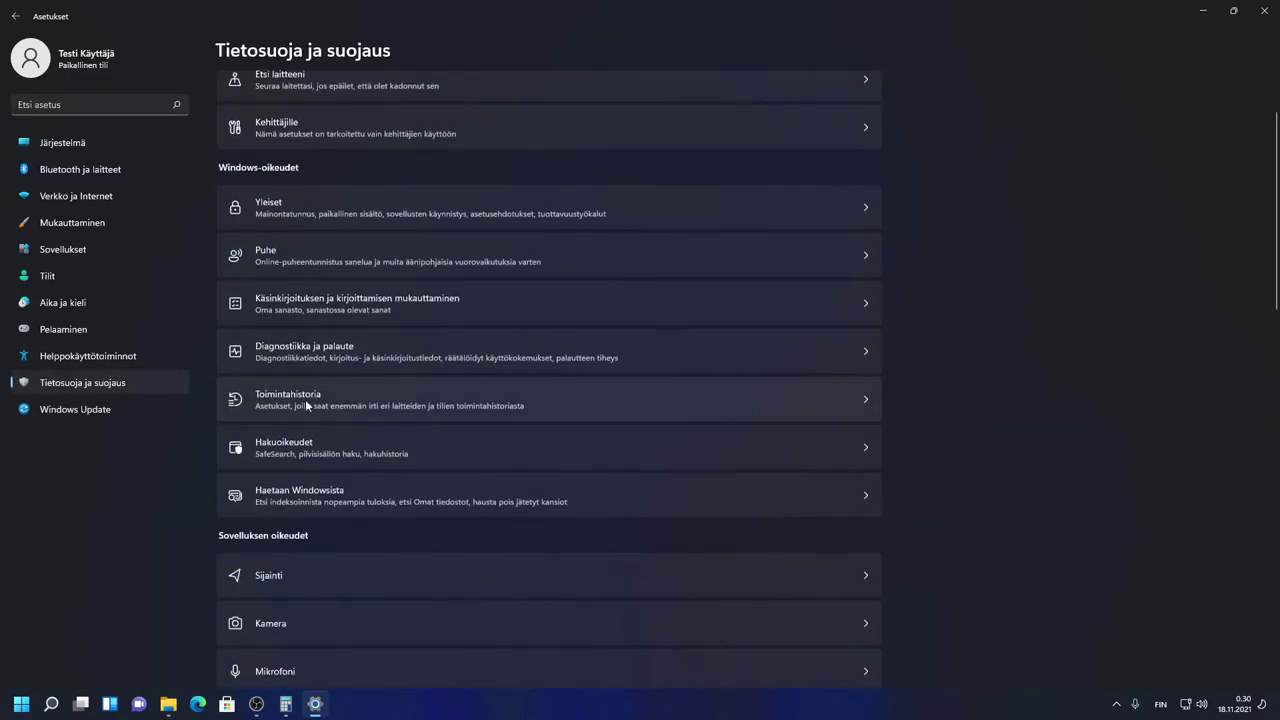
scroll(327, 429, "up", 10)
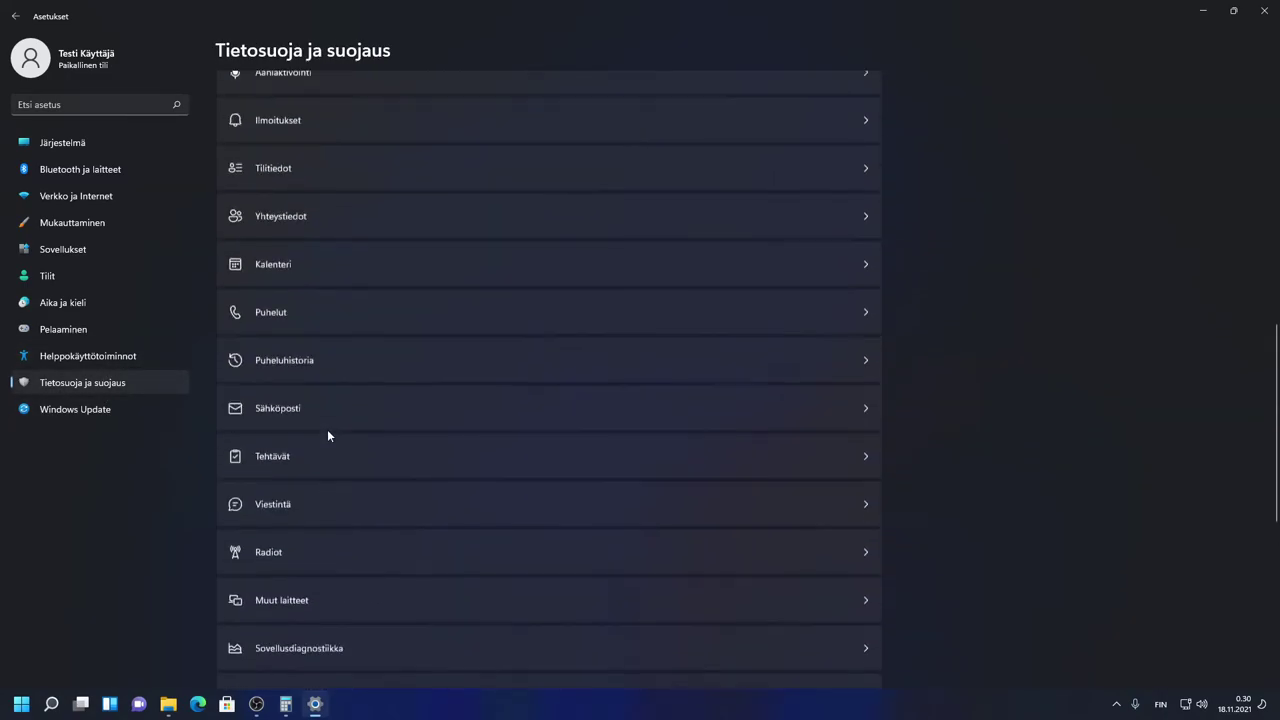
scroll(547, 305, "down", 2)
scroll(547, 305, "down", 4)
scroll(532, 386, "up", 7)
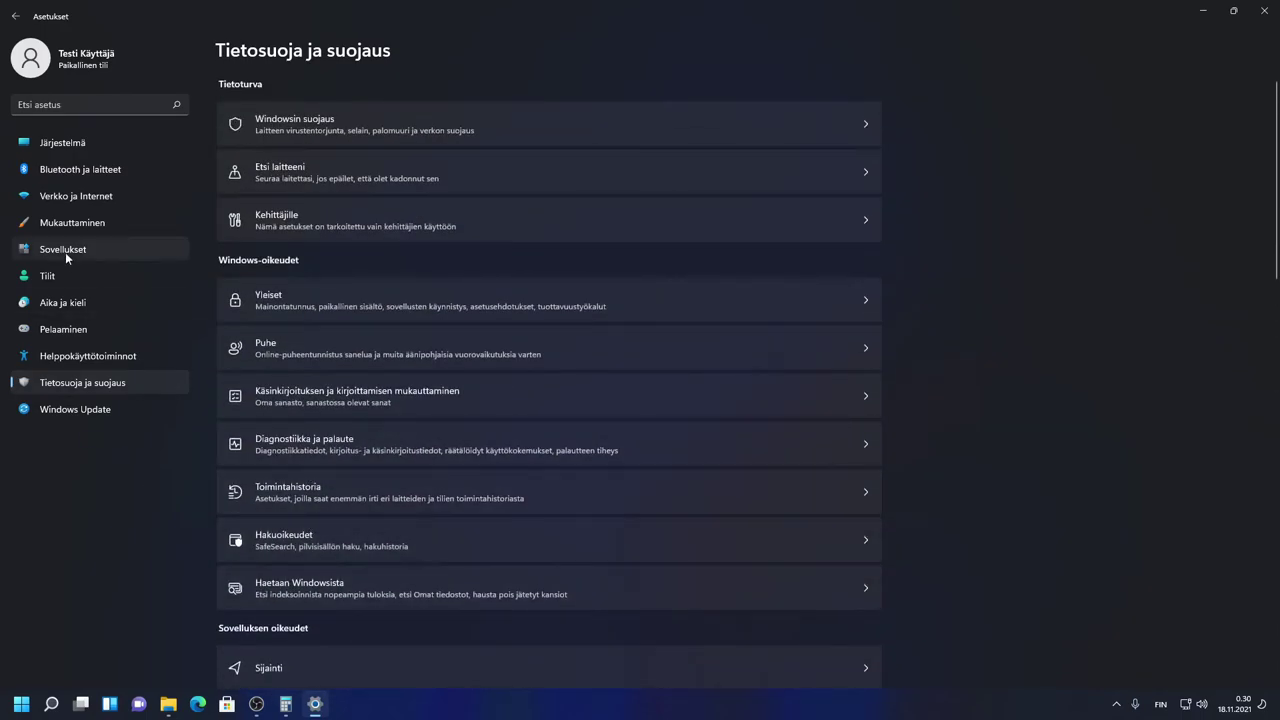
Step: View the Pelaaminen, Aika ja kieli and Sovellukset settings pages
left_click(63, 329)
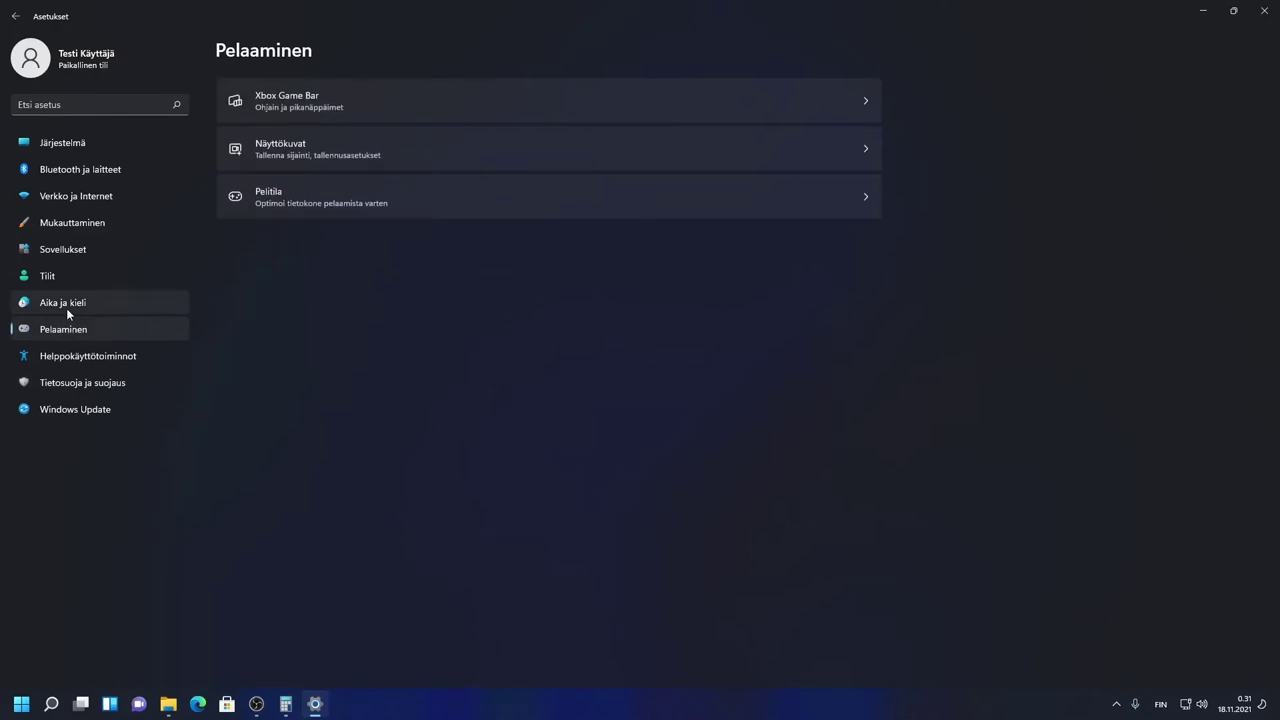
left_click(66, 302)
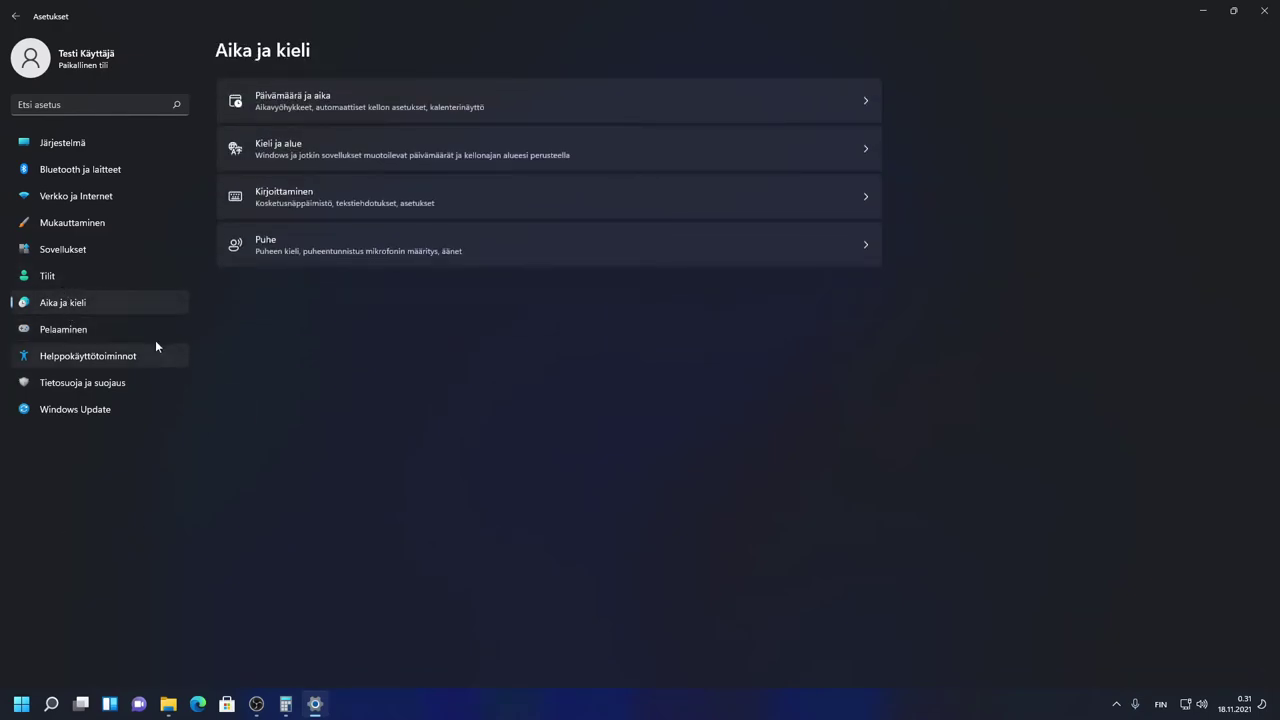
left_click(102, 248)
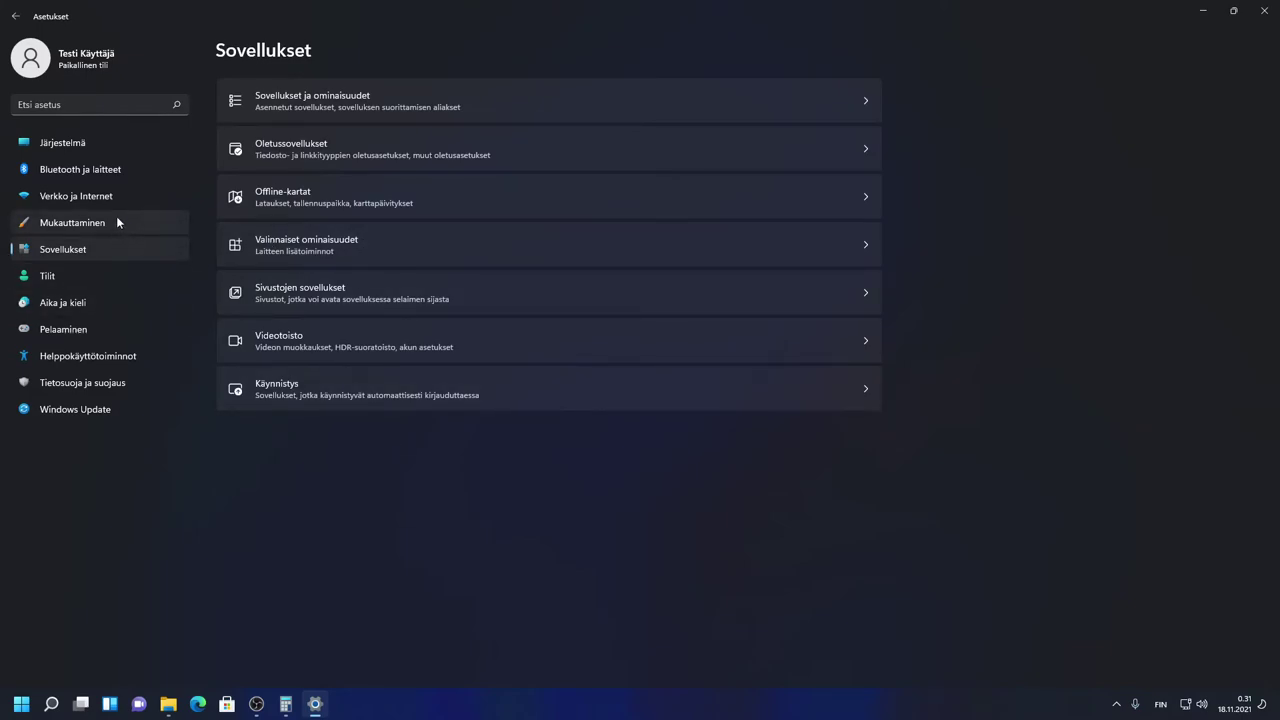
Step: Examine Windows Update's Lisäasetukset and the Palauttaminen (Recovery) options, and minimize the Asetukset window
left_click(108, 410)
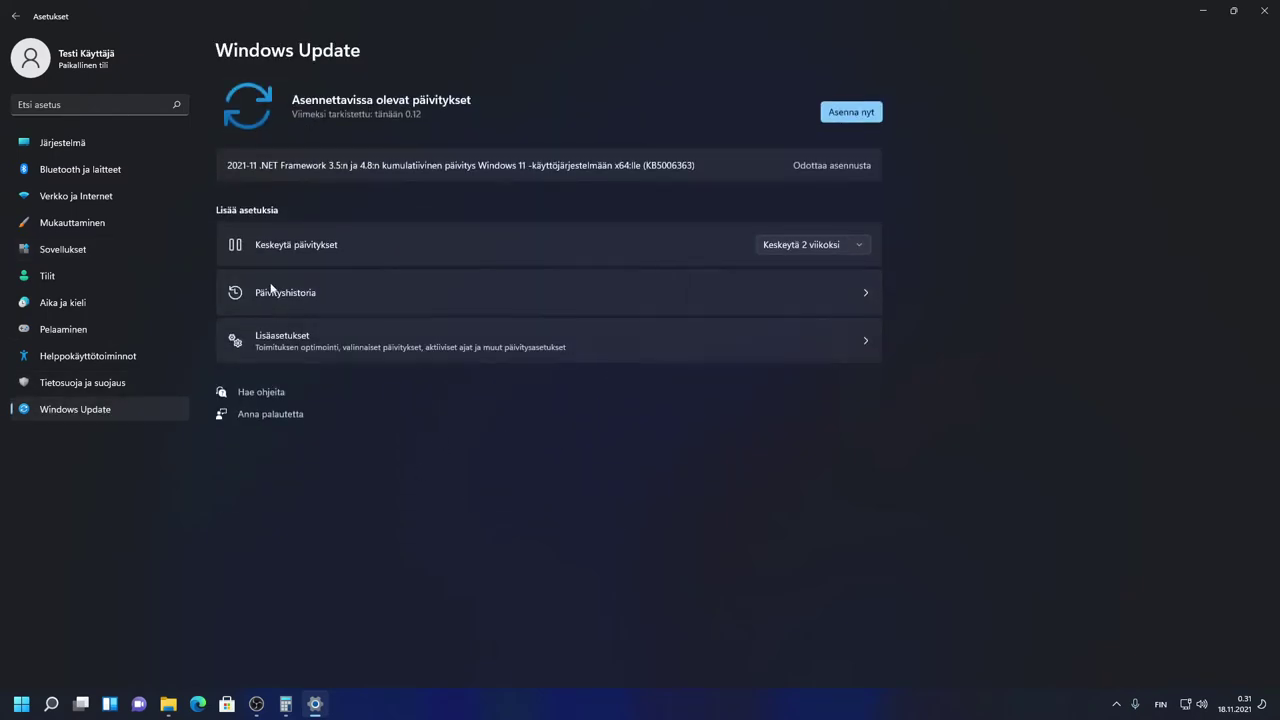
left_click(342, 355)
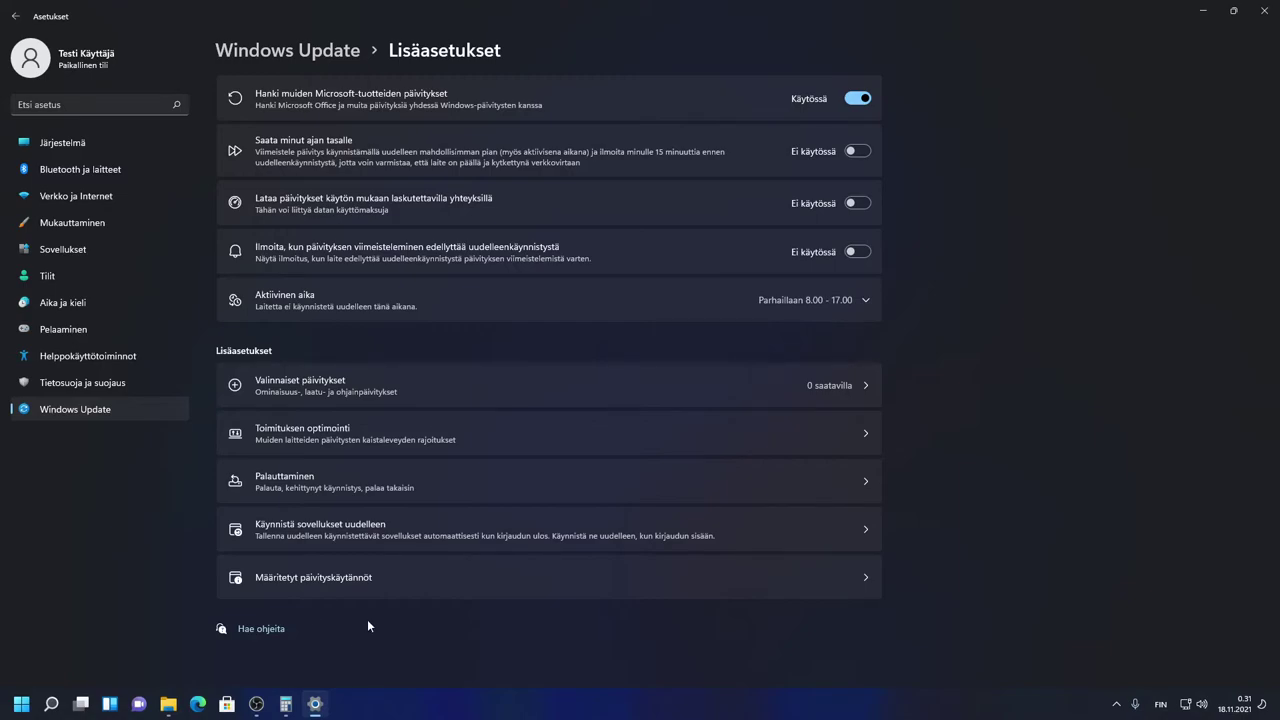
left_click(381, 483)
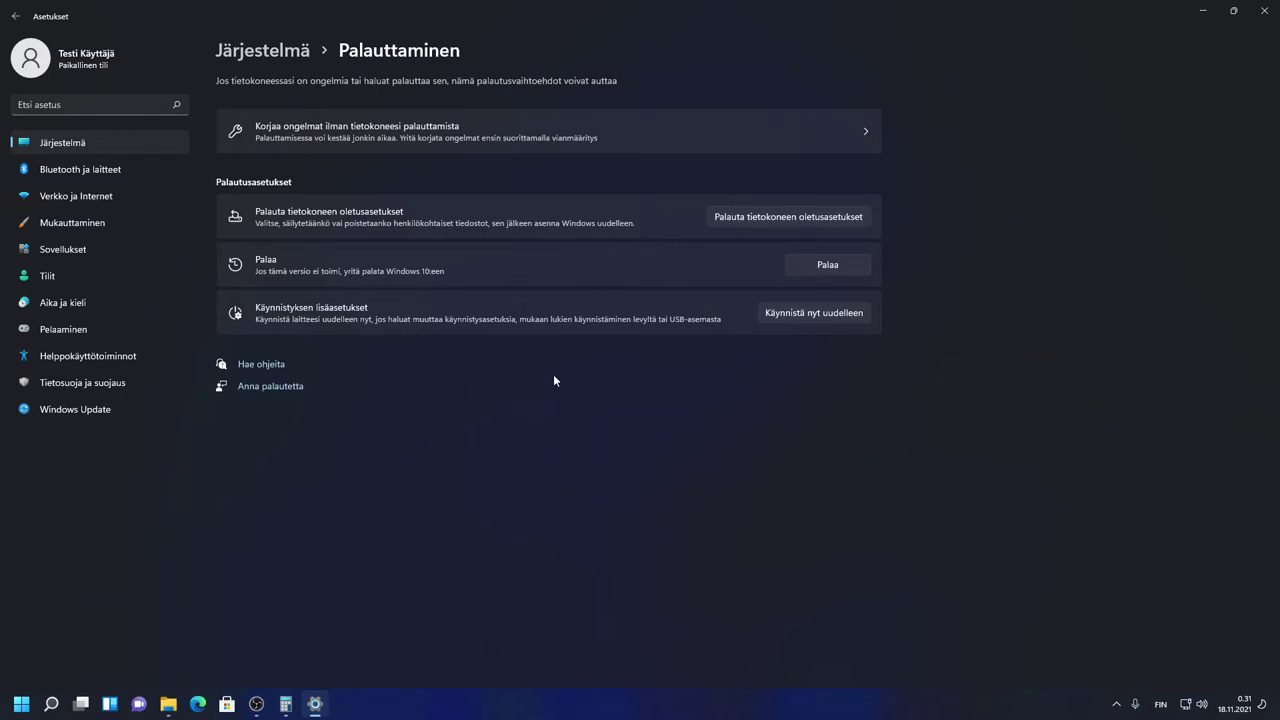
left_click(1203, 10)
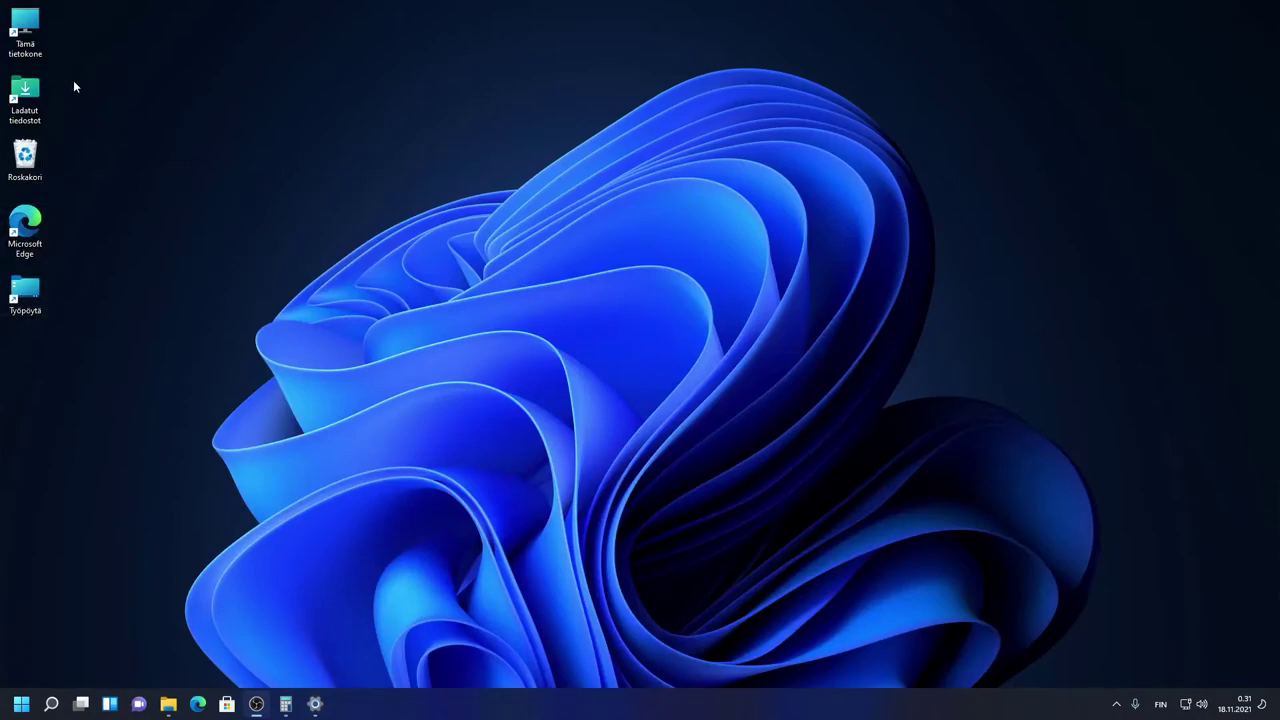
Step: Open the Ladatut tiedostot folder from the desktop and switch to the Tiedostot folder
double_click(22, 100)
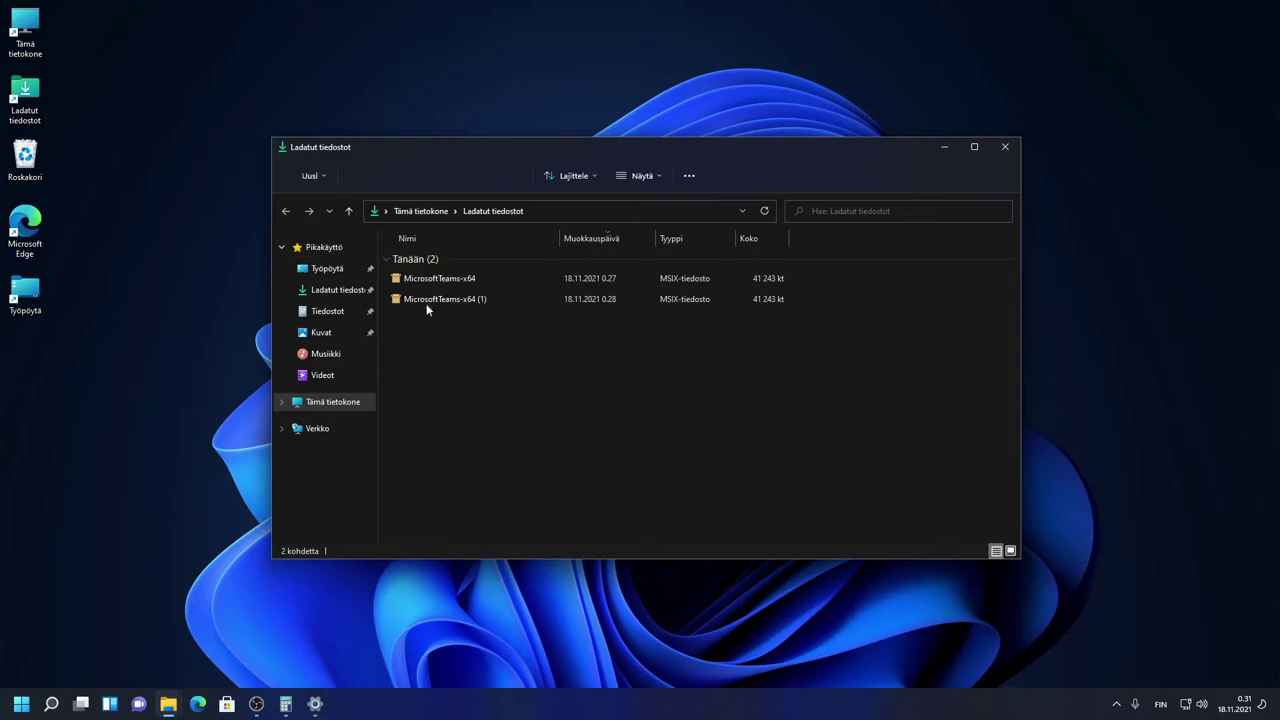
left_click(457, 274)
left_click(329, 312)
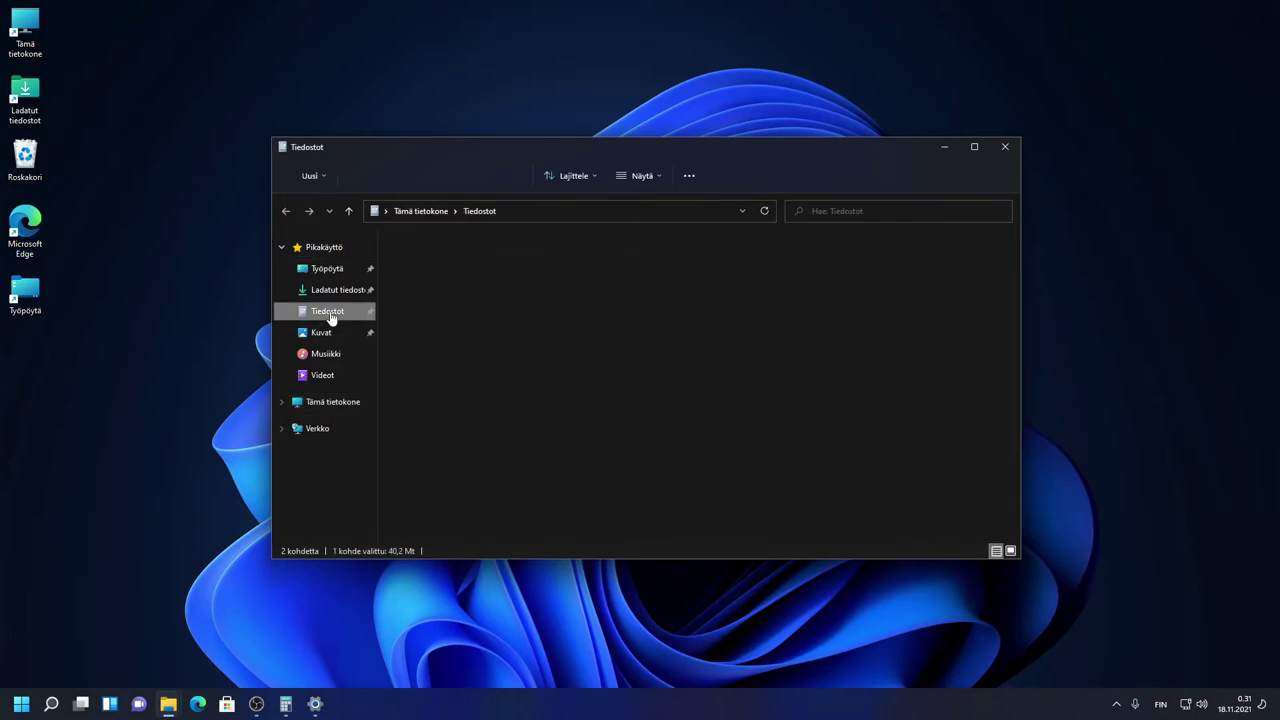
Step: Create a new Microsoft Word document in the Tiedostot folder, keeping its default name
left_click(301, 175)
left_click(450, 172)
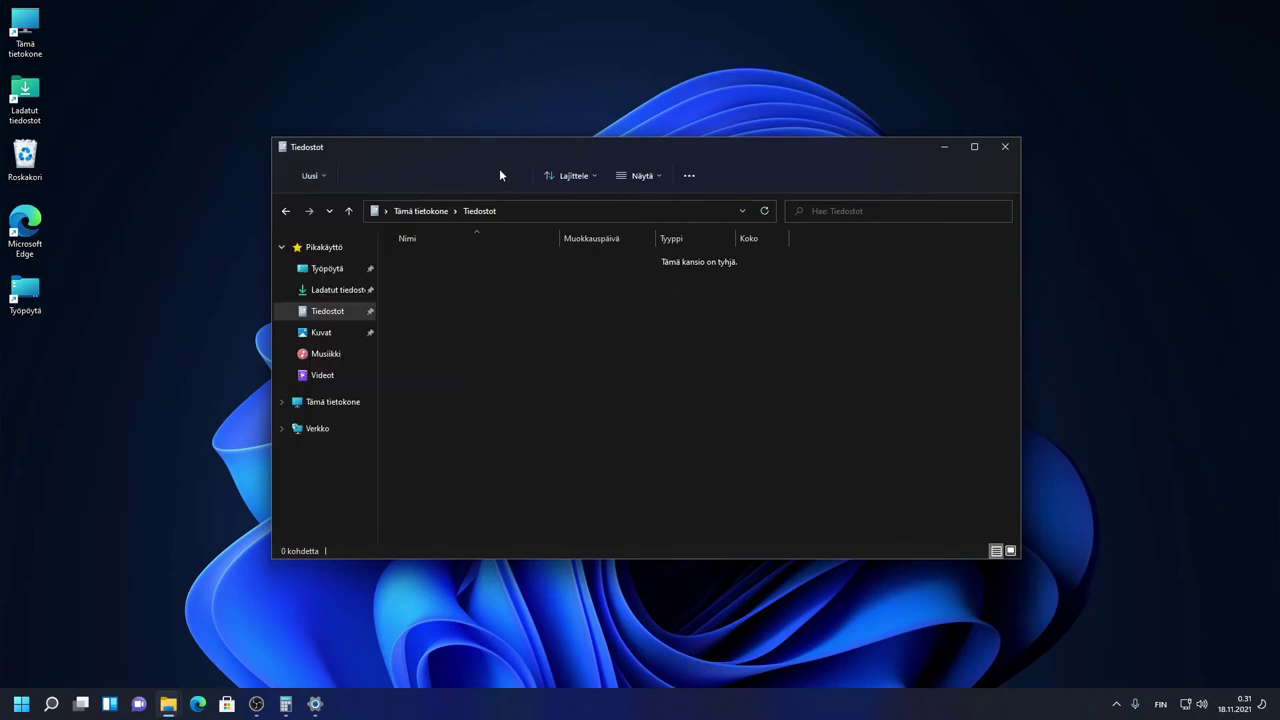
left_click(313, 181)
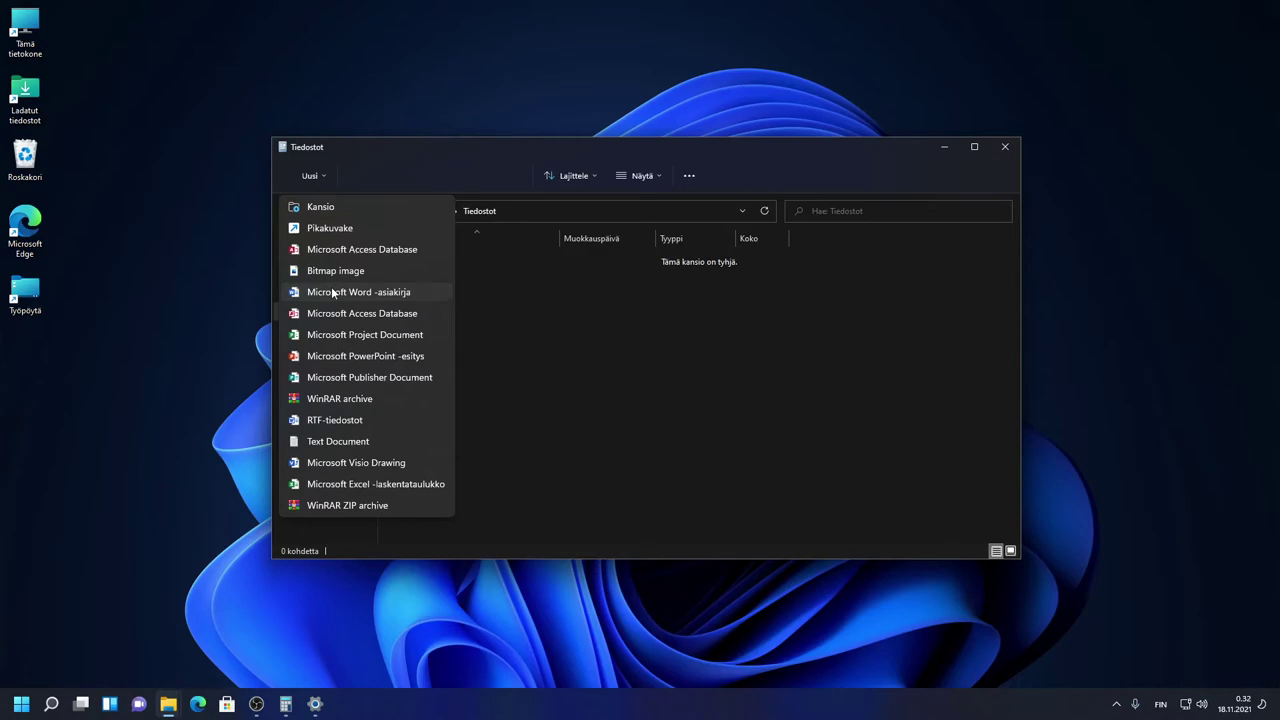
left_click(331, 291)
left_click(500, 371)
left_click(486, 267)
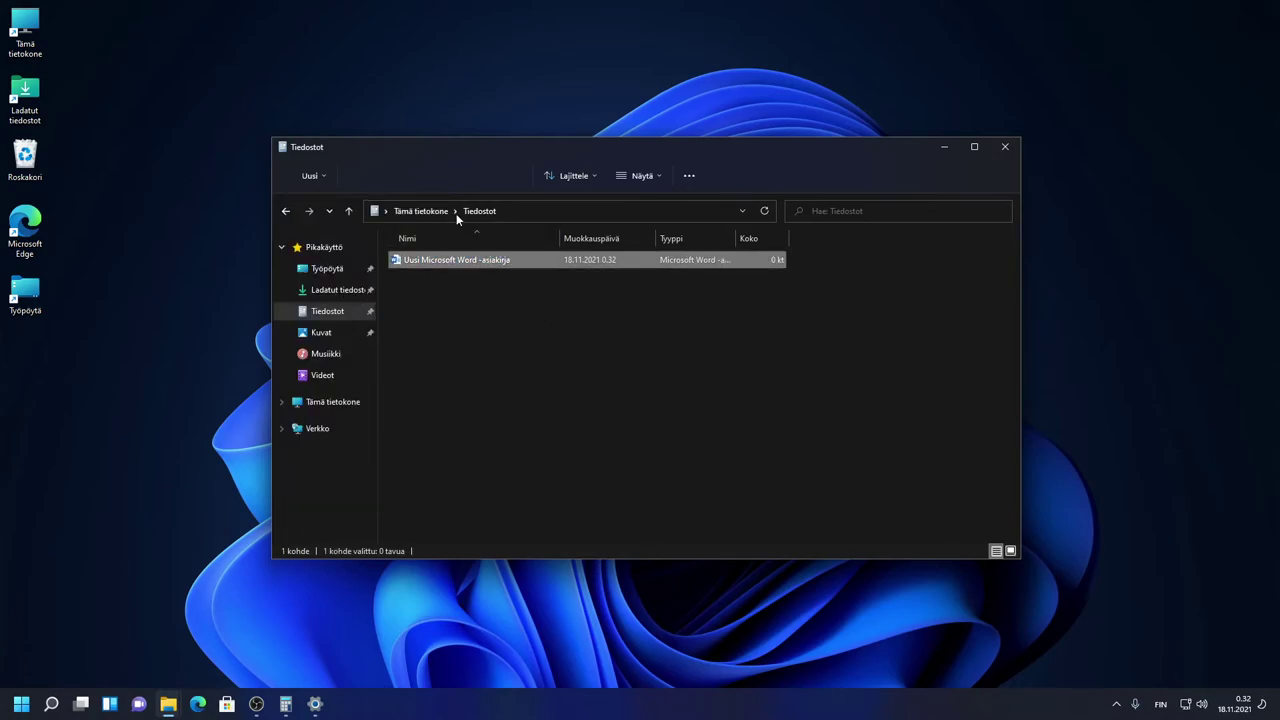
Step: Examine the additional File Explorer commands available for the selected Word document, such as Pakkaa ZIP-tiedostoksi and Kopioi polku
left_click(692, 176)
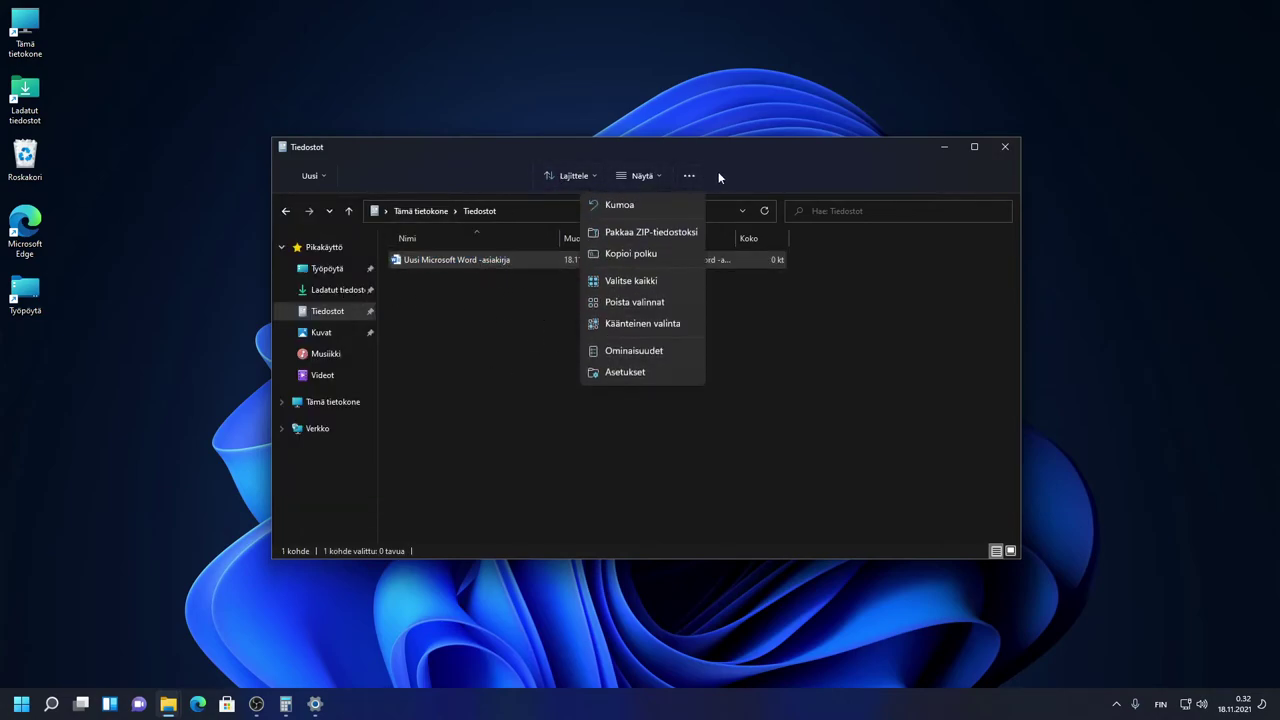
left_click(689, 176)
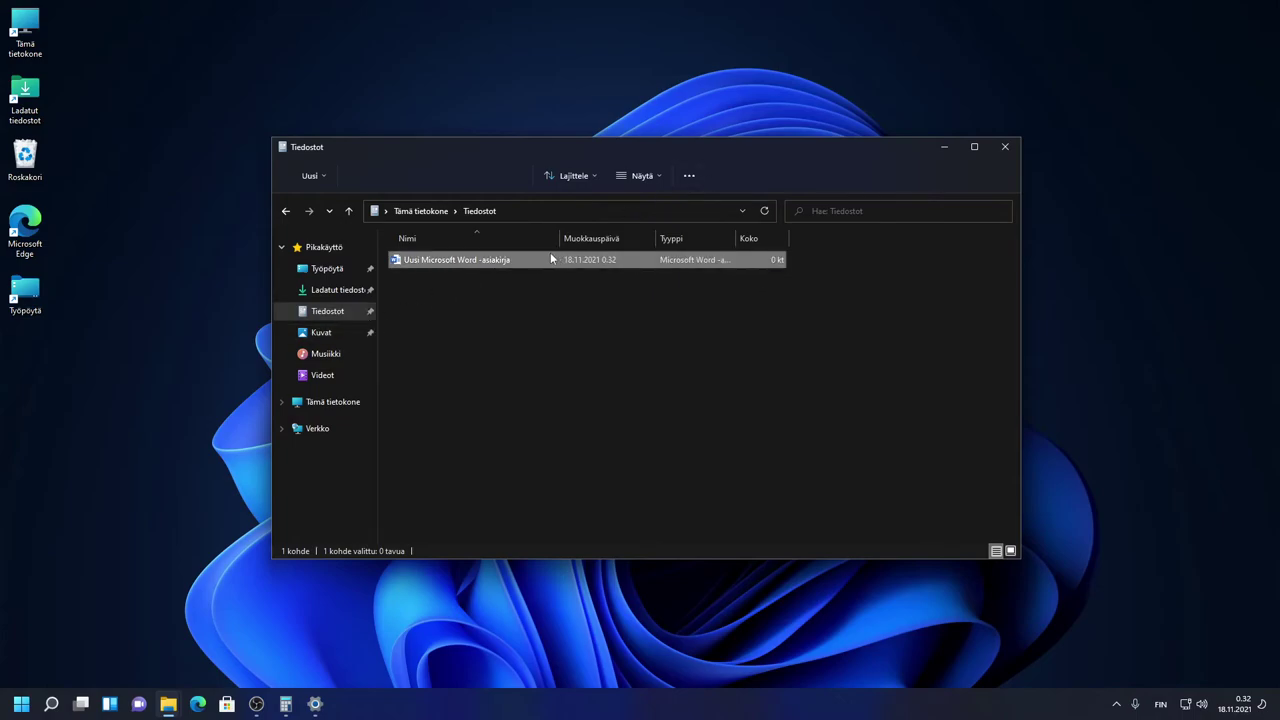
left_click(690, 176)
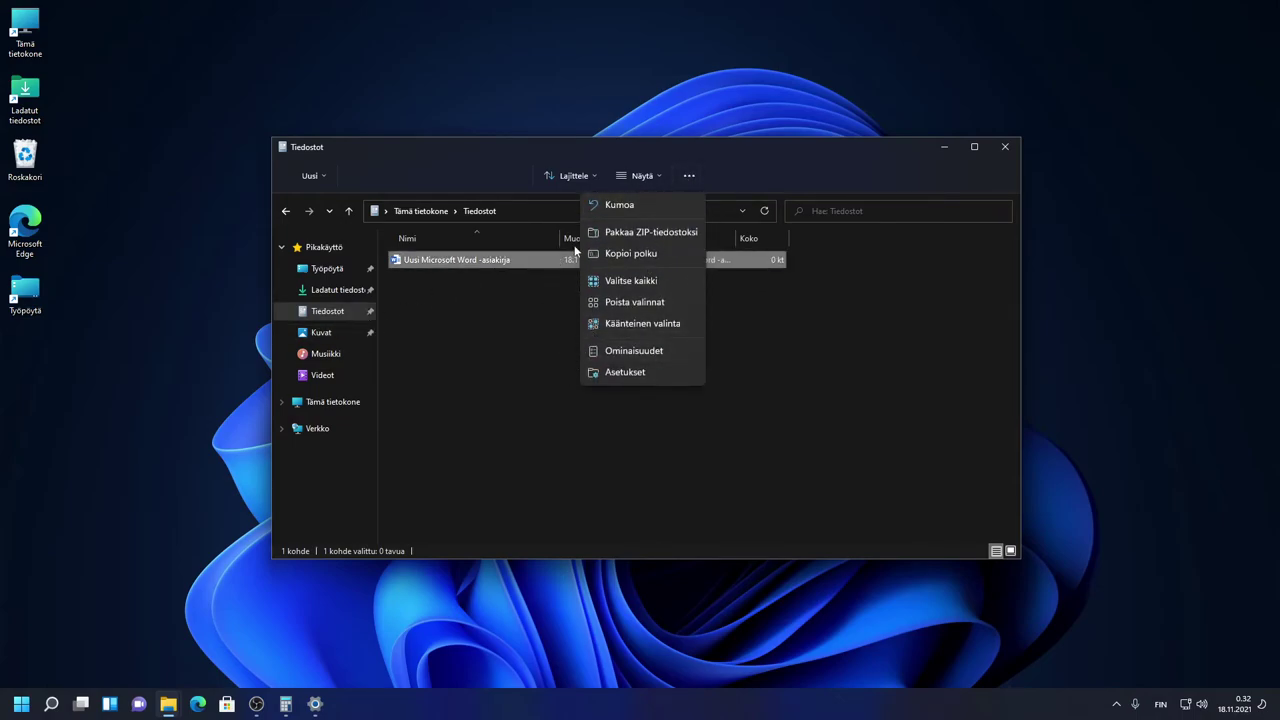
left_click(376, 173)
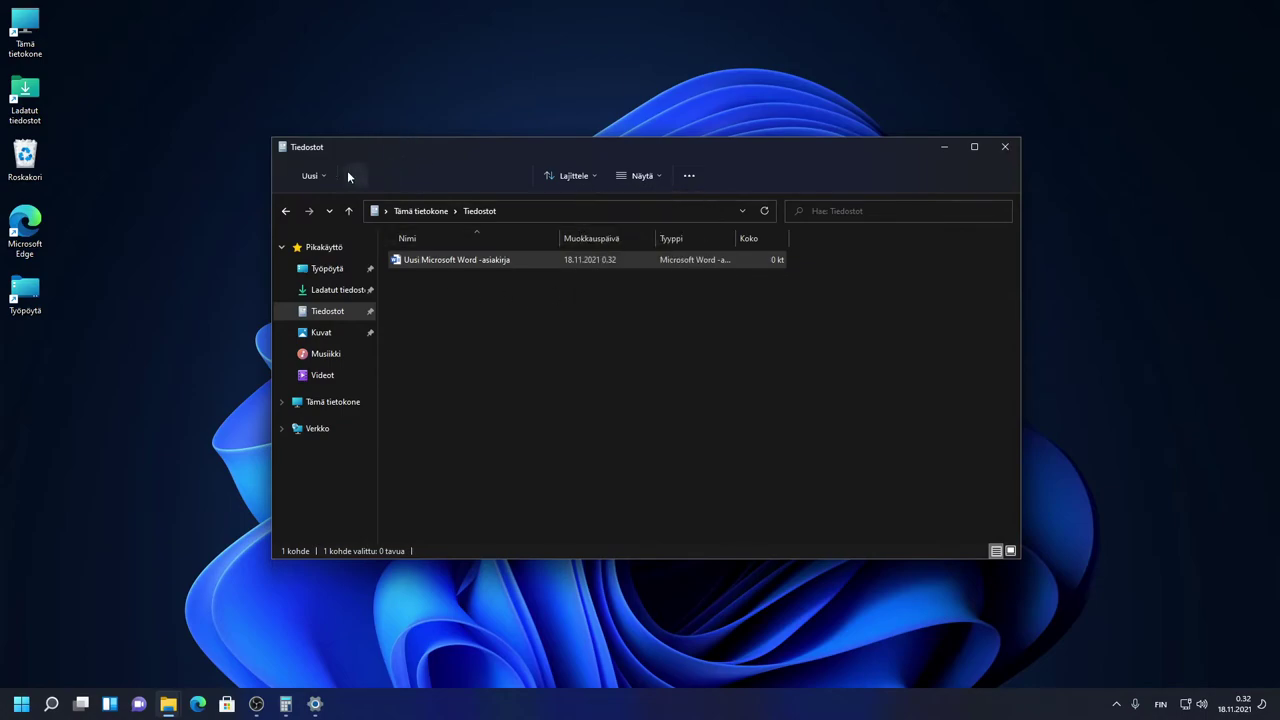
Step: Maximize the File Explorer window and open Ladatut tiedostot through its shortcut in the Työpöytä folder
left_click(974, 146)
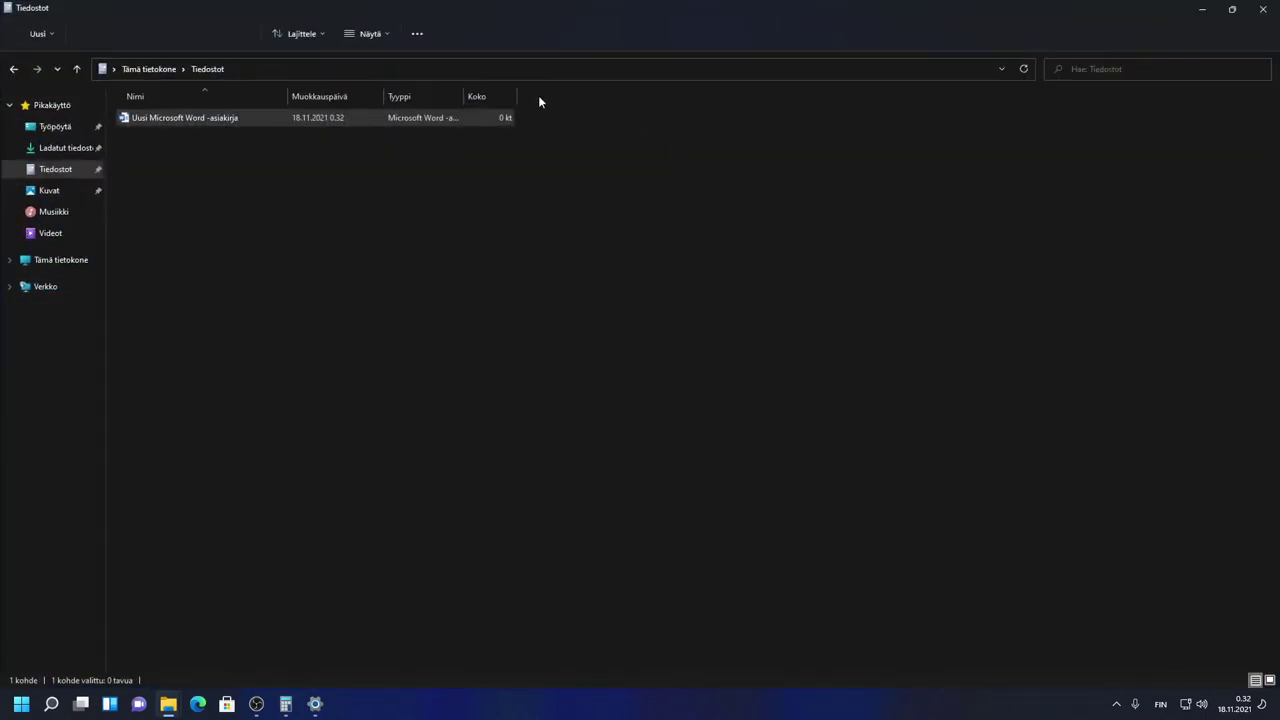
left_click(62, 128)
left_click(158, 122)
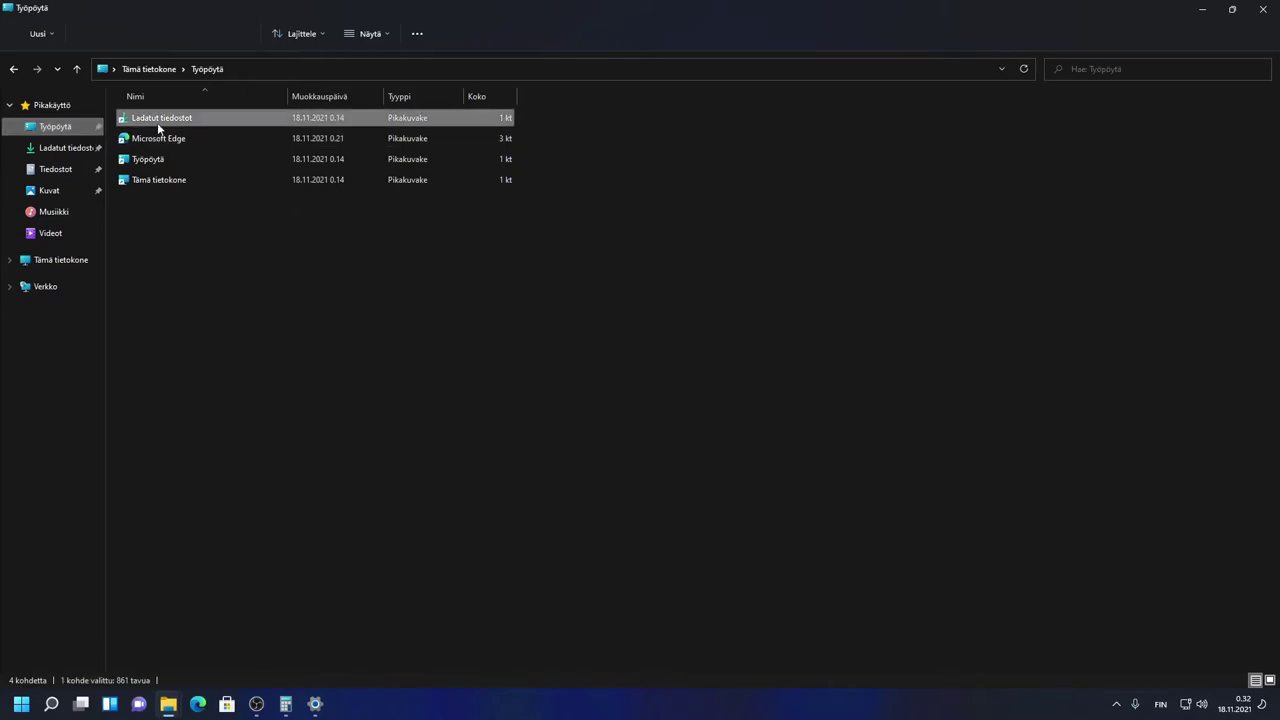
double_click(158, 122)
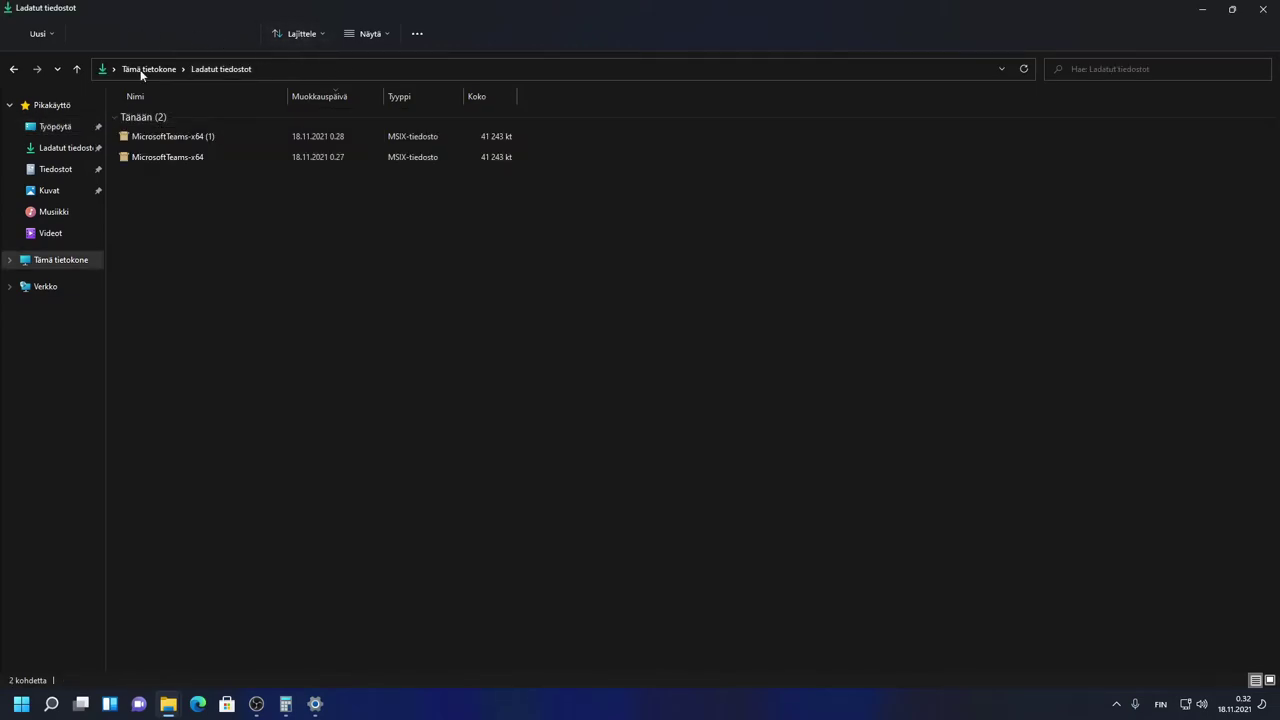
Step: View the new and the extended context options for the MicrosoftTeams-x64 (1) file, and minimize the File Explorer window
left_click(162, 138)
right_click(164, 142)
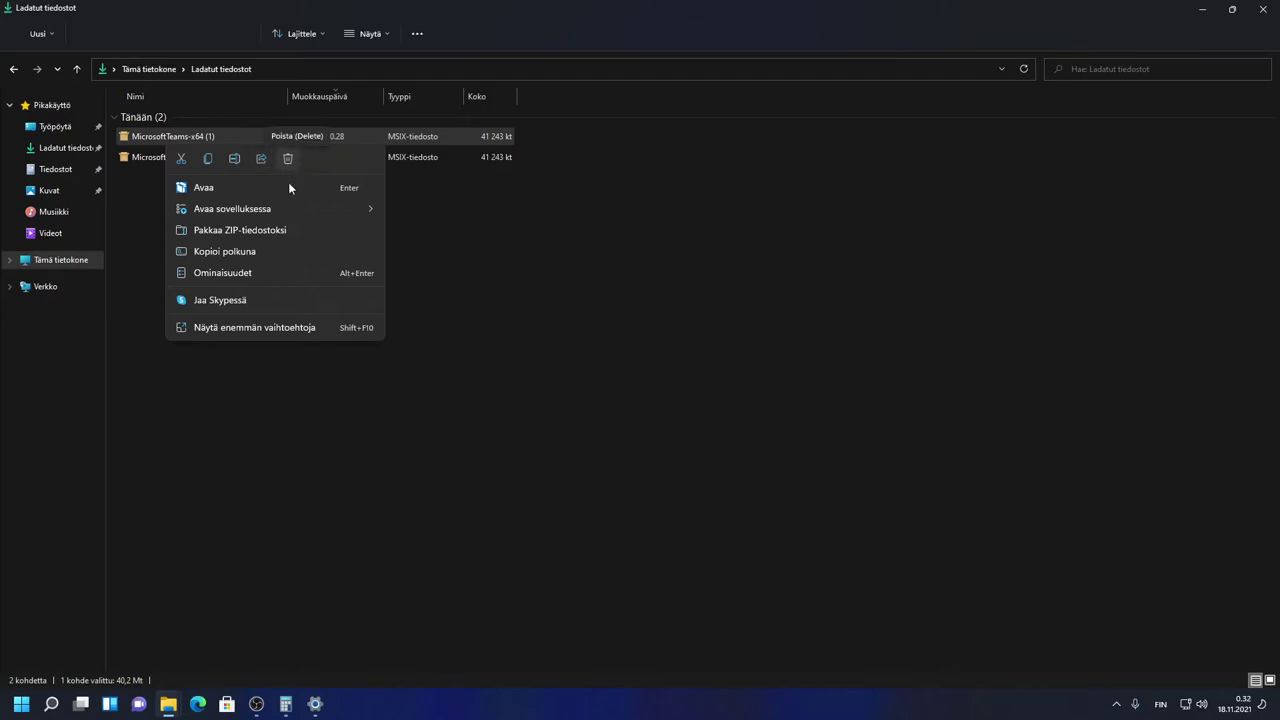
left_click(239, 328)
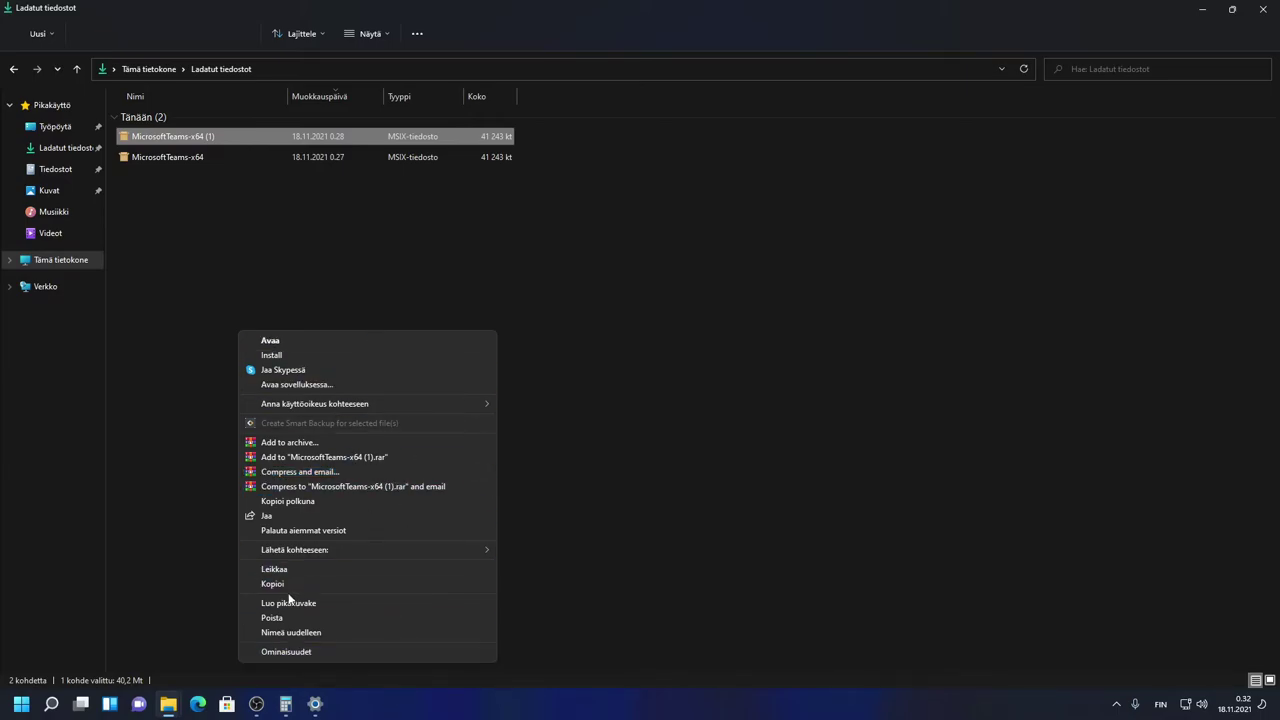
left_click(420, 356)
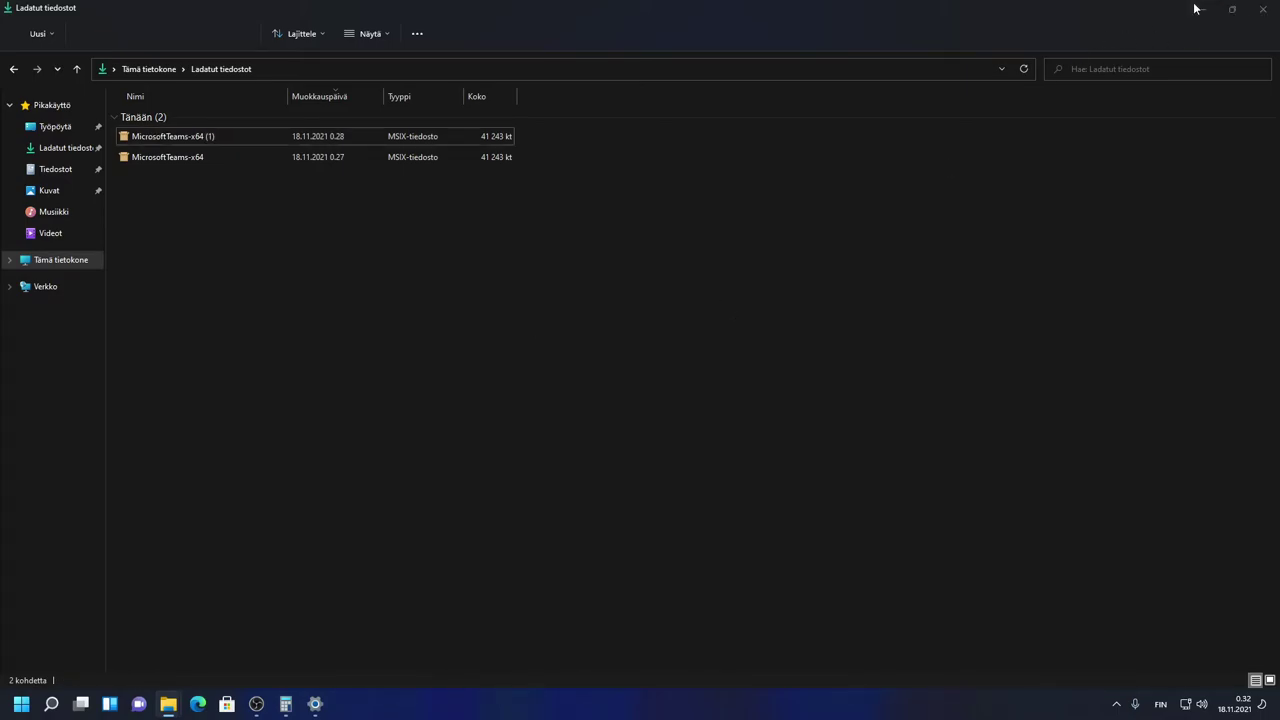
left_click(1212, 16)
Step: Compare the desktop's new context options with the extended classic ones under Näytä enemmän vaihtoehtoja
right_click(668, 63)
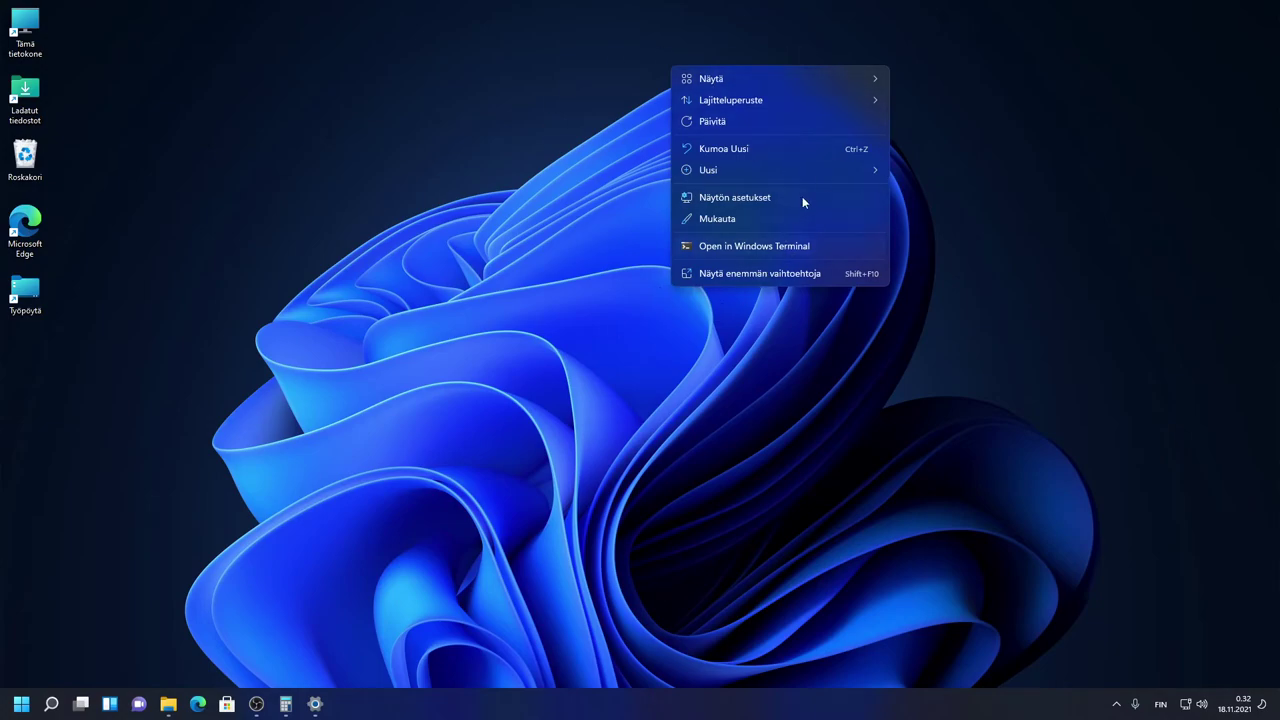
left_click(741, 280)
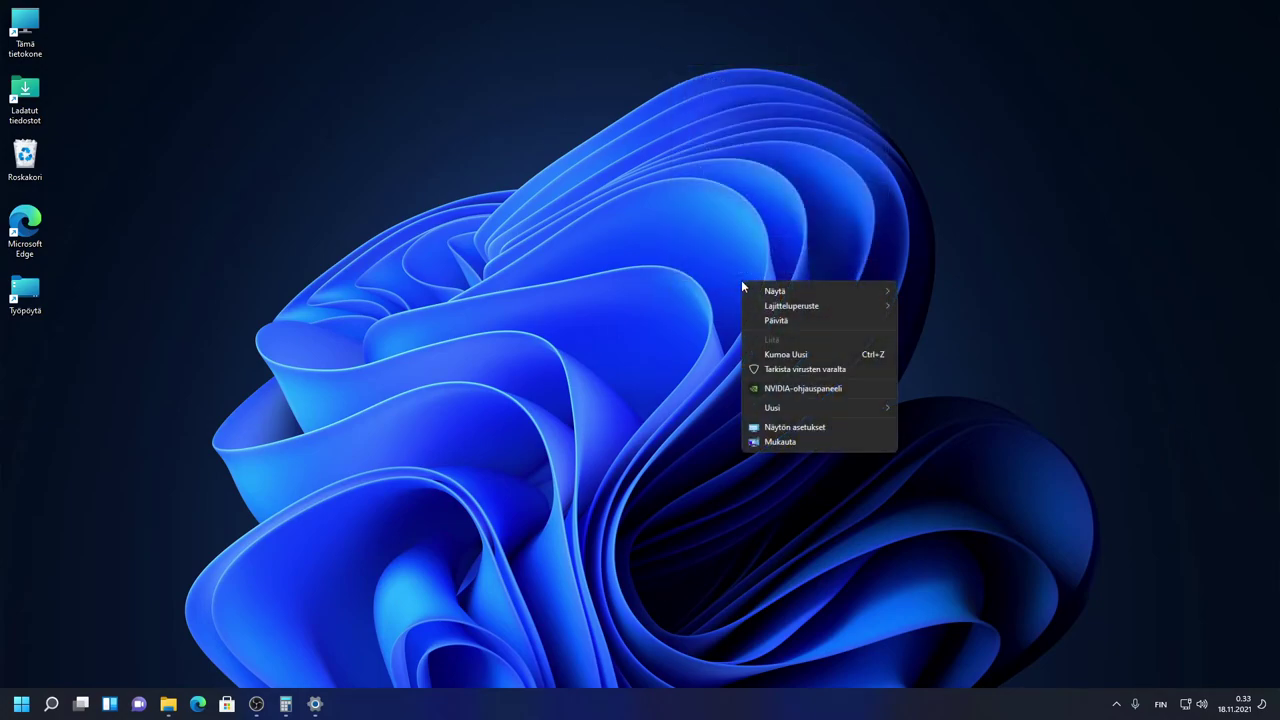
right_click(621, 153)
left_click(688, 363)
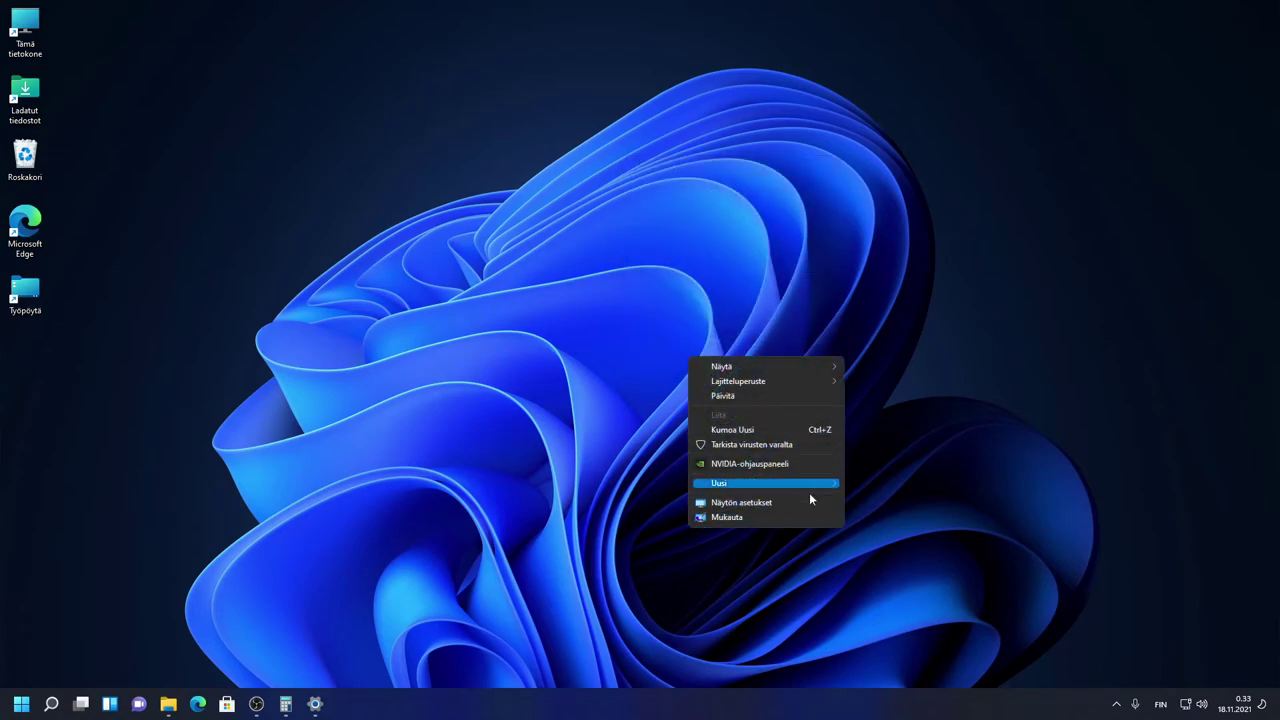
right_click(679, 224)
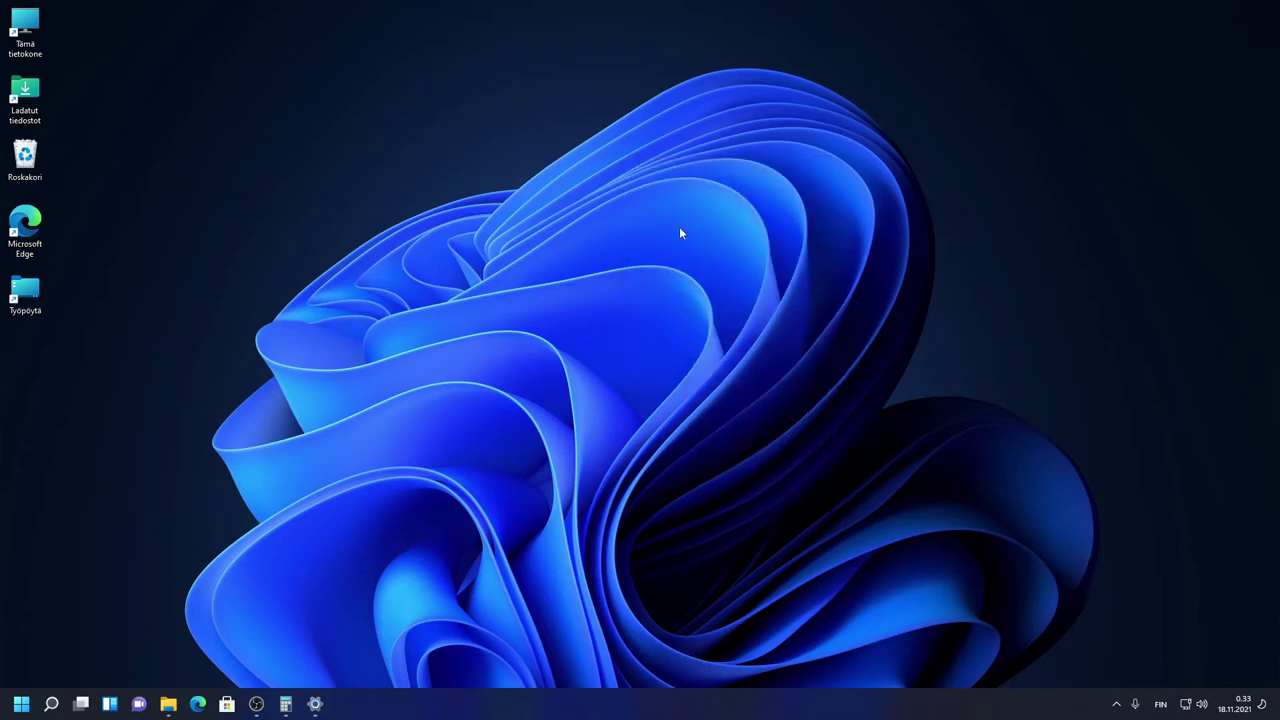
Step: Open the Mukauttaminen settings page from the desktop, and minimize the Asetukset window
right_click(679, 224)
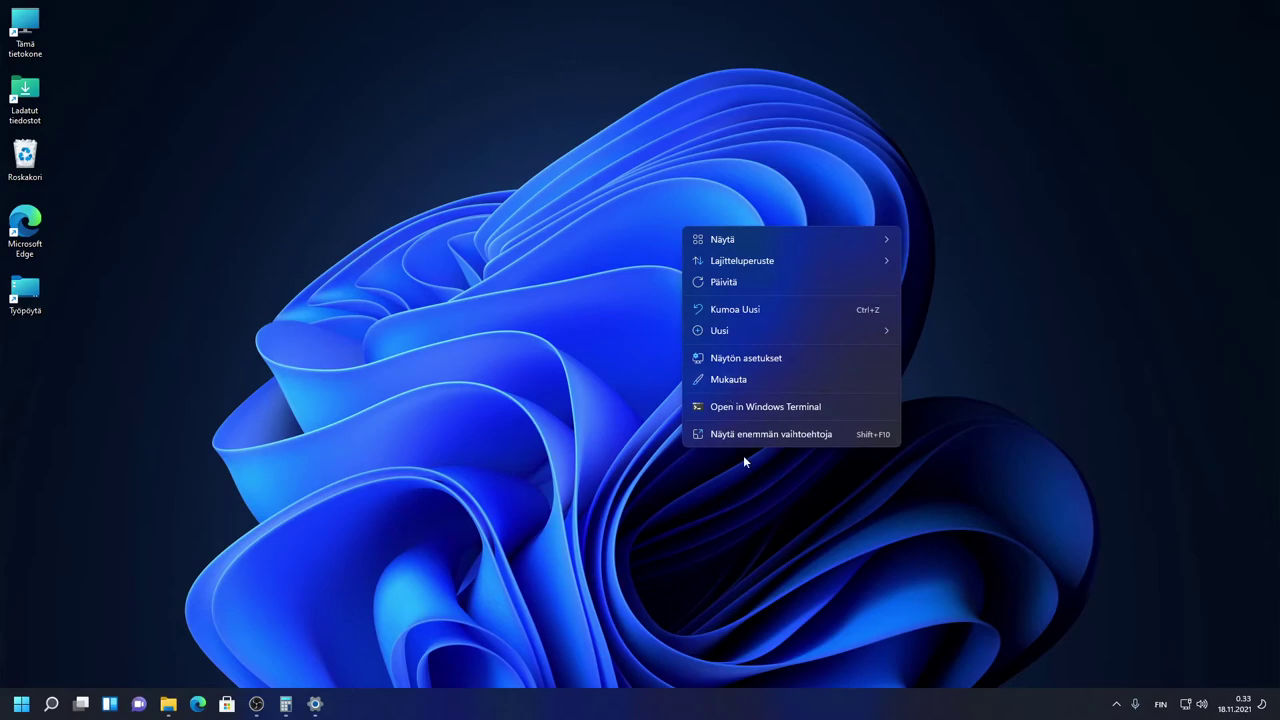
left_click(746, 381)
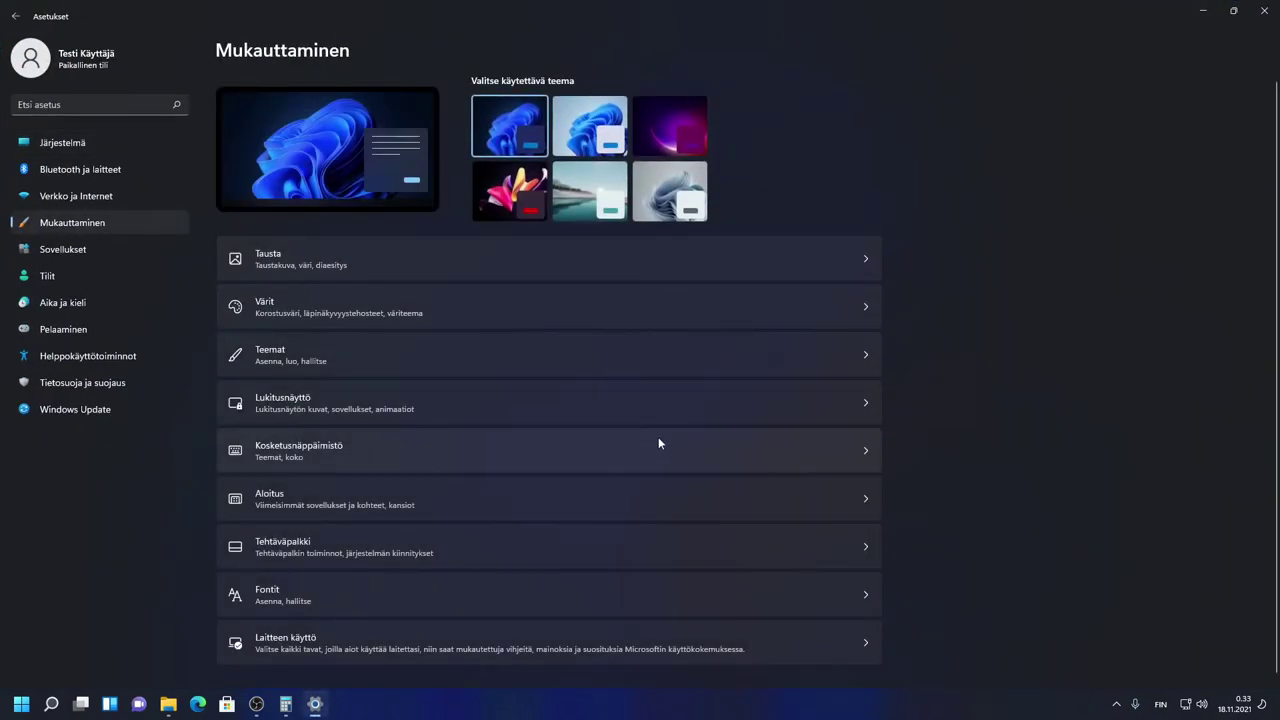
left_click(1203, 10)
Step: View the desktop's Uusi, Lajitteluperuste and Näytä context options, and dismiss them
right_click(537, 131)
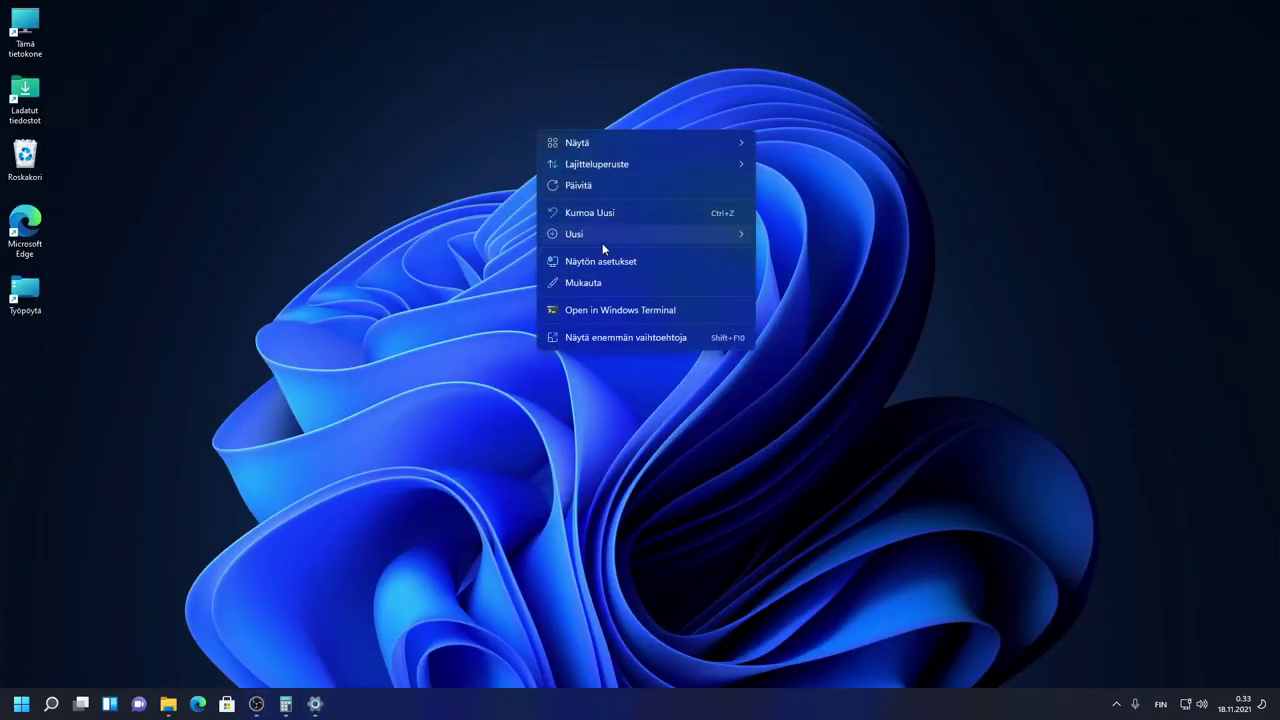
mouse_move(602, 243)
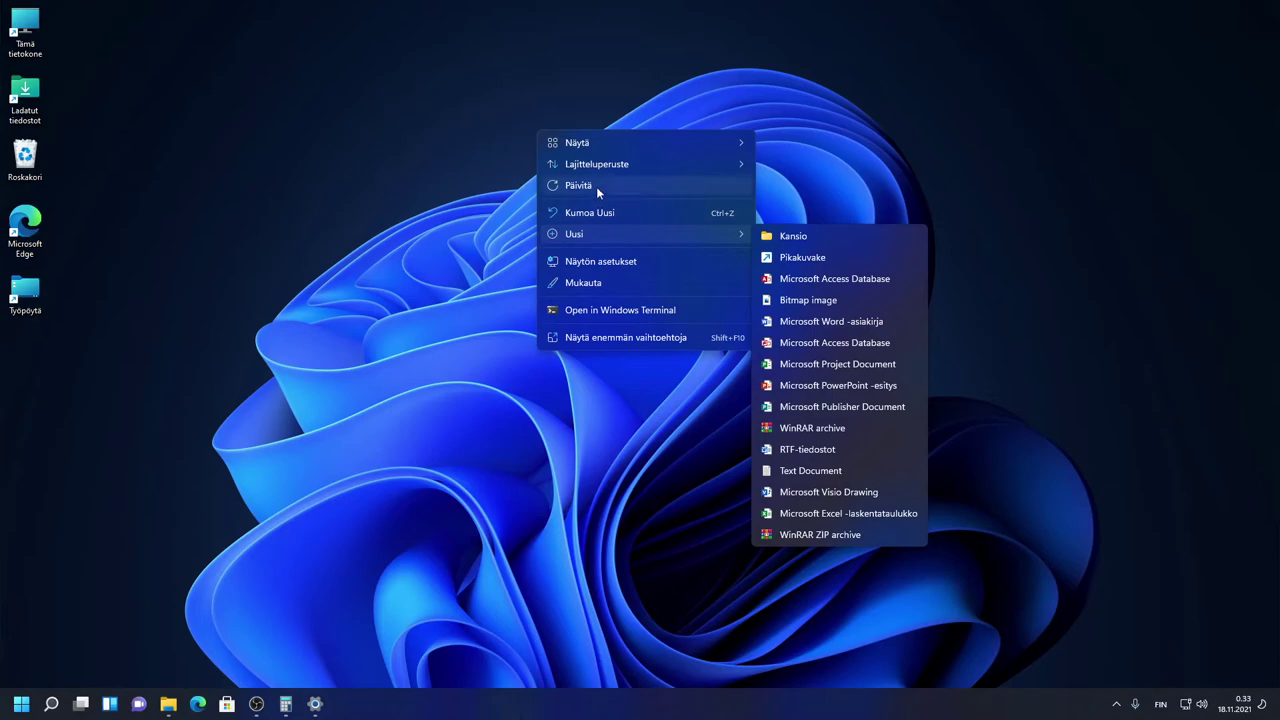
mouse_move(594, 165)
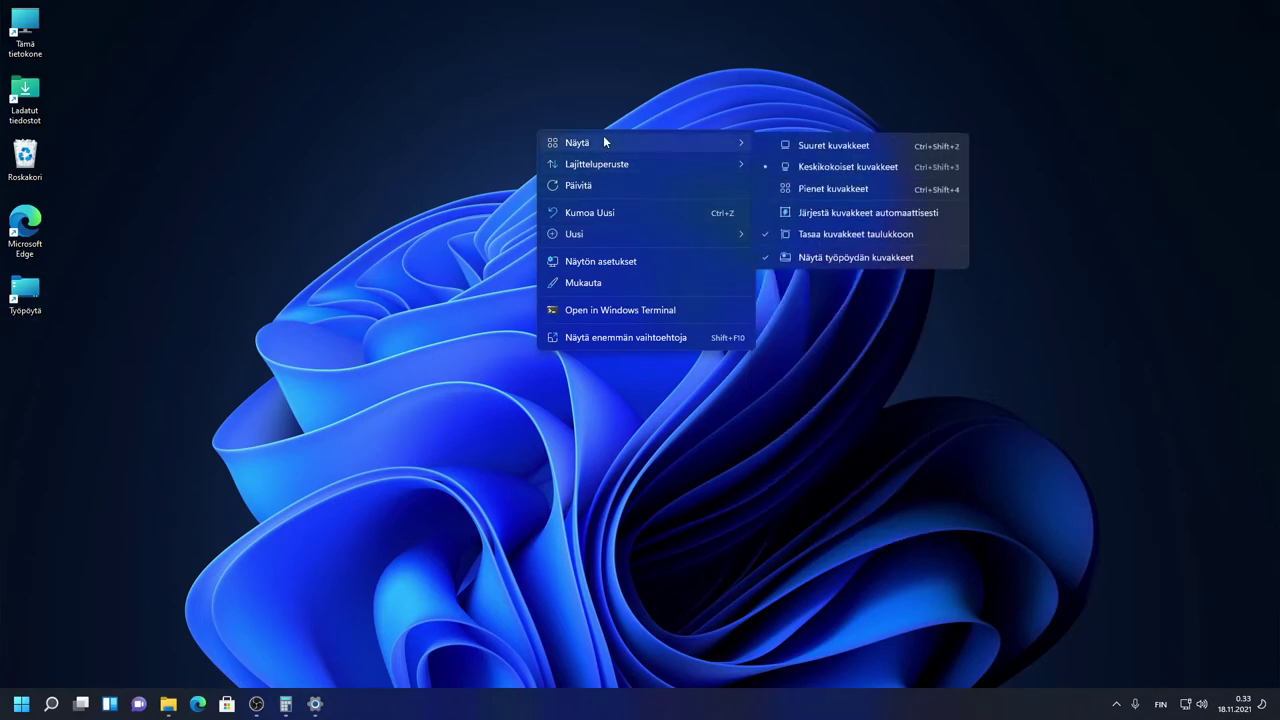
left_click(491, 106)
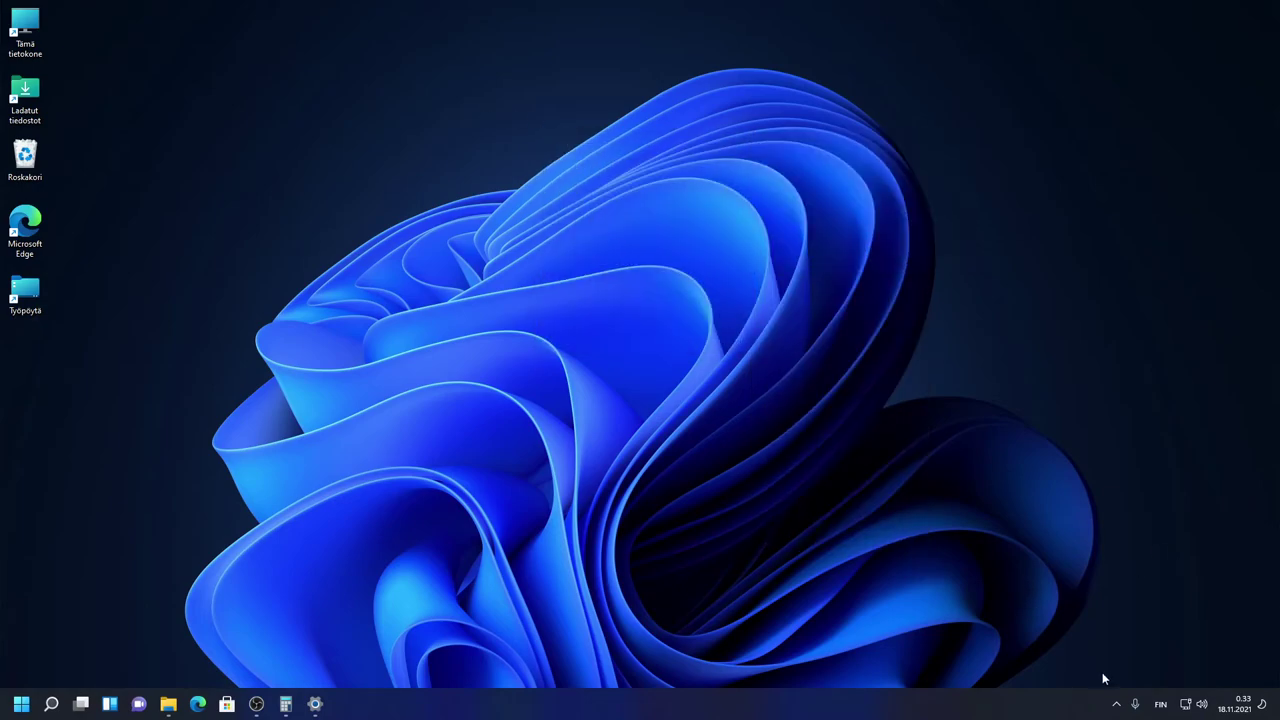
Step: Examine the hidden system tray icons on the taskbar, and close their overflow area
left_click(1114, 704)
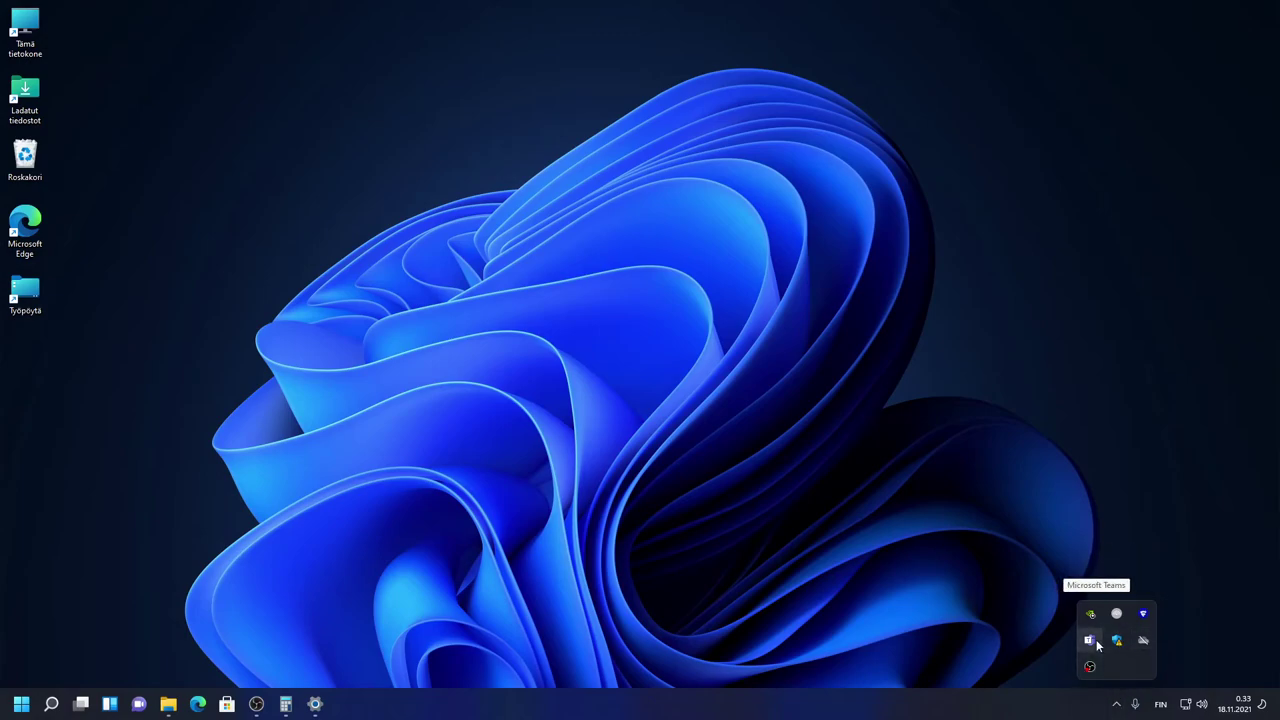
left_click(1115, 705)
left_click(1115, 705)
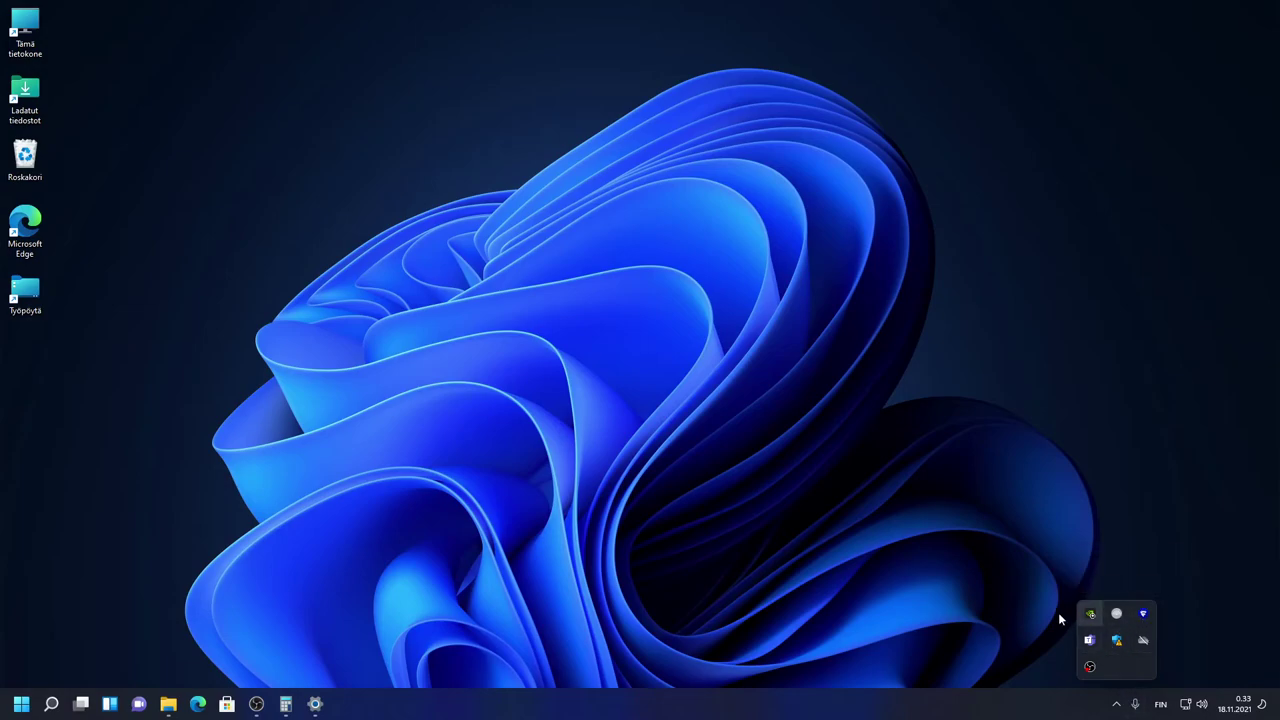
left_click(852, 492)
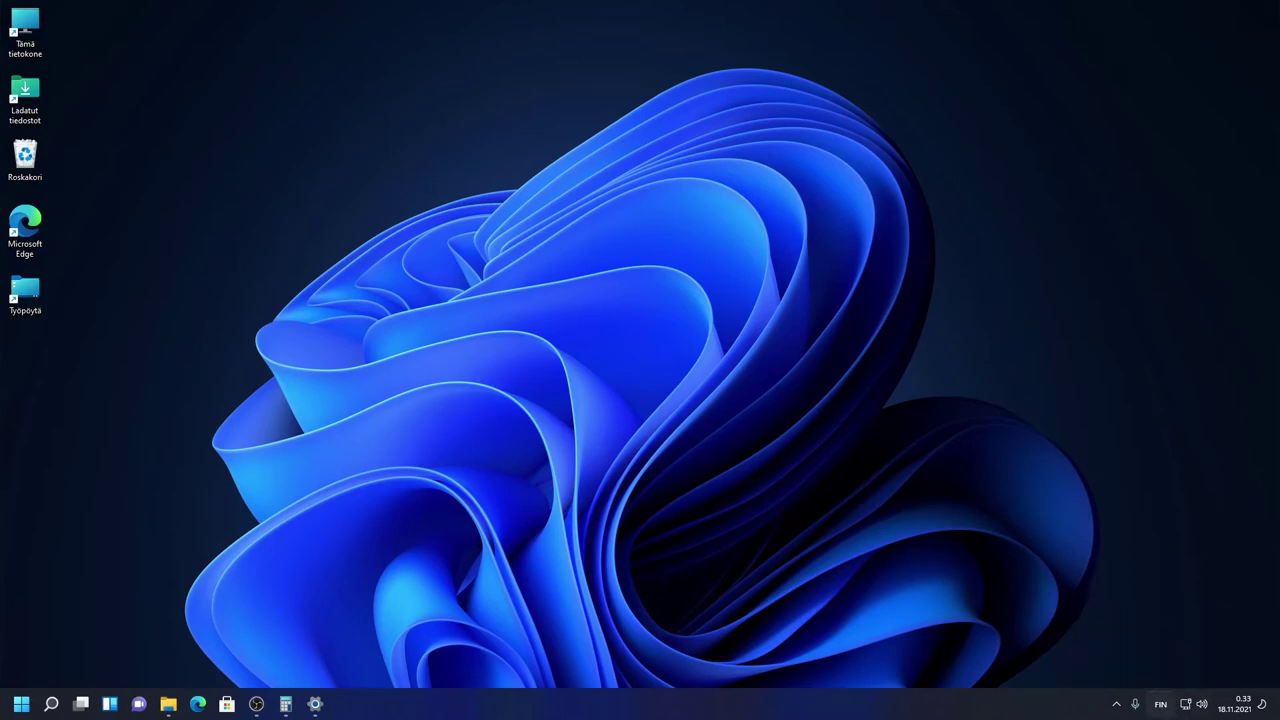
Step: Review the notifications in the notification center and clear them all
left_click(1238, 706)
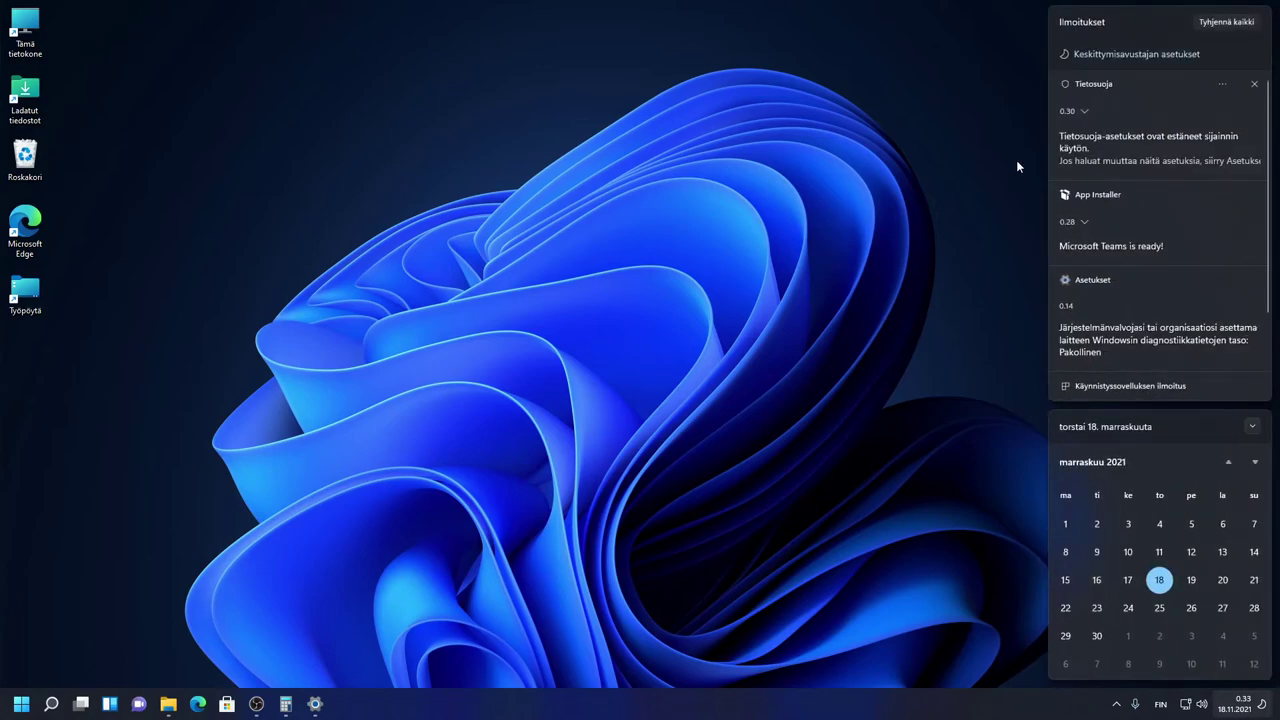
scroll(1214, 333, "down", 2)
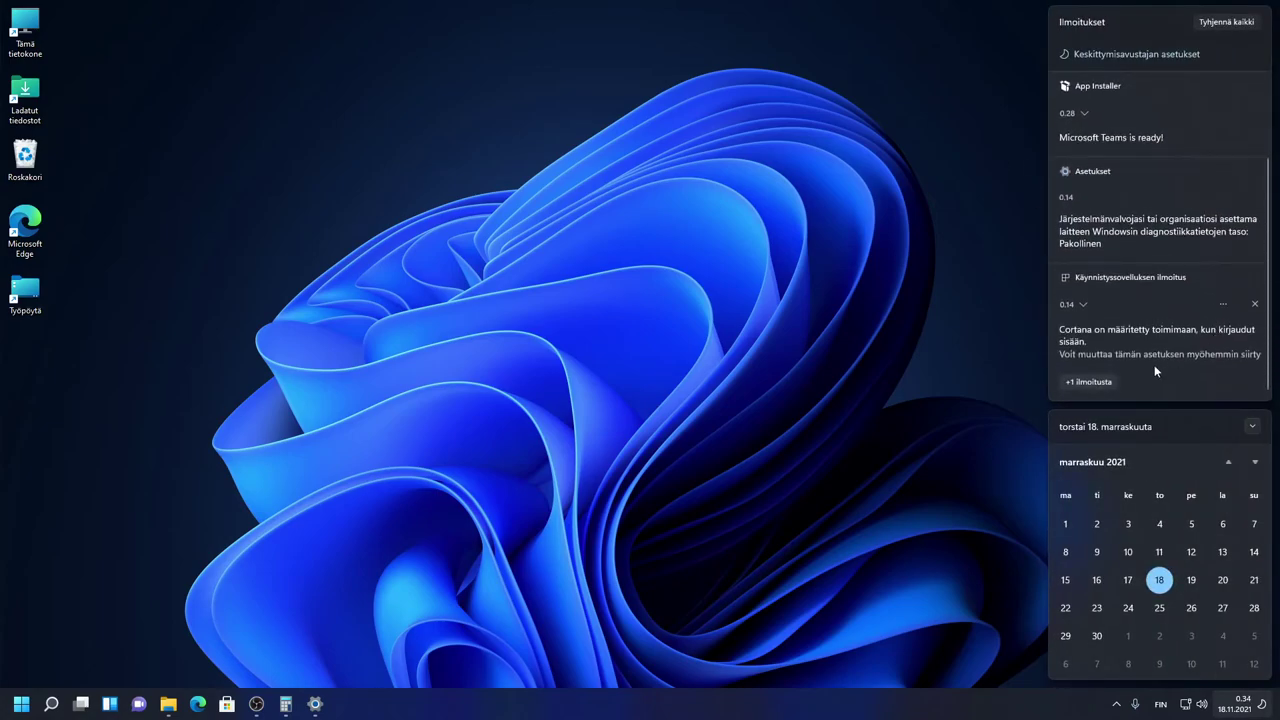
scroll(1155, 364, "up", 2)
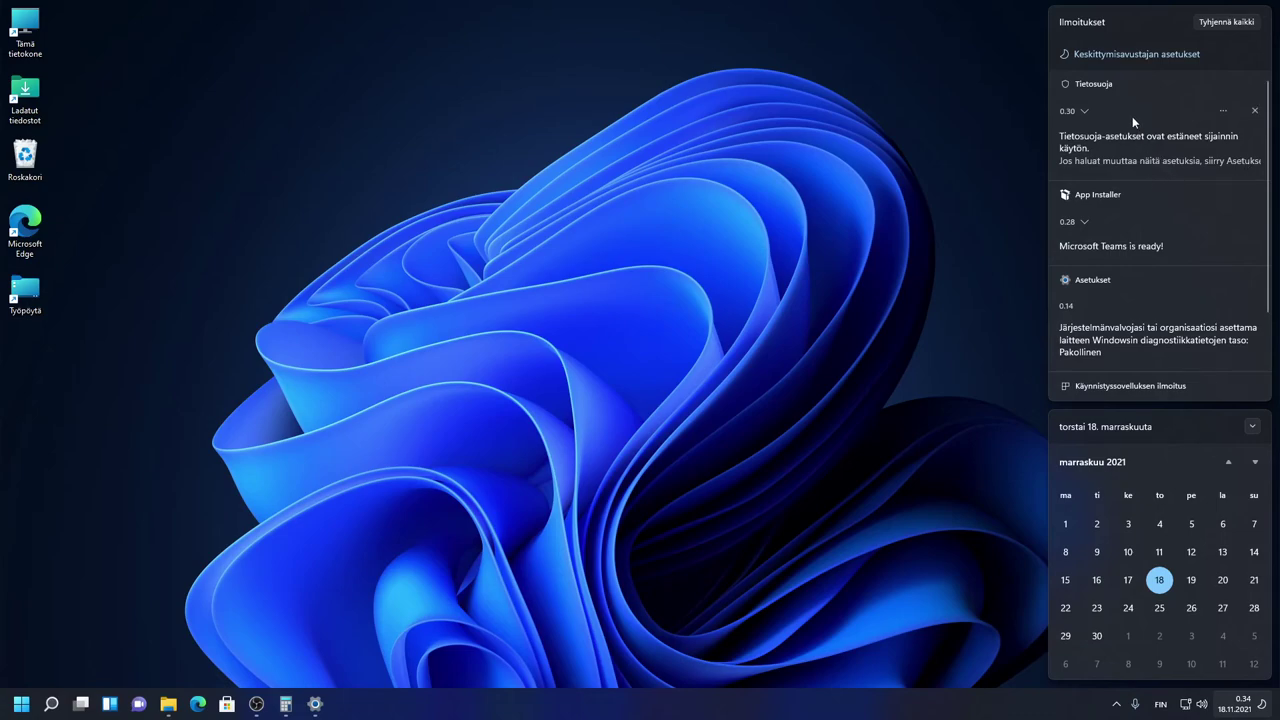
left_click(1224, 22)
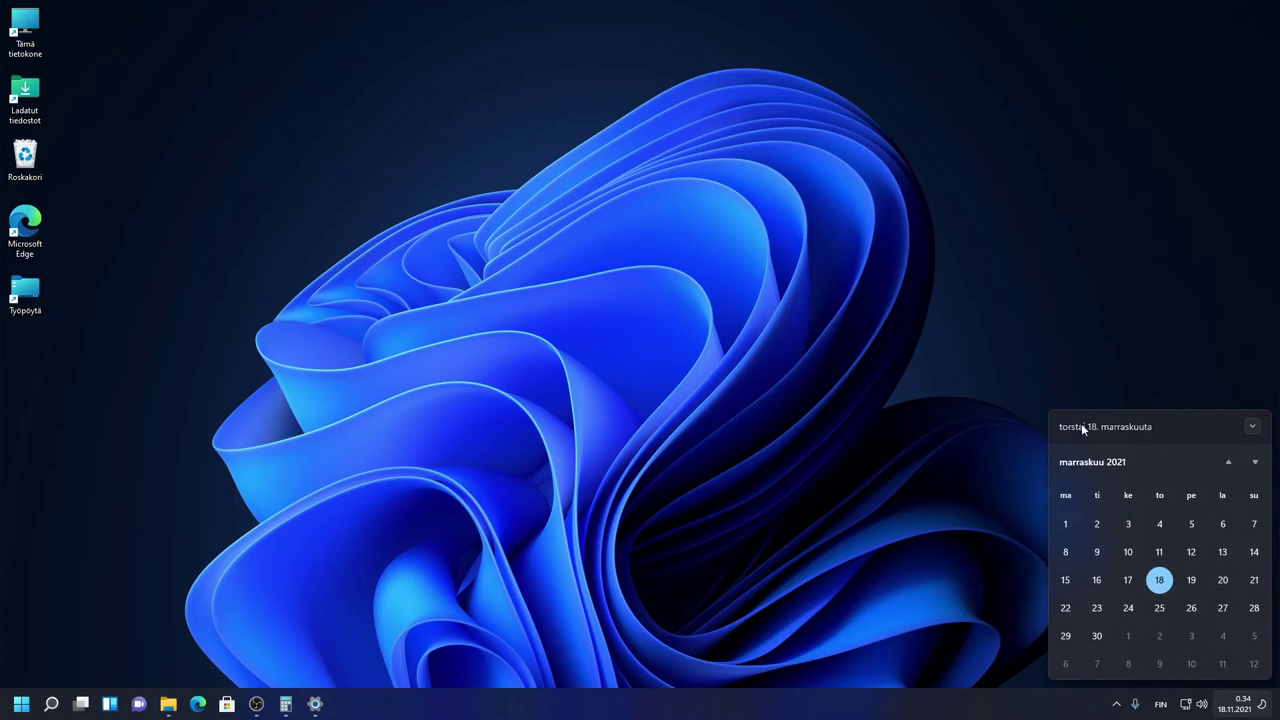
Step: Browse the taskbar calendar to lokakuu 2021 through its month overview, pick dates in it, and close the calendar
left_click(1130, 452)
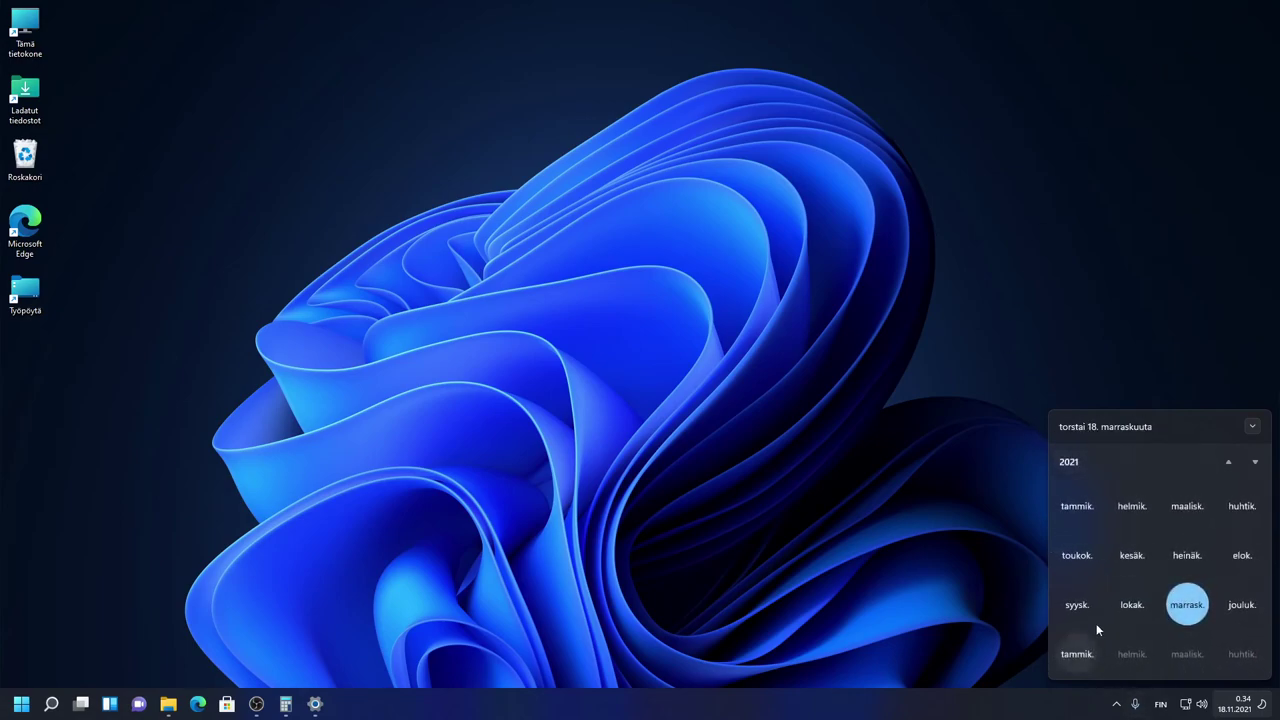
left_click(1132, 602)
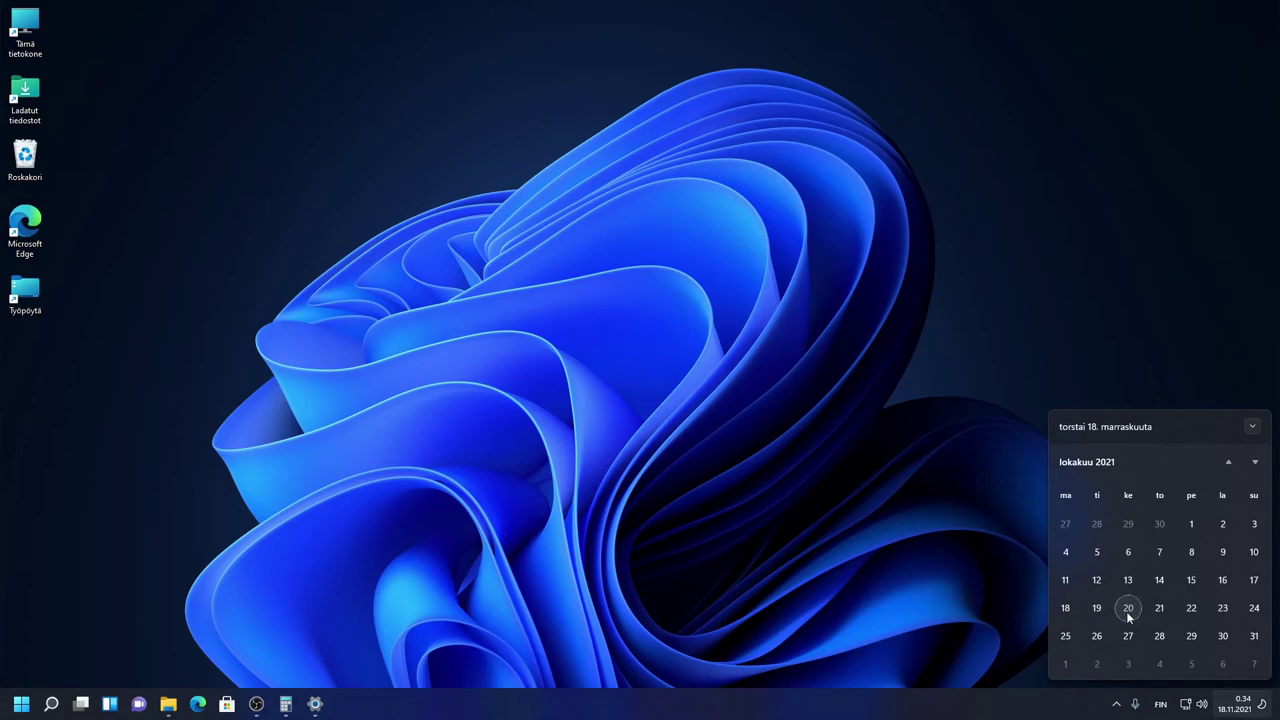
left_click(1159, 607)
left_click(1123, 552)
left_click(1011, 552)
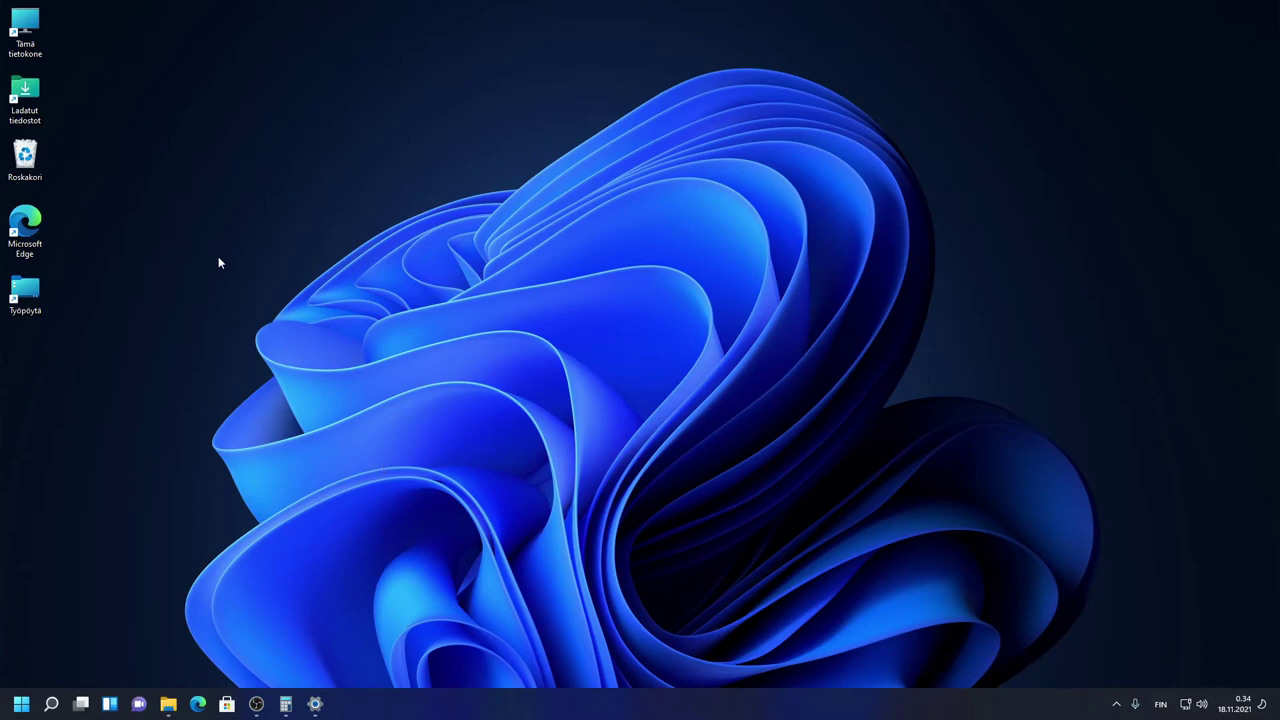
Step: Switch to the open Asetukset window through the overview of running windows
key("alt+Tab")
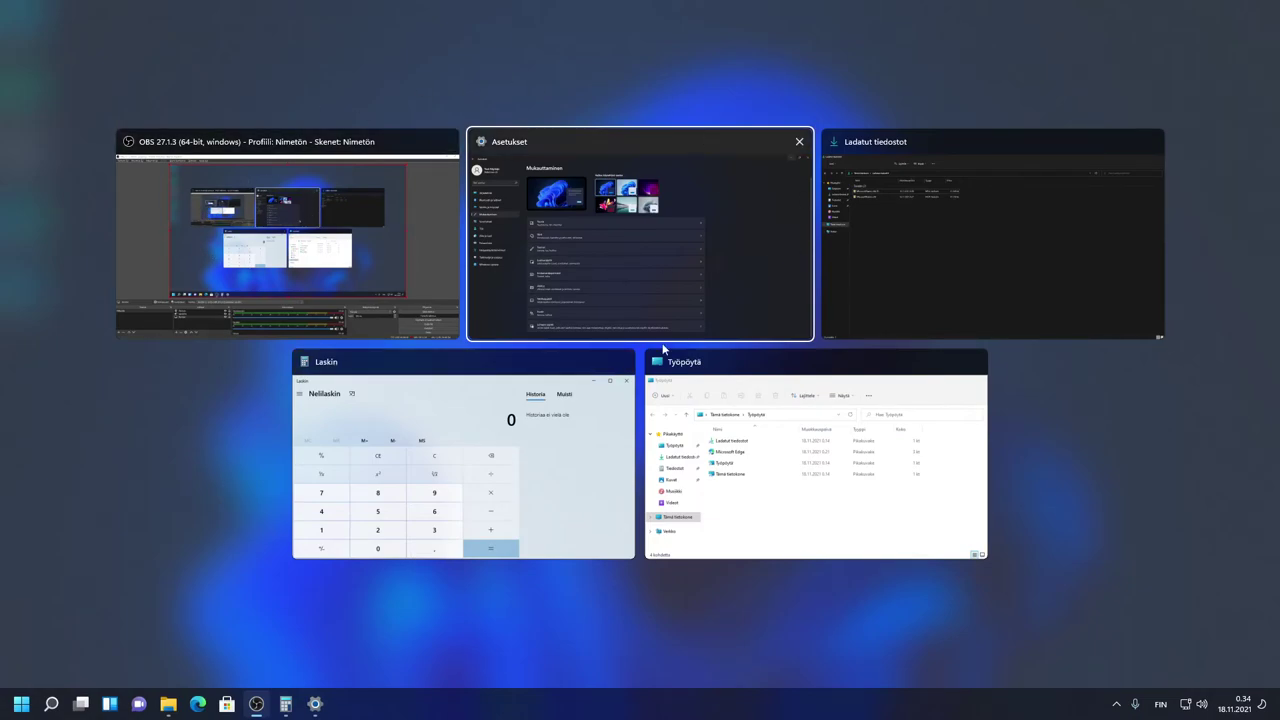
left_click(706, 297)
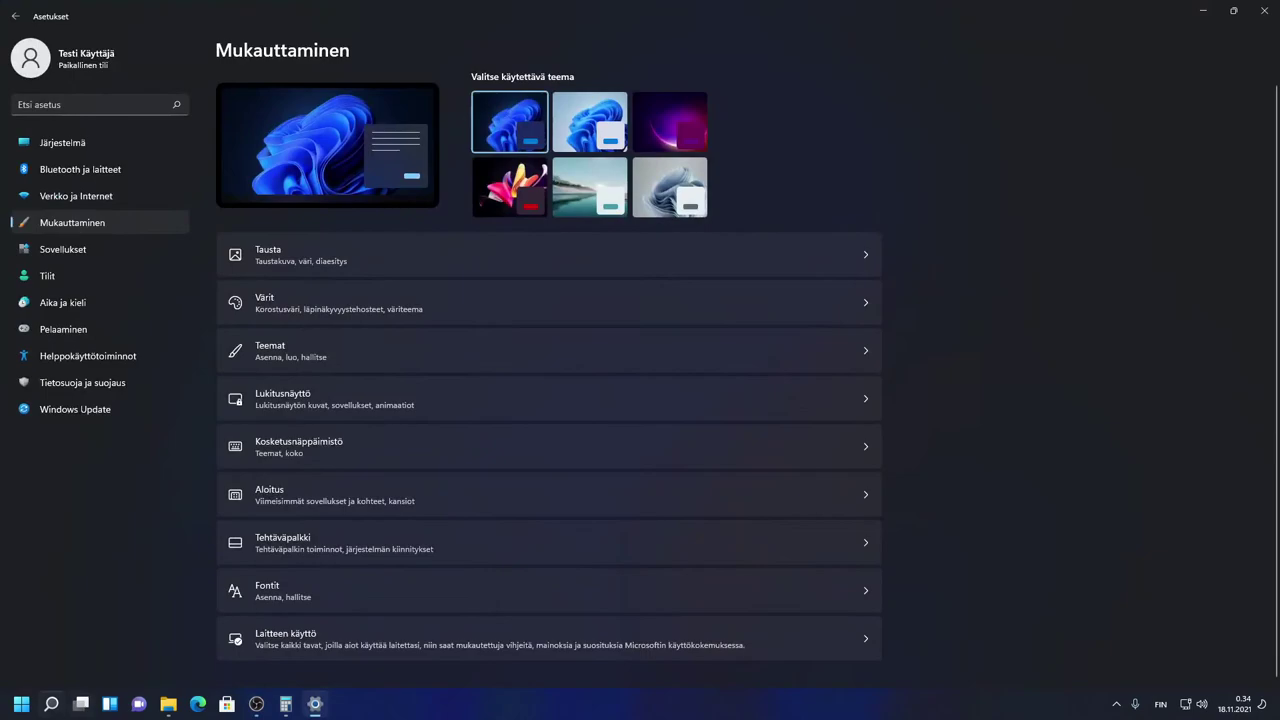
Step: Minimize the Asetukset window to show the desktop
left_click(81, 705)
left_click(1203, 10)
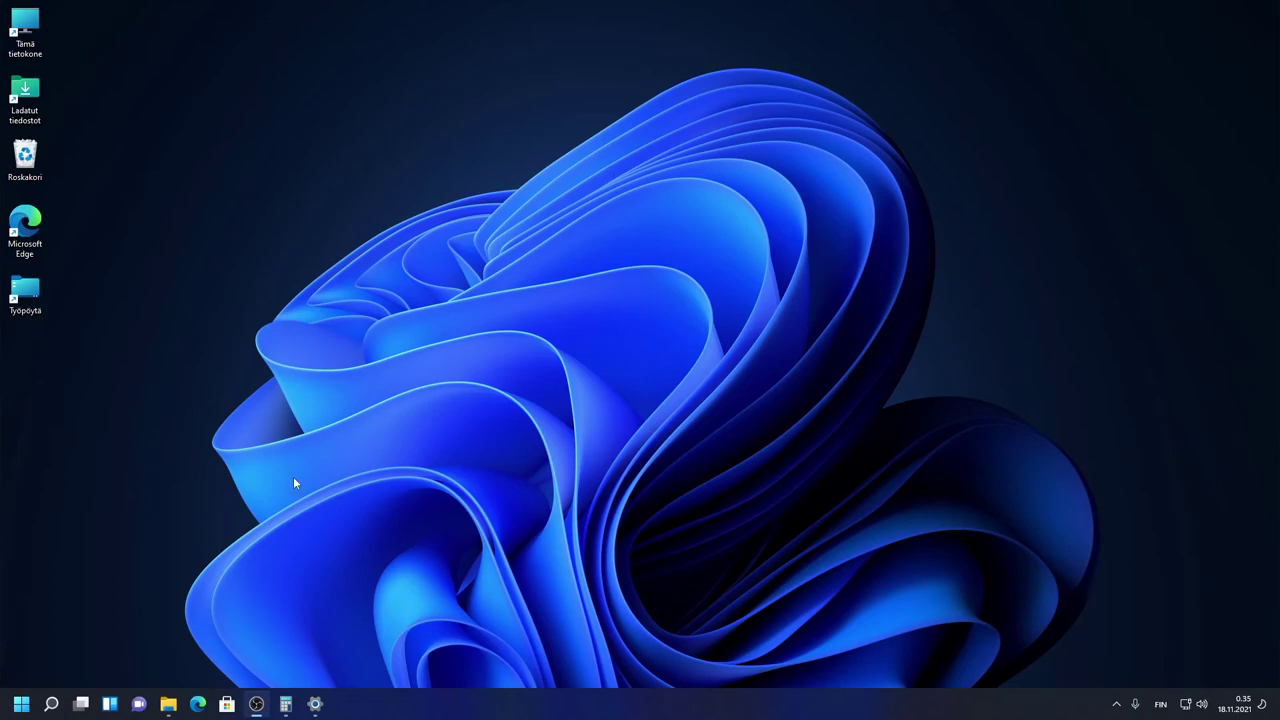
Step: Open Microsoft Store, retry loading its page and go back, and close the store window
left_click(226, 704)
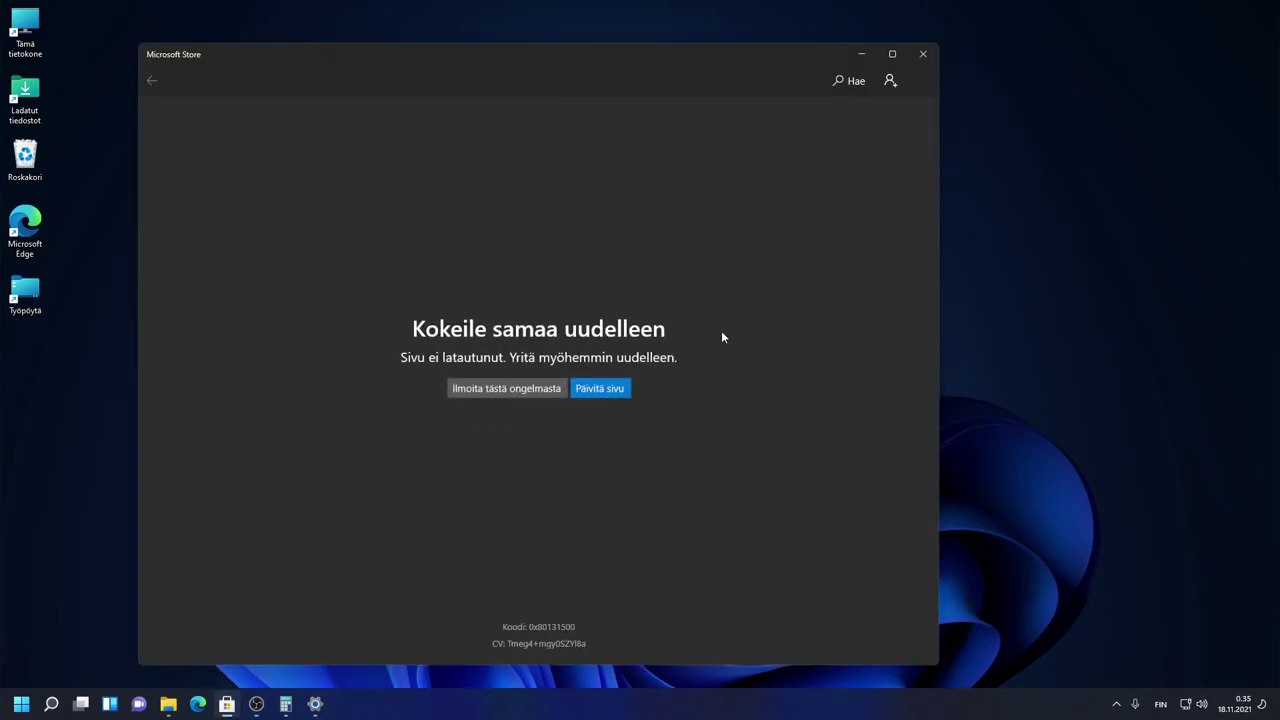
left_click(600, 392)
left_click(619, 389)
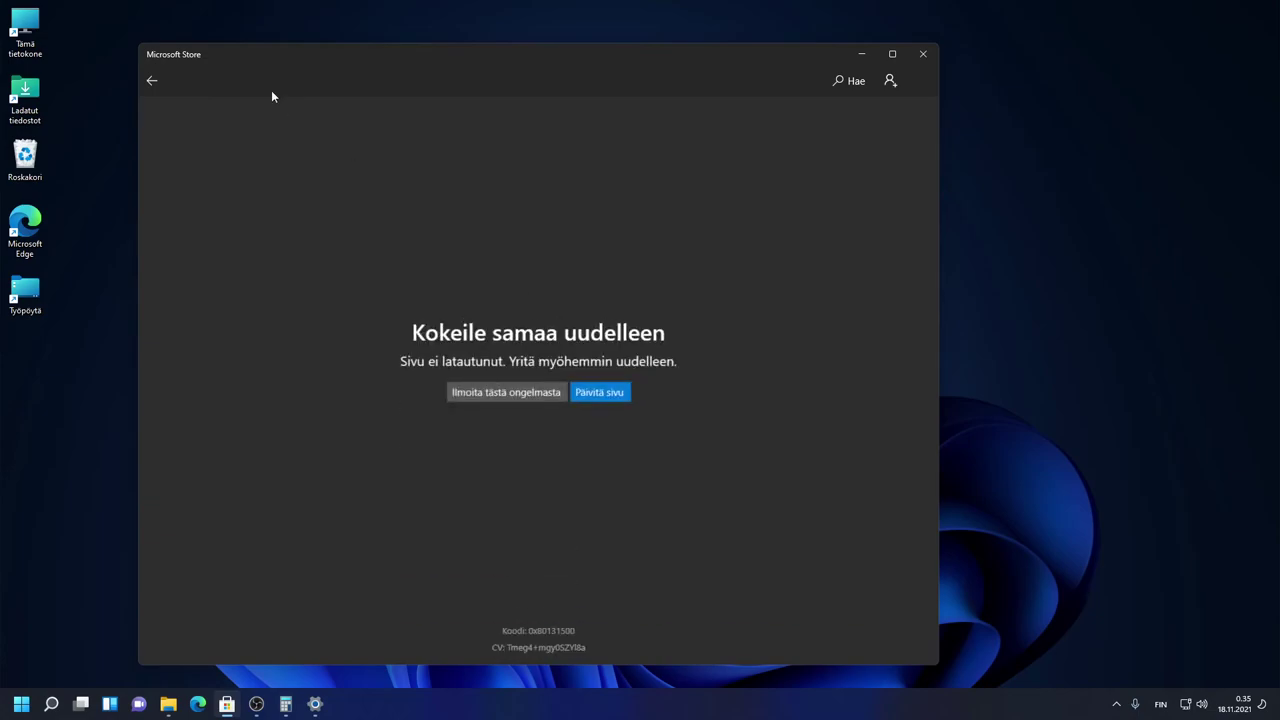
left_click(155, 79)
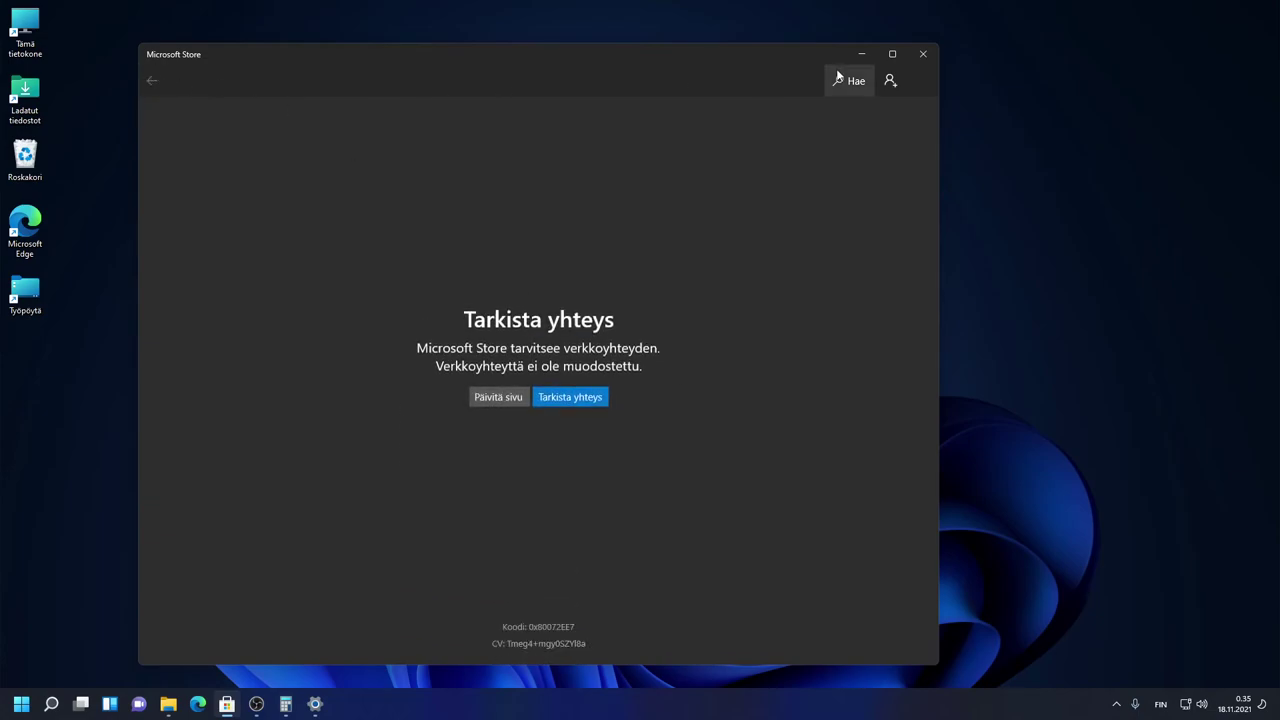
left_click(914, 58)
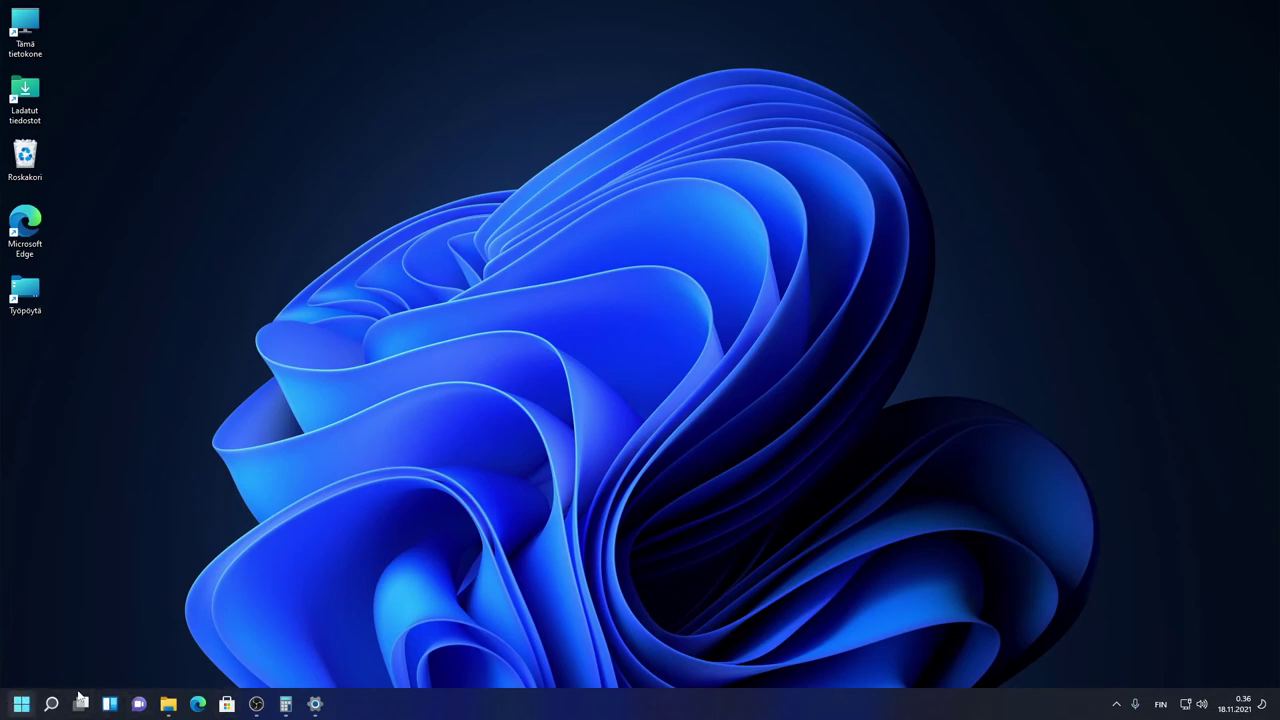
Step: Try to open the pinned TikTok app from the Start menu, and close the window it opens
left_click(21, 704)
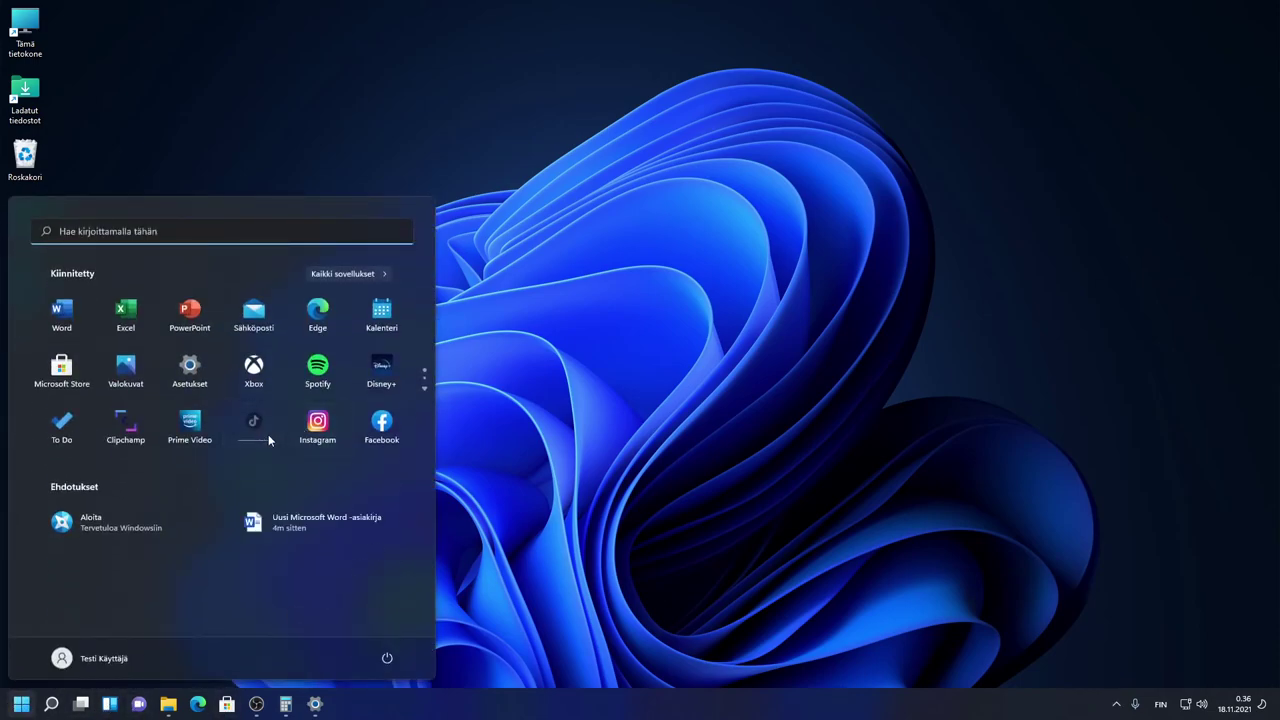
left_click(268, 434)
left_click(605, 399)
left_click(925, 56)
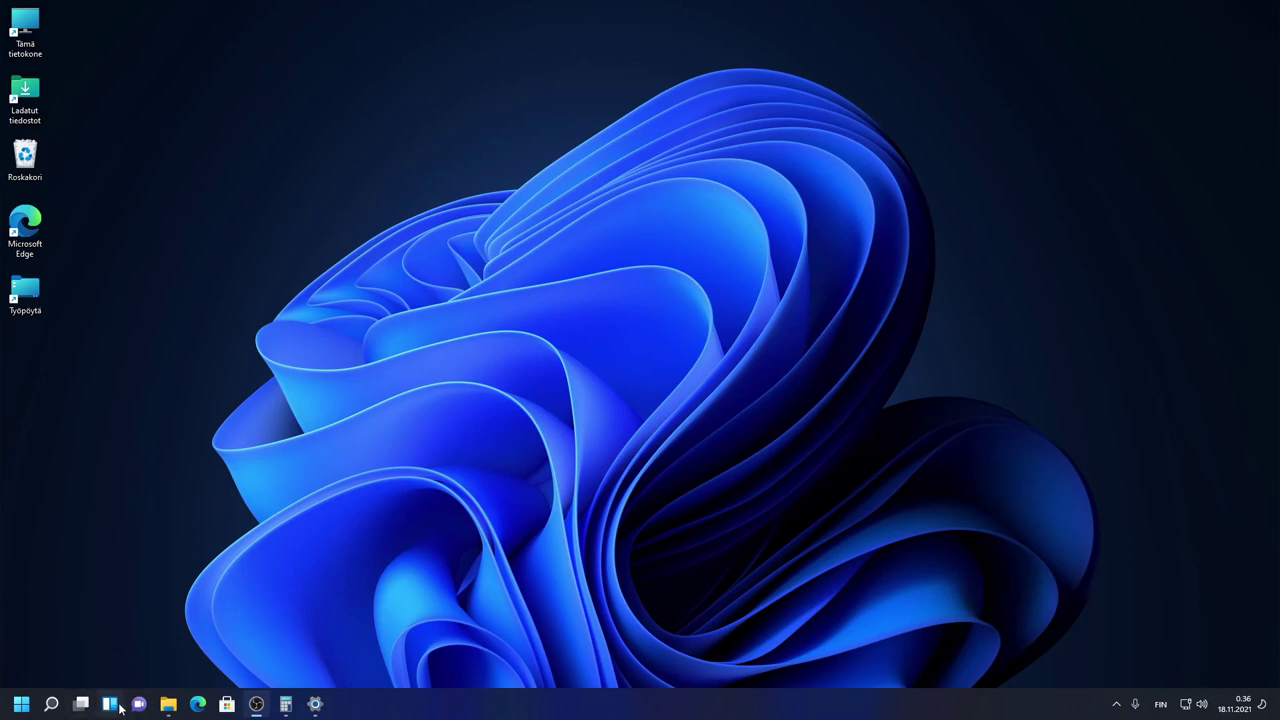
Step: Uninstall the pinned Disney+ app from the Start menu
left_click(21, 704)
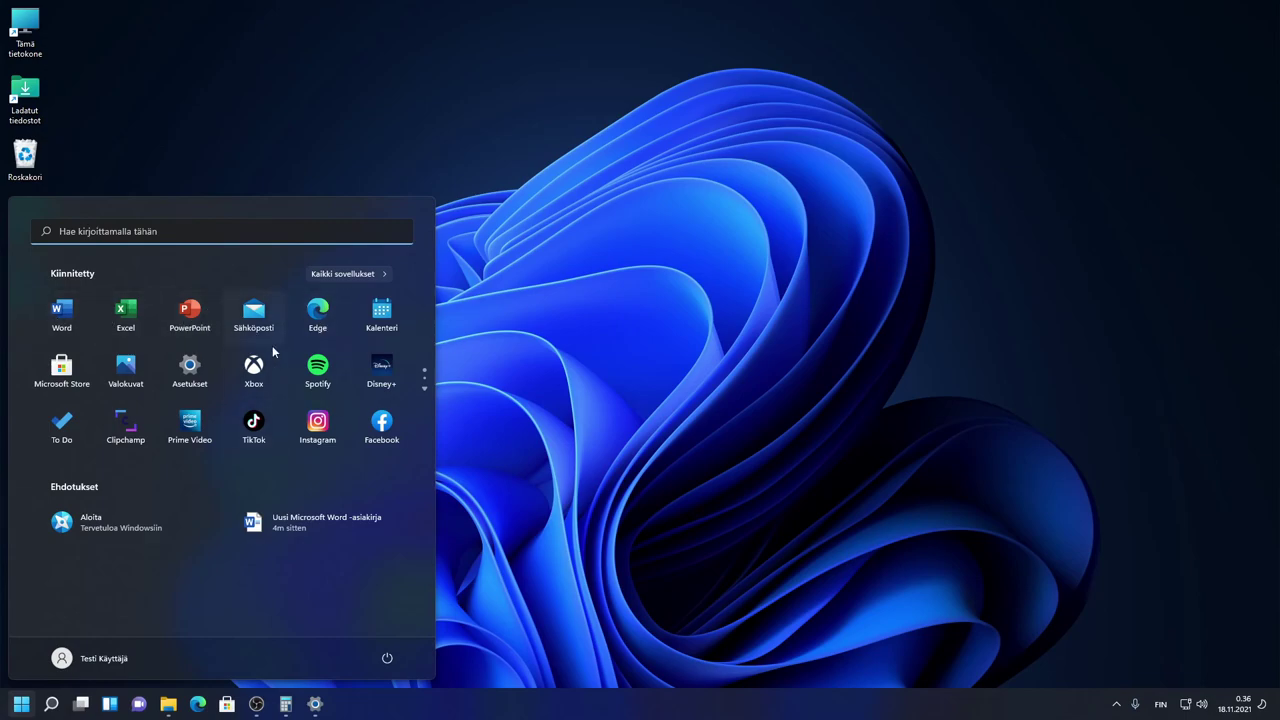
right_click(361, 369)
left_click(404, 427)
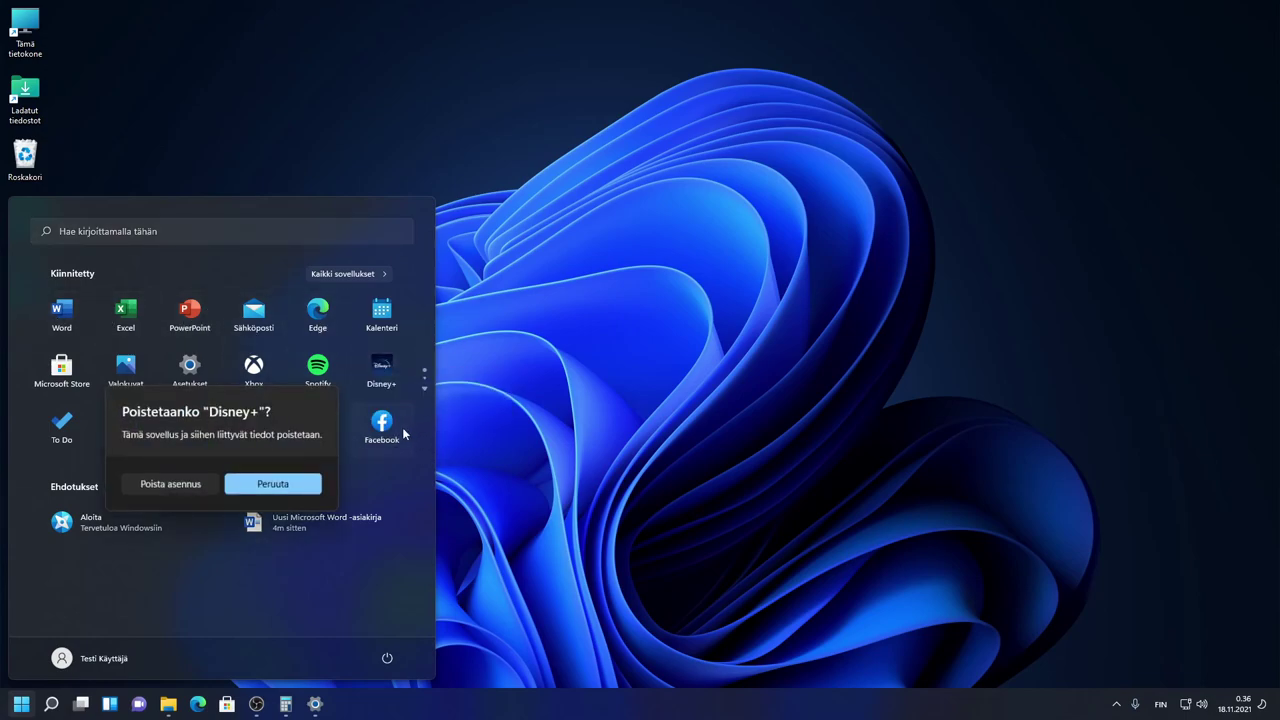
left_click(172, 484)
Step: Uninstall the pinned Facebook app from the Start menu
right_click(344, 434)
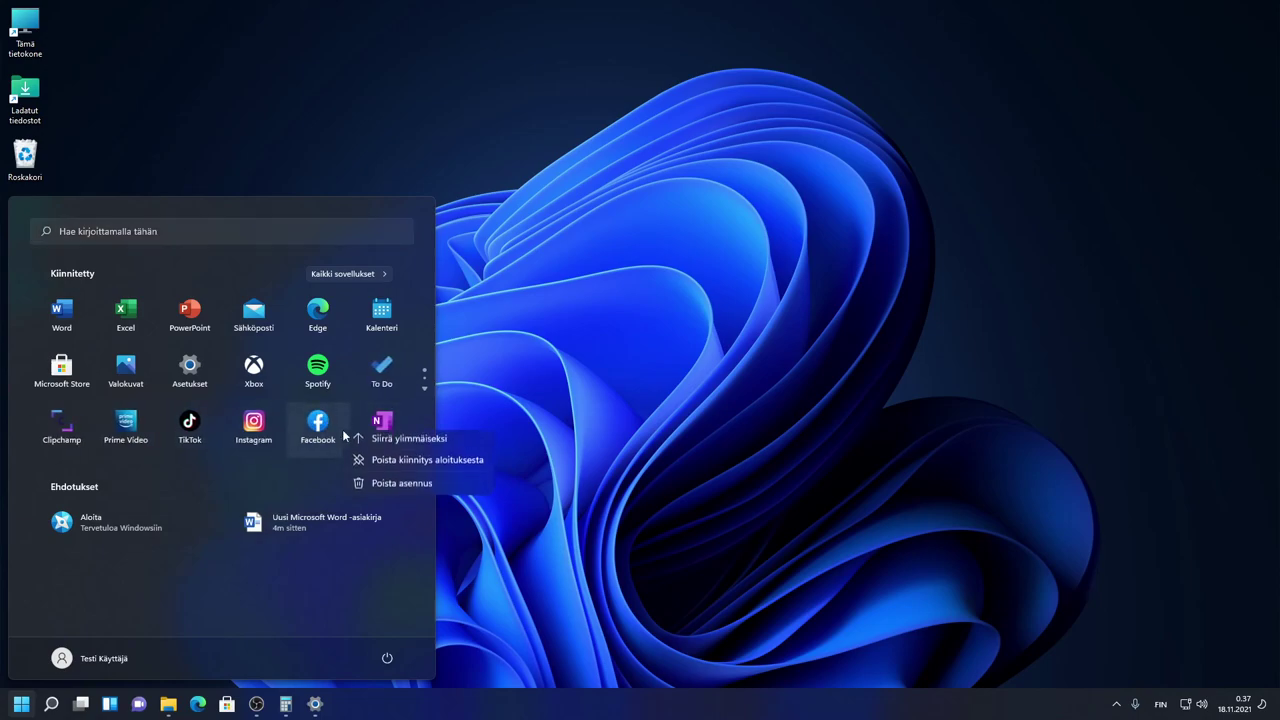
left_click(402, 482)
left_click(177, 487)
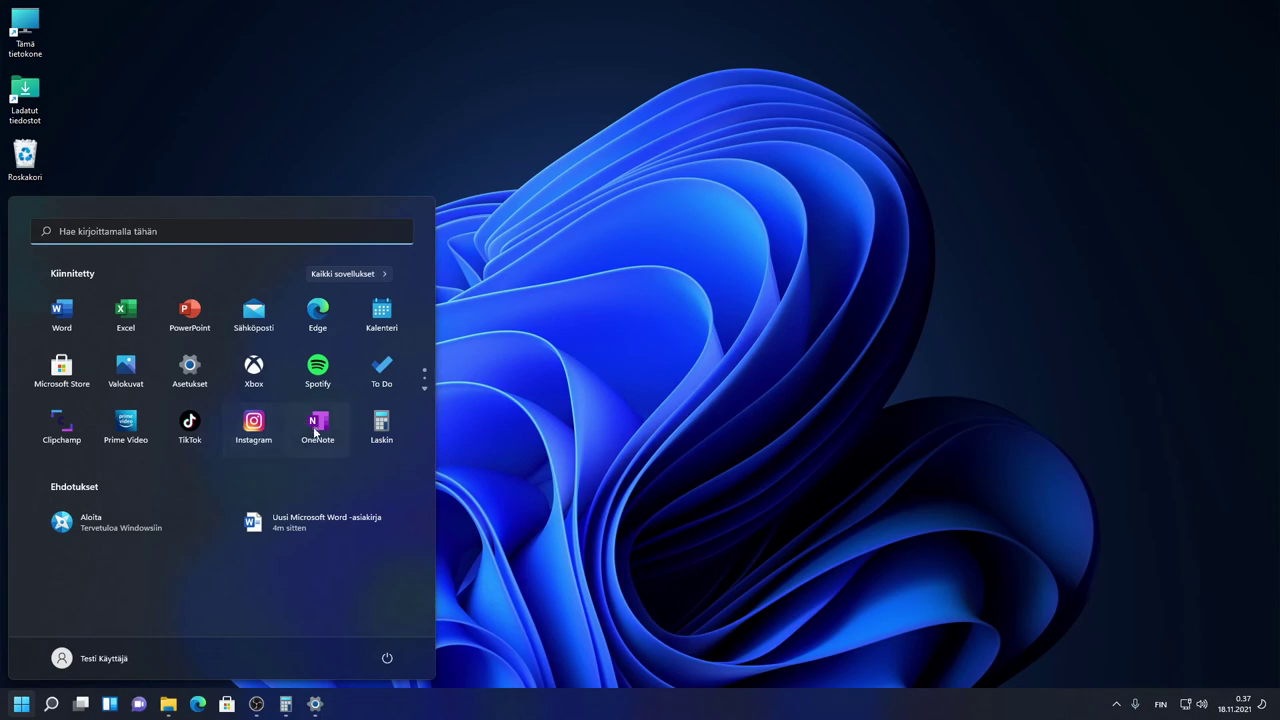
Step: Open the Valokuvat app, dismiss its OneDrive introduction, view the Albumit and Kokoelma sections, and close the app
left_click(113, 383)
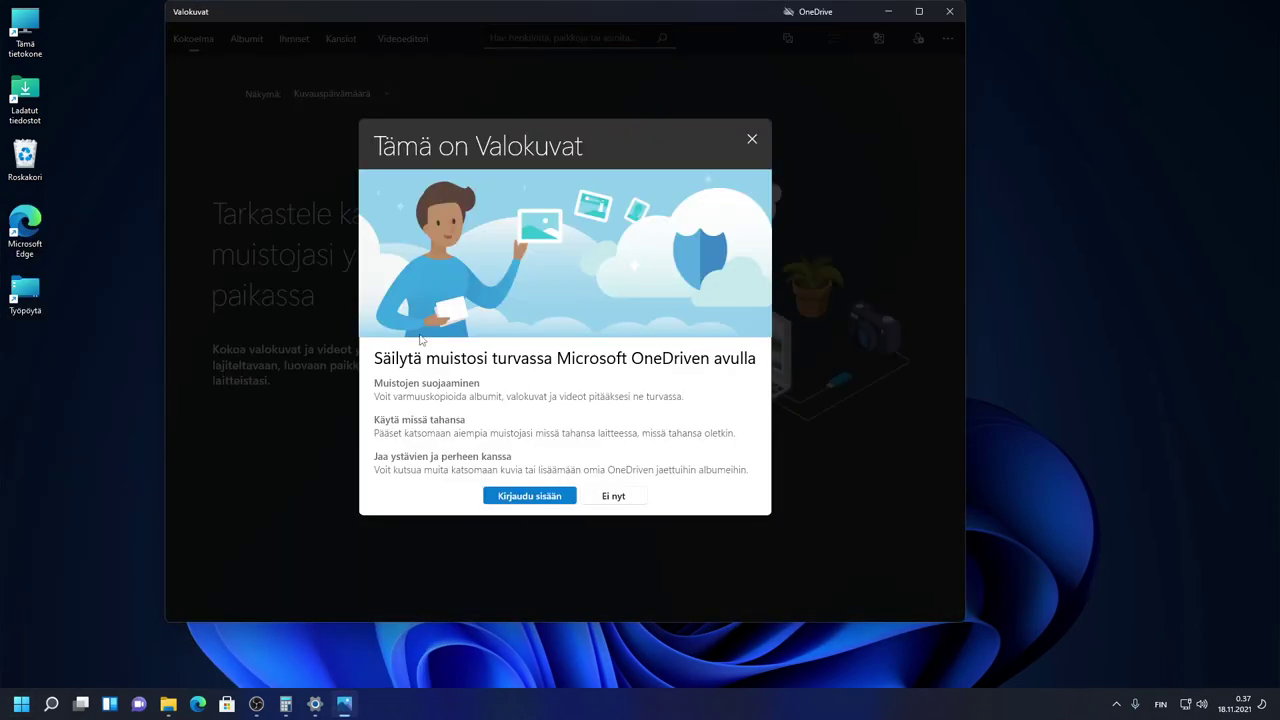
left_click(751, 140)
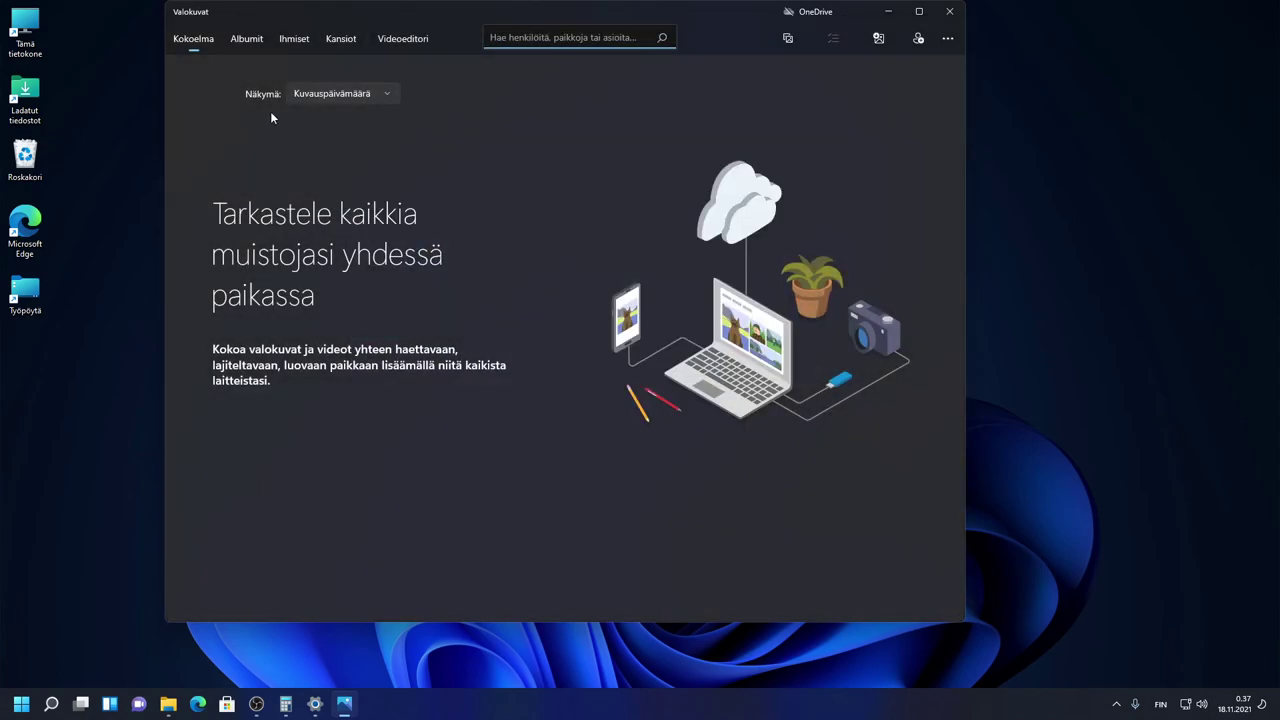
left_click(250, 40)
left_click(207, 46)
left_click(947, 12)
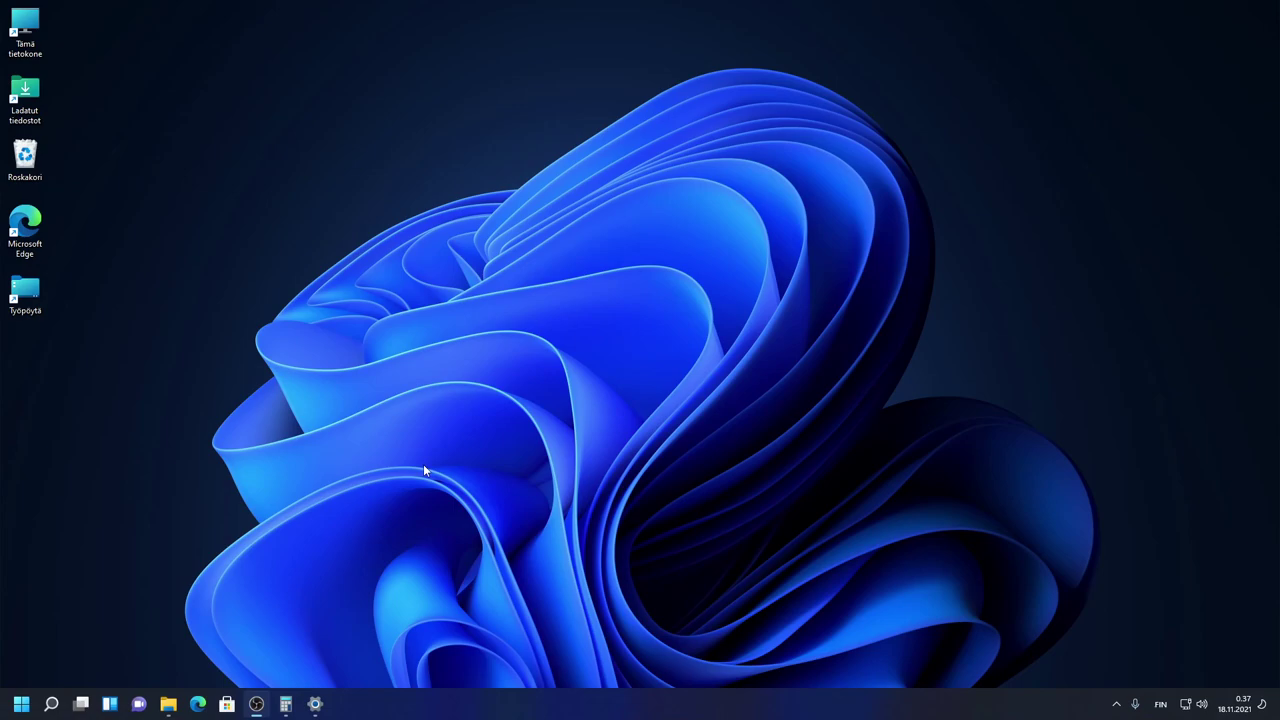
Step: Uninstall the pinned Clipchamp app from the Start menu
left_click(15, 708)
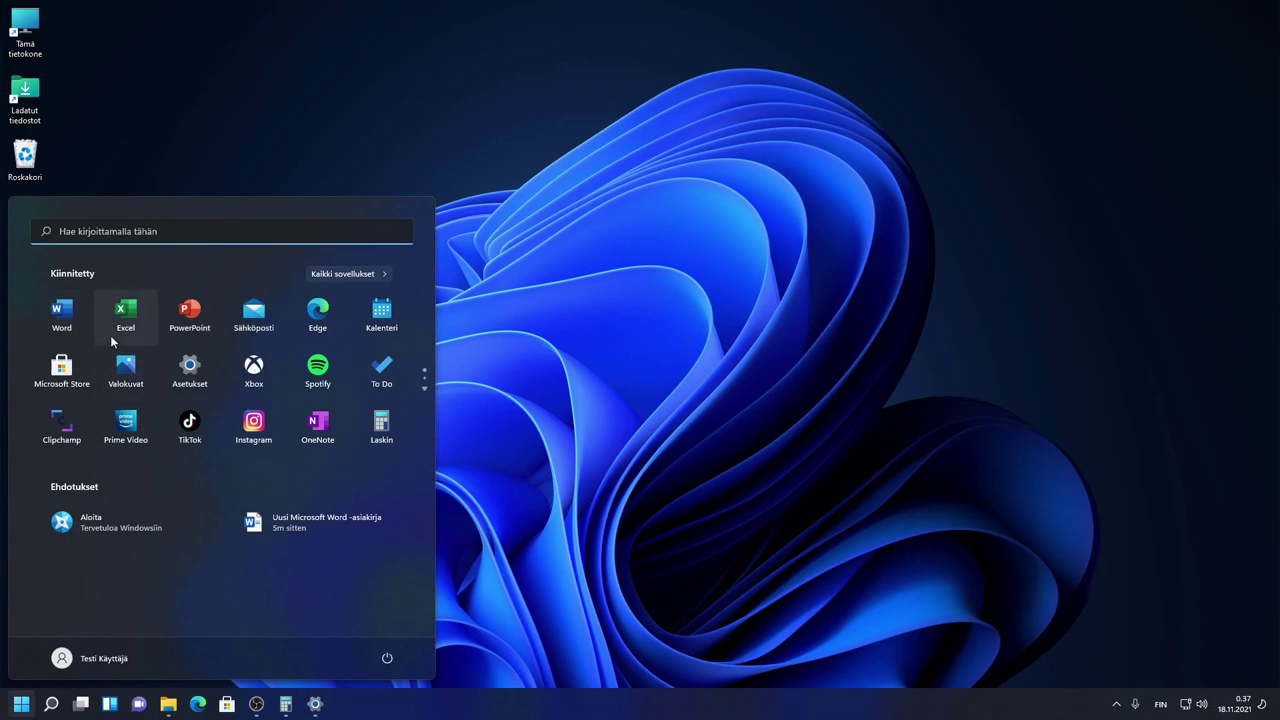
right_click(88, 428)
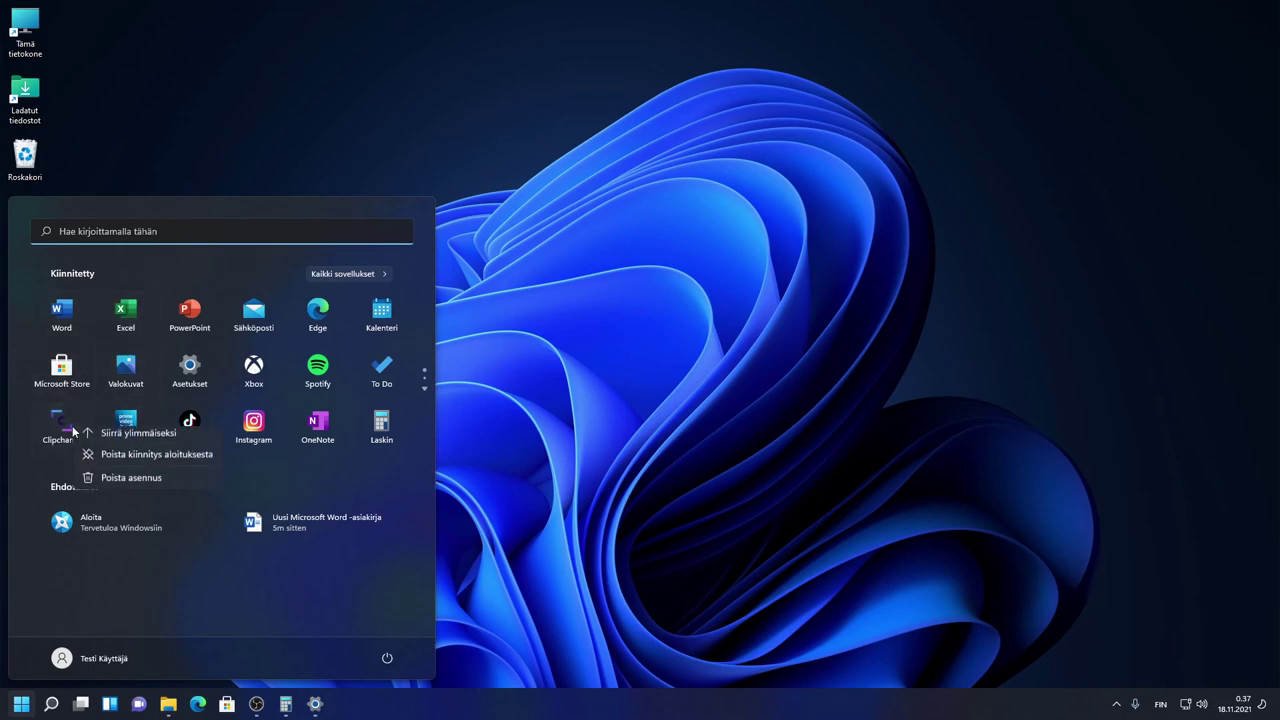
left_click(129, 485)
left_click(208, 484)
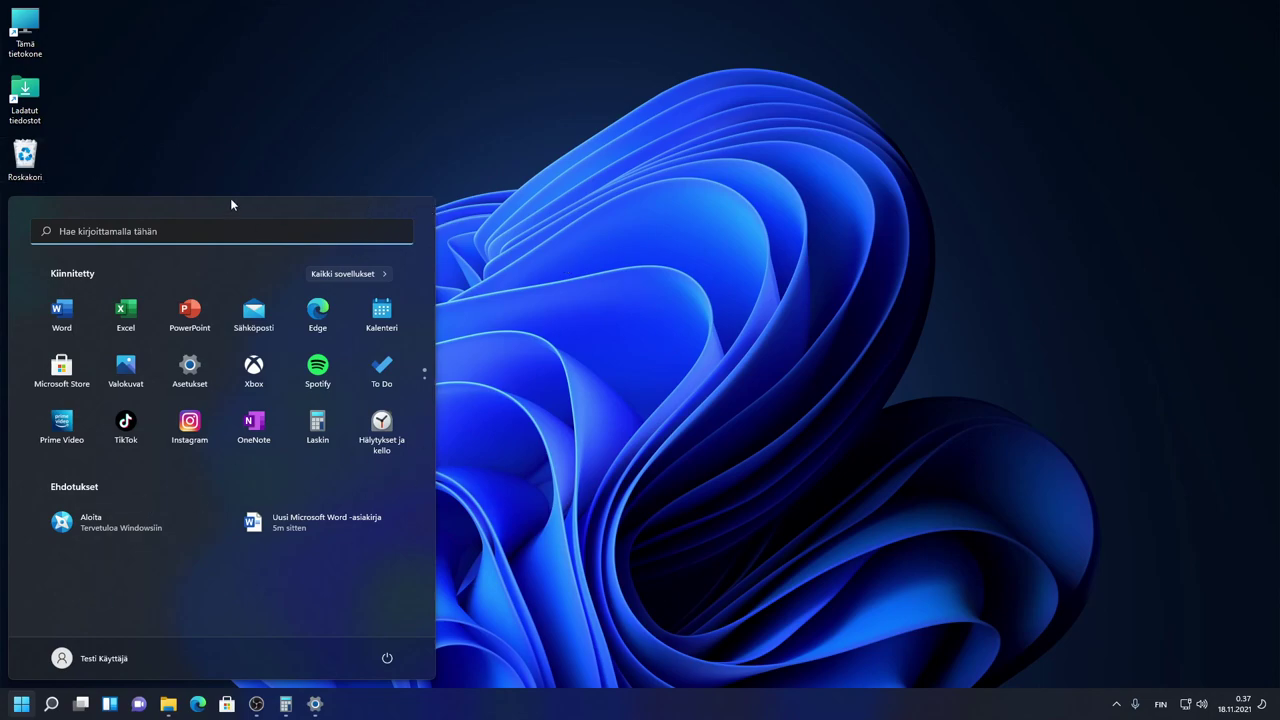
Step: Look through the pages of pinned apps in the Start menu, and close the menu
scroll(360, 366, "down", 1)
scroll(314, 366, "up", 1)
scroll(300, 364, "down", 1)
scroll(164, 371, "up", 1)
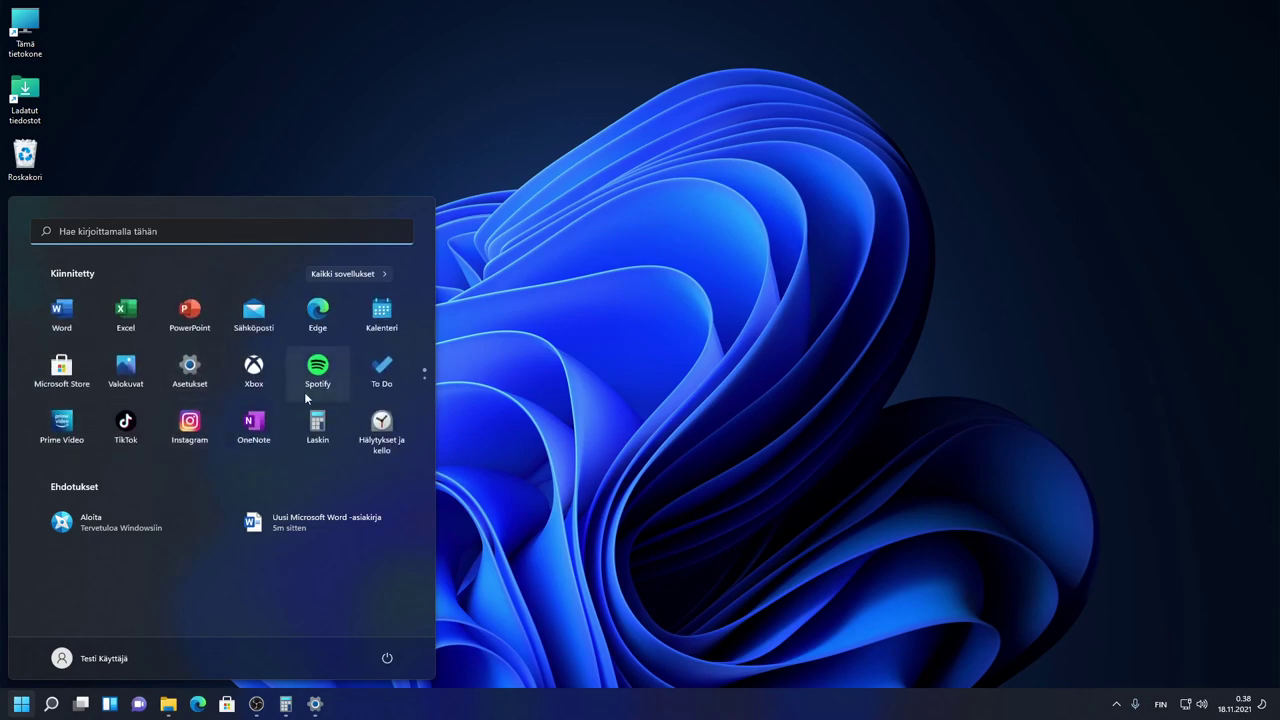
left_click(818, 372)
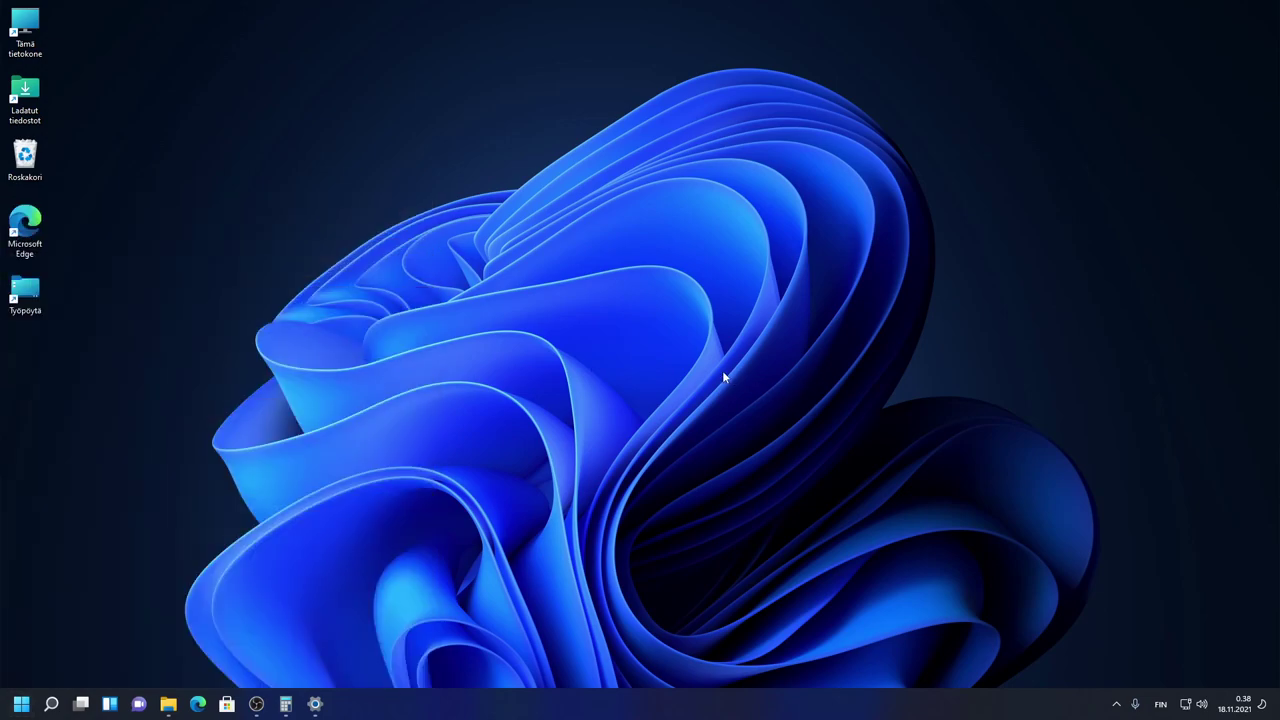